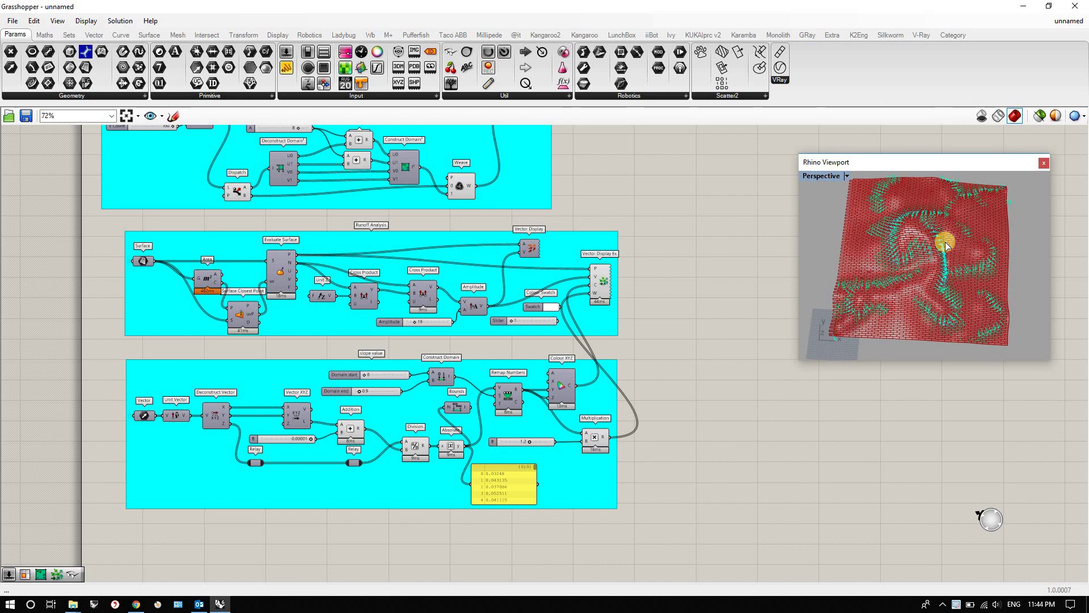
Switch to Rhino and draw a degree-2 control-point curve with six points across the brick surface in a maximized Top view.
{"action": "left_click", "coordinate": [1023, 7]}
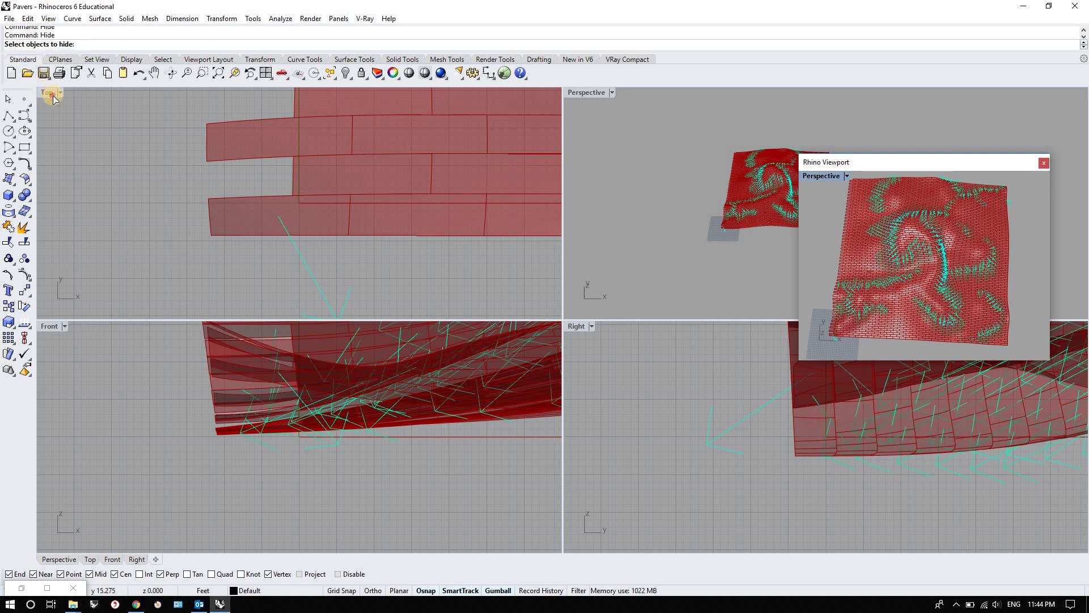
{"action": "double_click", "coordinate": [48, 92]}
{"action": "scroll", "coordinate": [244, 368], "scroll_direction": "down", "scroll_amount": 10}
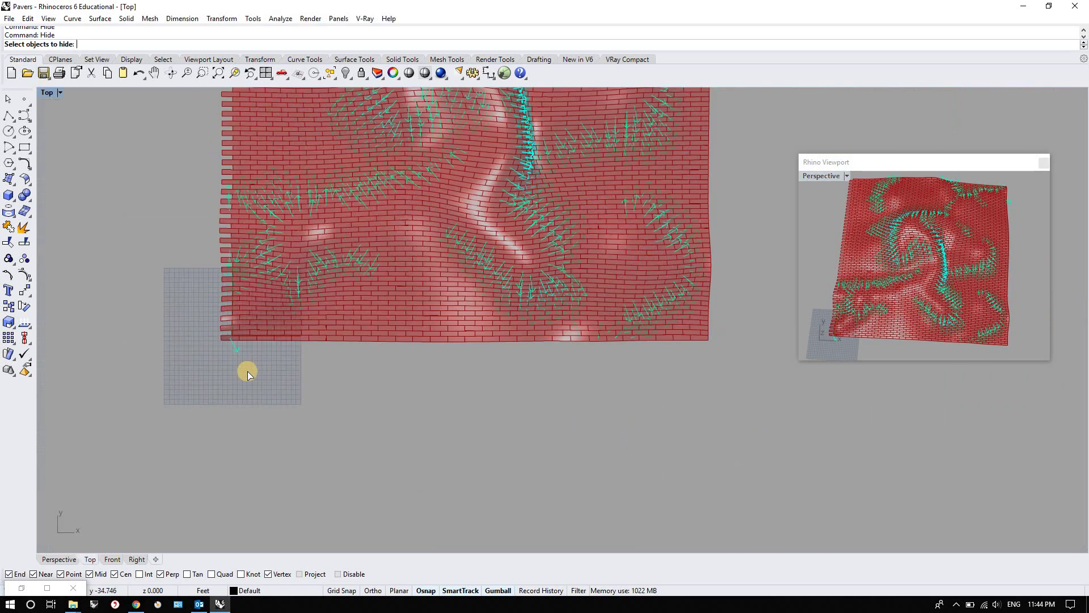
{"action": "left_click", "coordinate": [26, 115]}
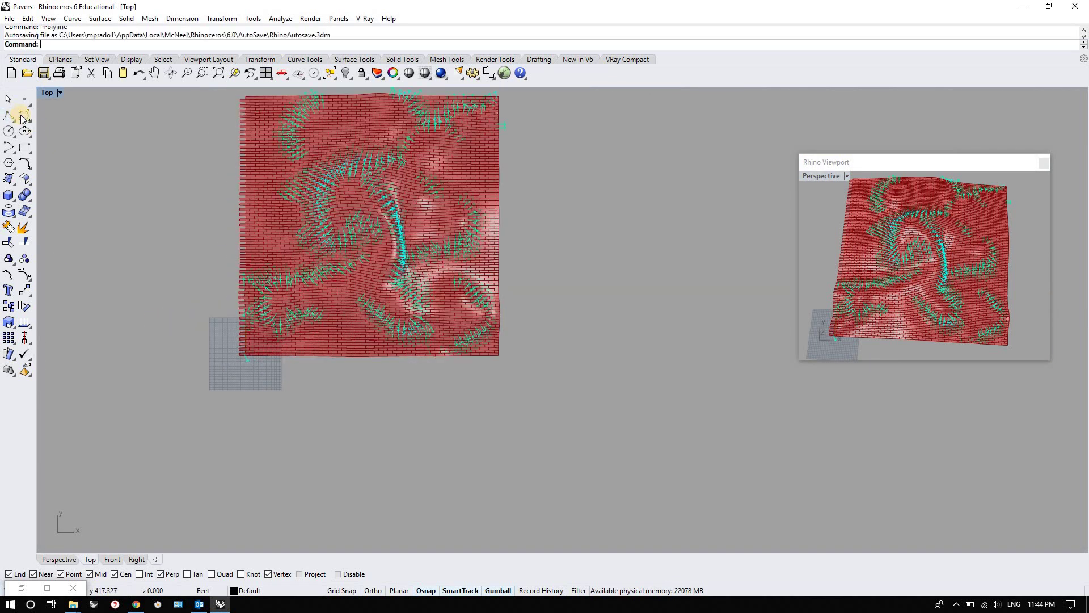
{"action": "left_click", "coordinate": [333, 390]}
{"action": "left_click", "coordinate": [346, 297]}
{"action": "left_click", "coordinate": [408, 239]}
{"action": "left_click", "coordinate": [454, 184]}
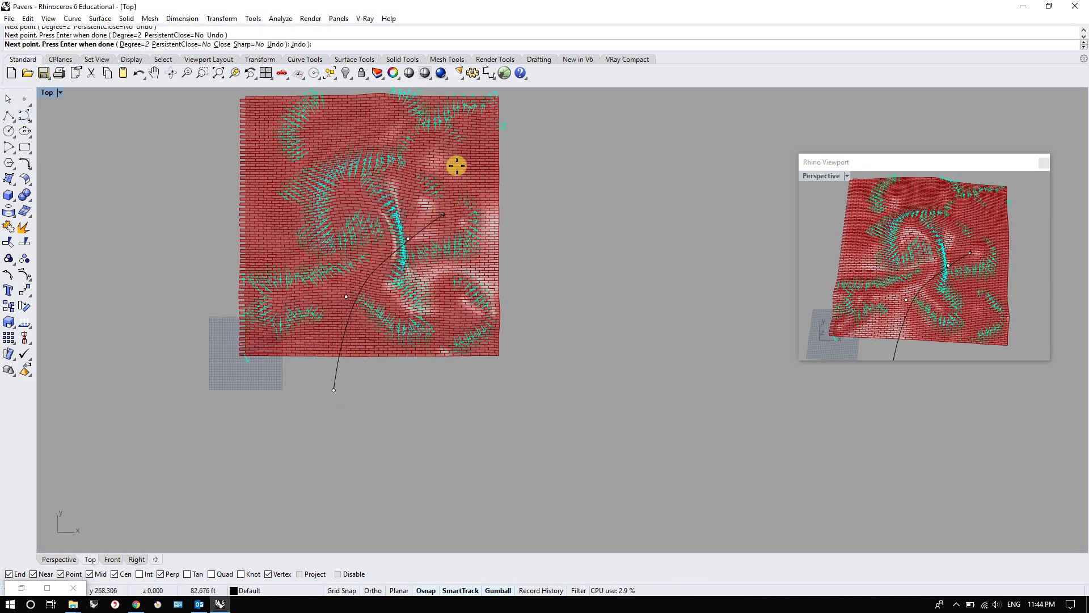
{"action": "left_click", "coordinate": [459, 143]}
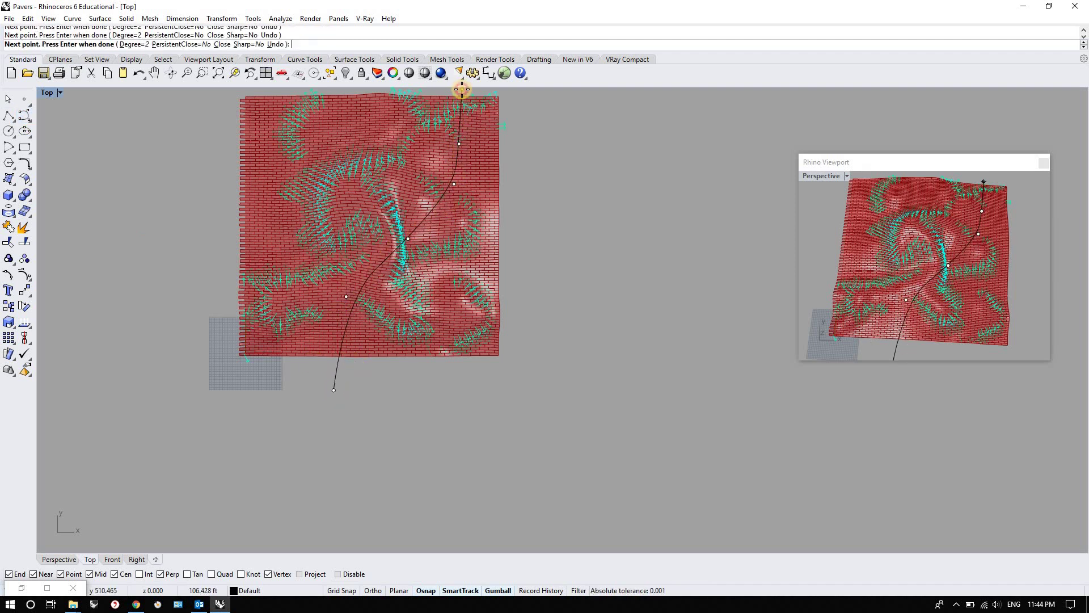
{"action": "left_click", "coordinate": [463, 90]}
{"action": "key", "text": "Return"}
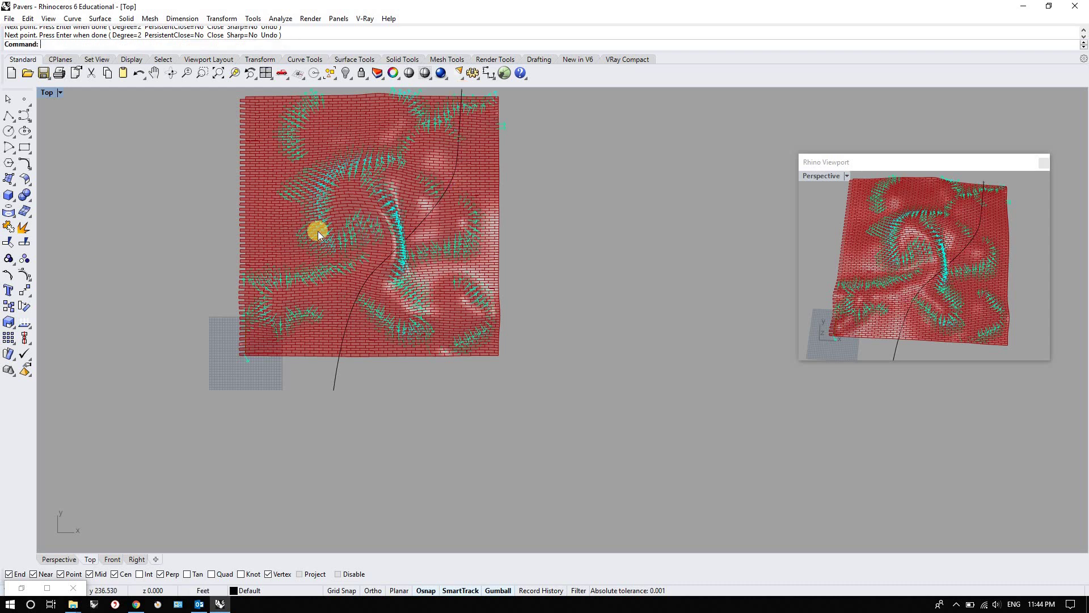
Draw a corner-to-corner rectangle over the upper-left part of the brick surface in the Top view.
{"action": "left_click", "coordinate": [24, 147]}
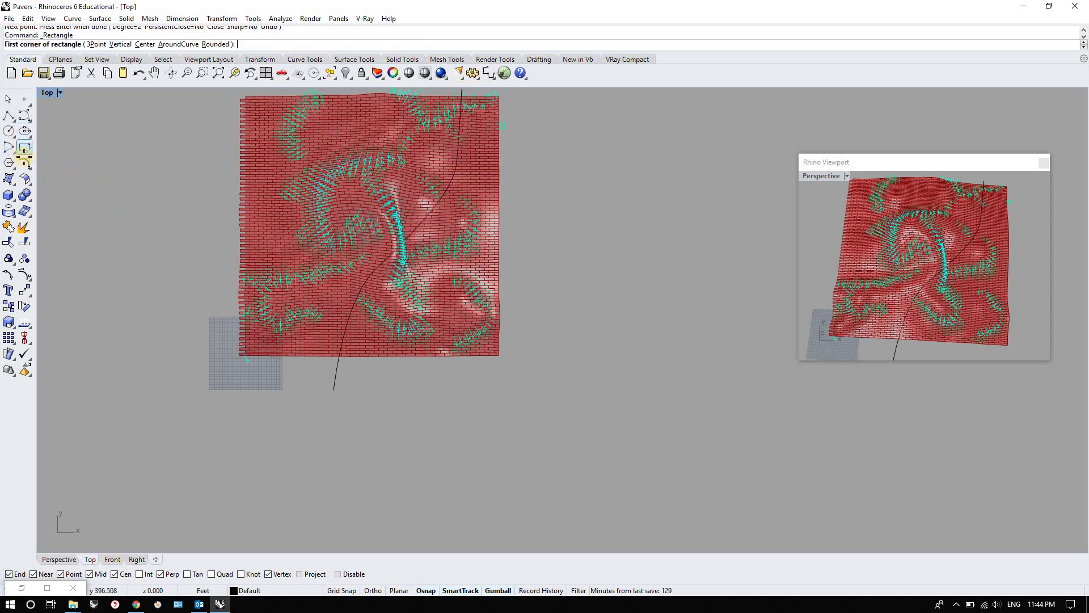
{"action": "left_click", "coordinate": [279, 138]}
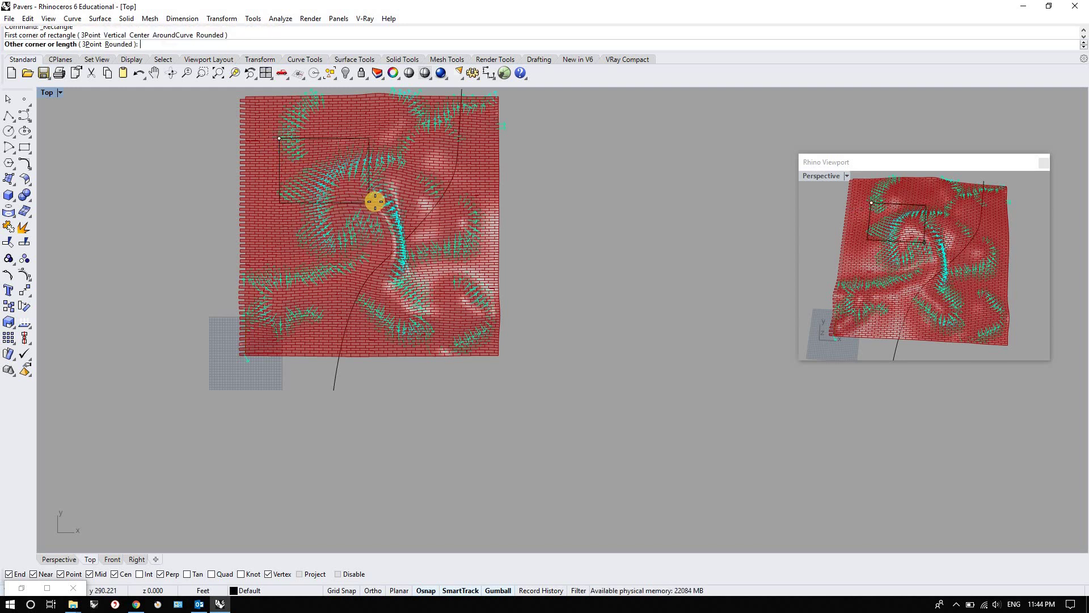
{"action": "left_click", "coordinate": [371, 199]}
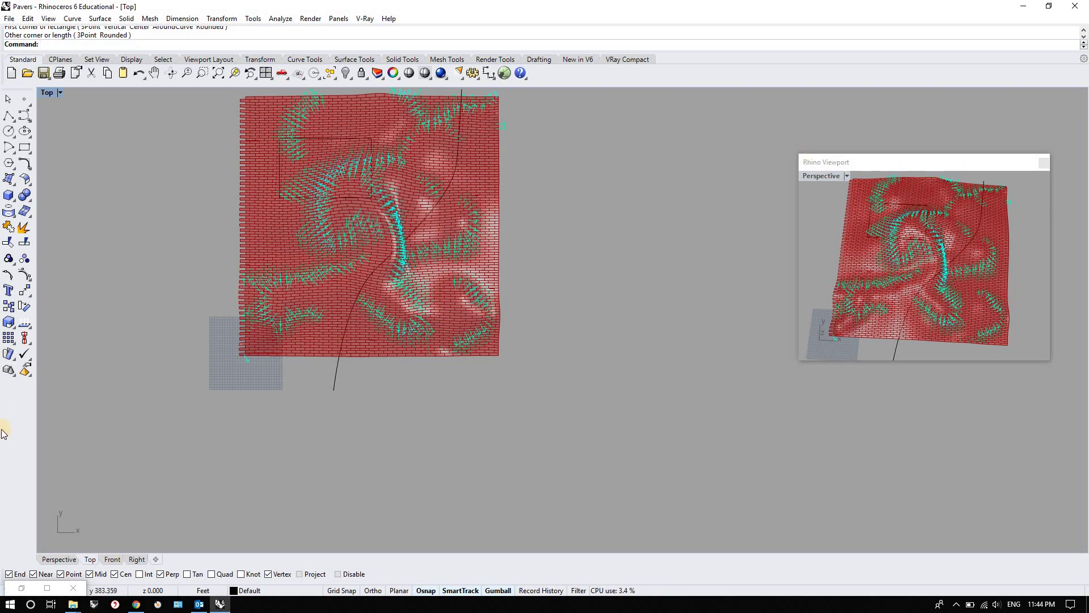
Return to Grasshopper and place two Curve parameters on the canvas below the slope value group.
{"action": "left_click", "coordinate": [502, 73]}
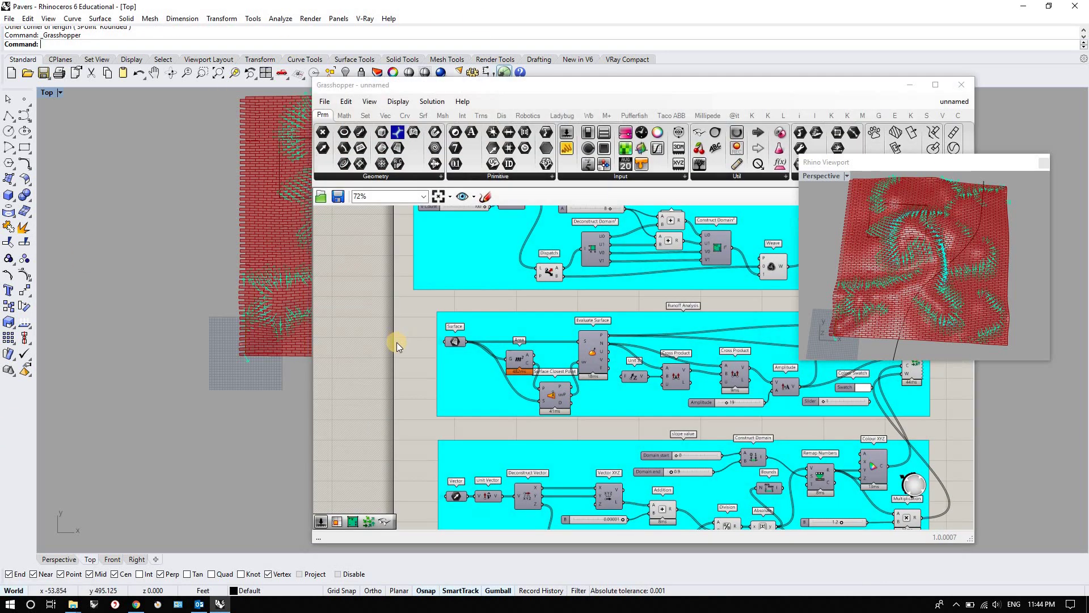
{"action": "scroll", "coordinate": [430, 348], "scroll_direction": "down", "scroll_amount": 5}
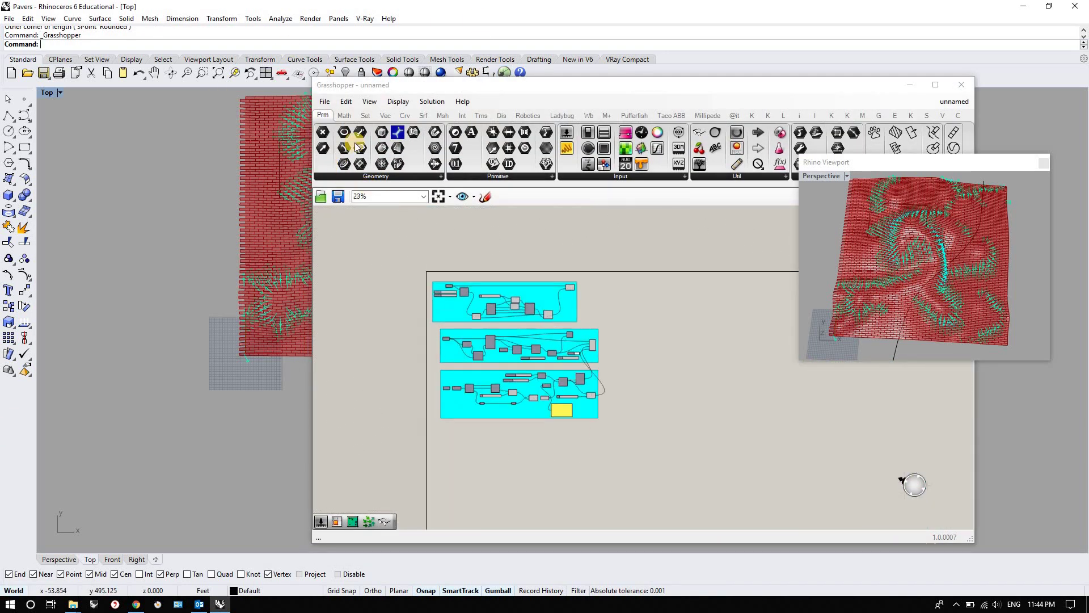
{"action": "left_click_drag", "start_coordinate": [351, 163], "coordinate": [445, 468]}
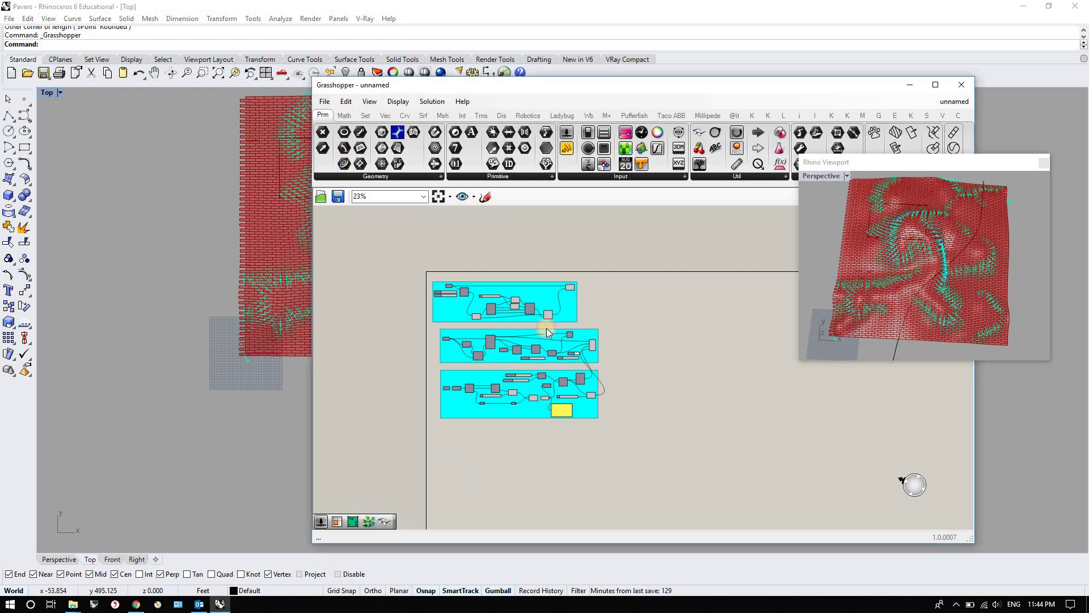
{"action": "left_click_drag", "start_coordinate": [344, 163], "coordinate": [444, 475]}
{"action": "key", "text": "ctrl+z"}
Reference the winding curve in the upper Curve parameter and the rectangle in the lower one, each as a single curve.
{"action": "right_click", "coordinate": [444, 468]}
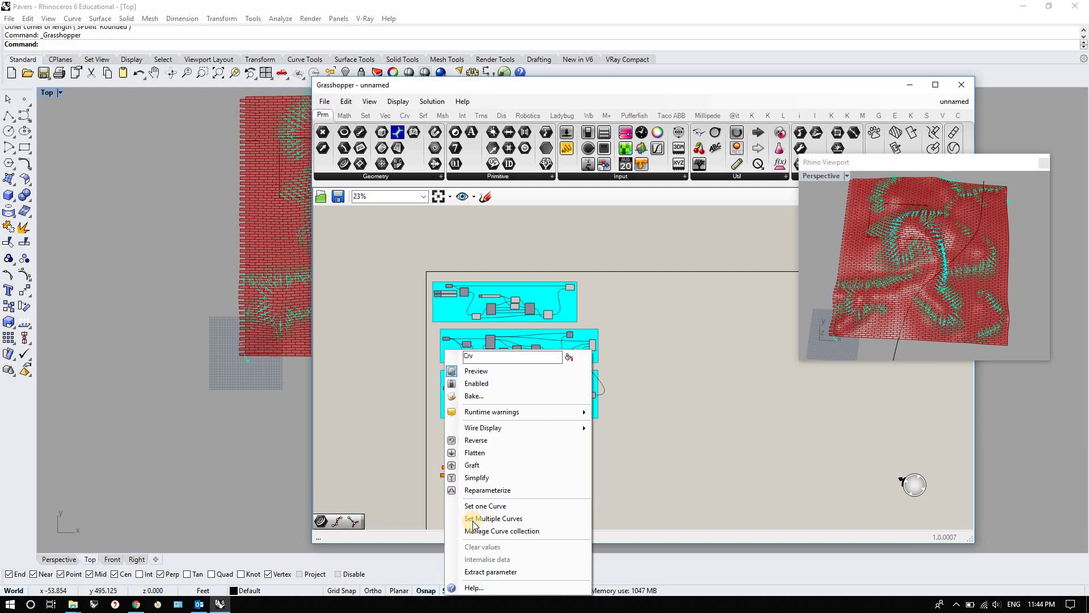
{"action": "left_click", "coordinate": [488, 514]}
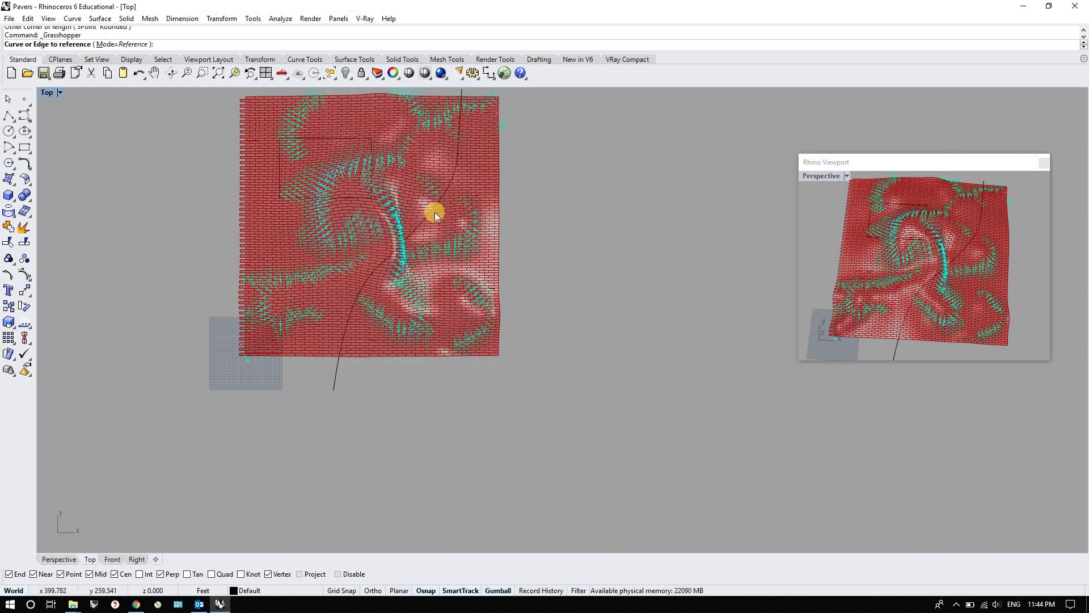
{"action": "left_click", "coordinate": [432, 213]}
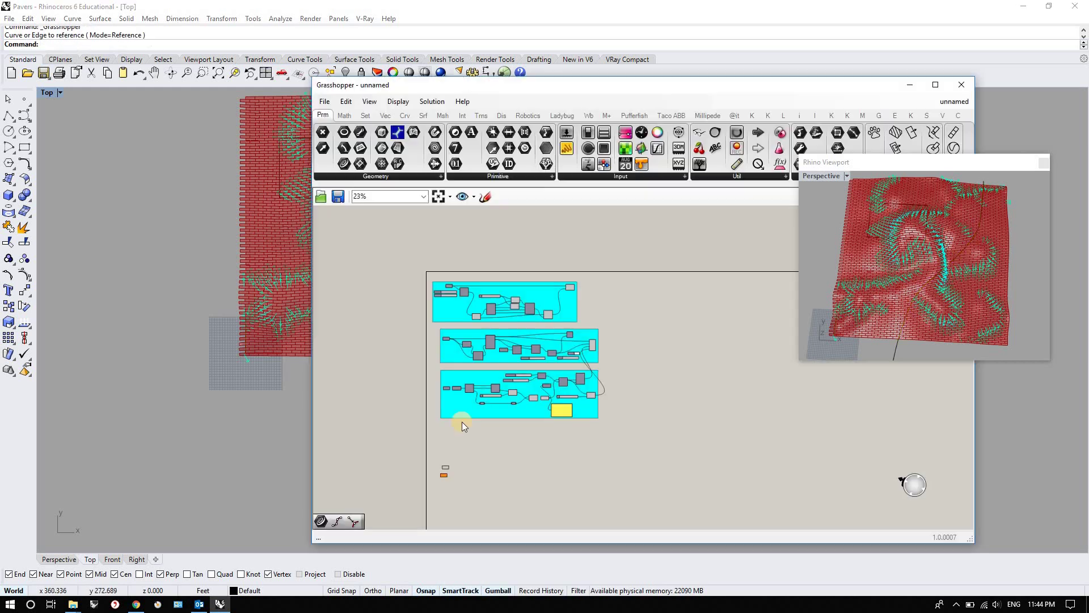
{"action": "right_click", "coordinate": [443, 477]}
{"action": "left_click", "coordinate": [484, 505]}
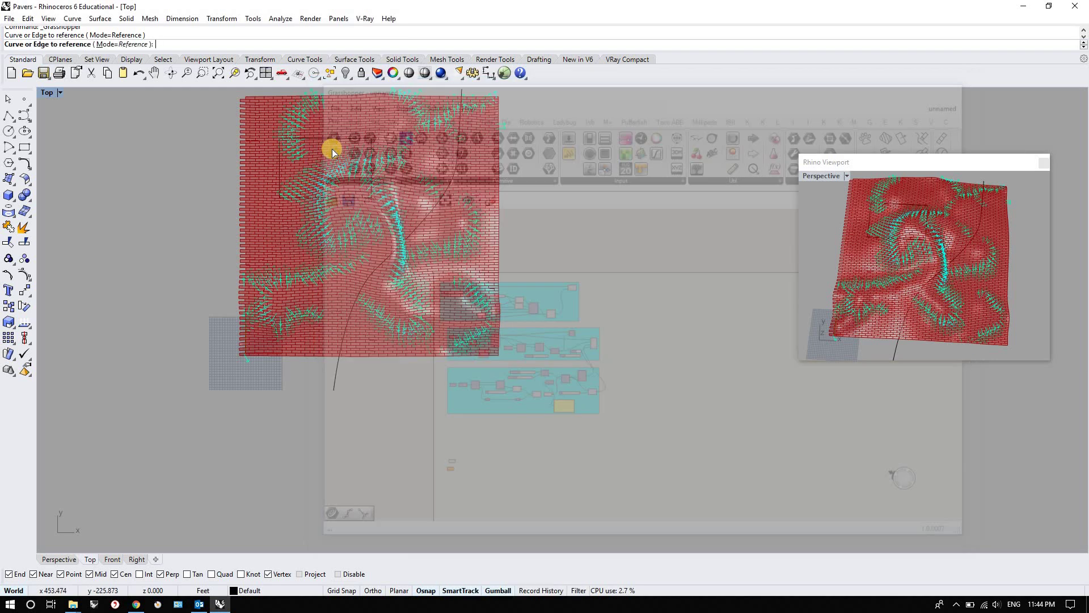
{"action": "left_click", "coordinate": [355, 264]}
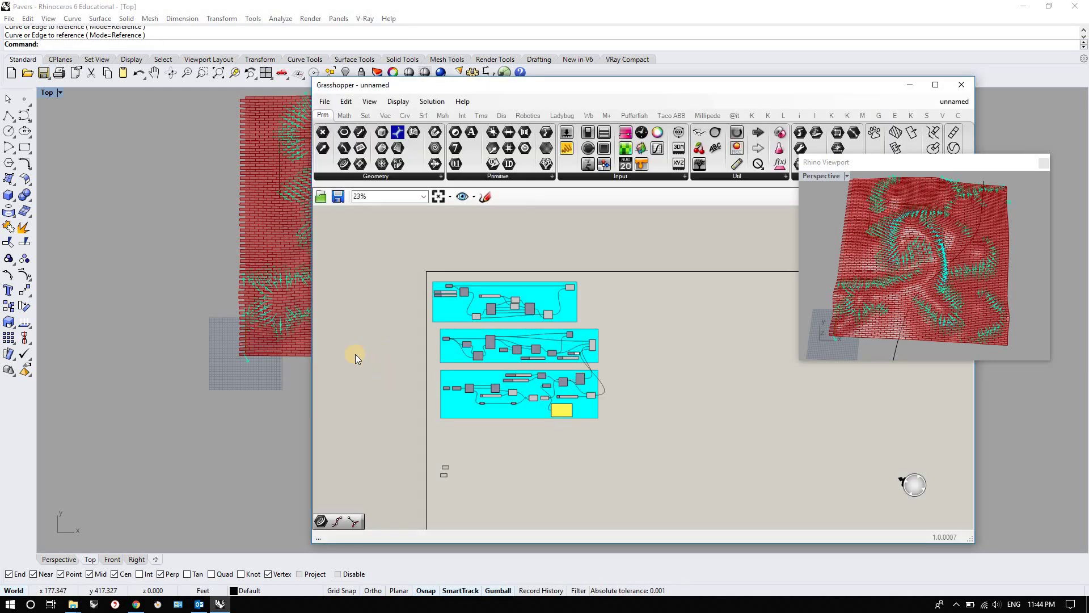
Maximize Grasshopper and move the two Curve parameters up, stacking one directly beneath the other.
{"action": "left_click", "coordinate": [935, 85]}
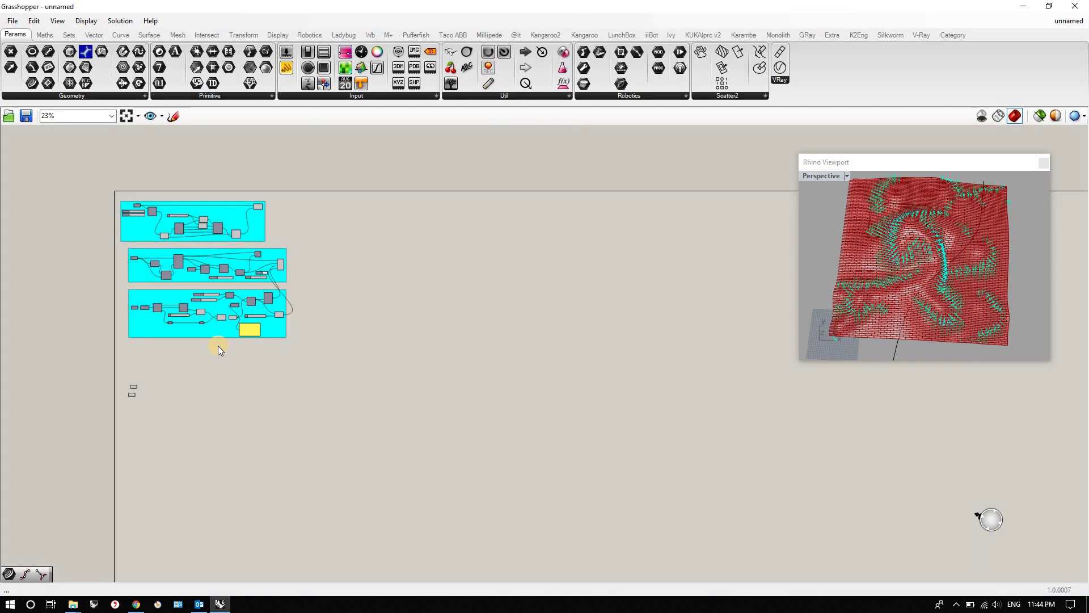
{"action": "scroll", "coordinate": [149, 383], "scroll_direction": "up", "scroll_amount": 7}
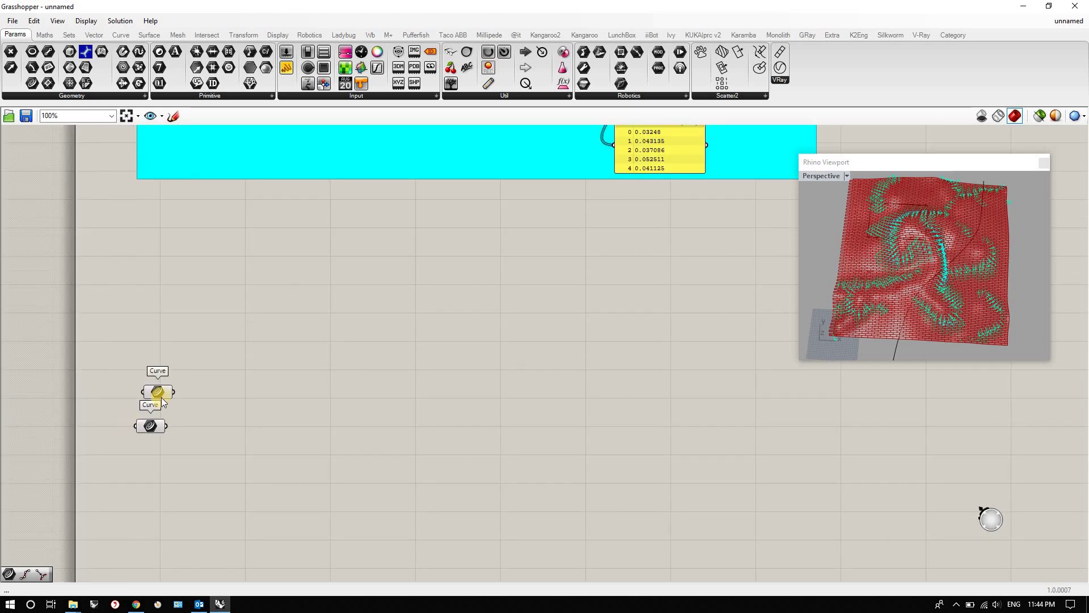
{"action": "left_click_drag", "start_coordinate": [161, 386], "coordinate": [173, 324]}
{"action": "left_click", "coordinate": [153, 425]}
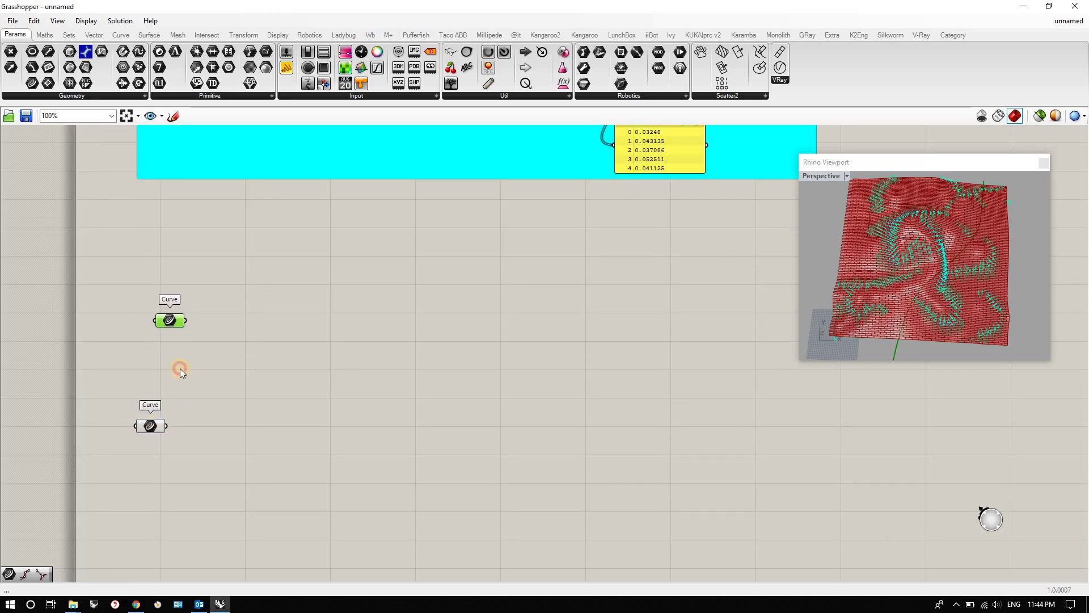
{"action": "left_click_drag", "start_coordinate": [155, 426], "coordinate": [174, 363]}
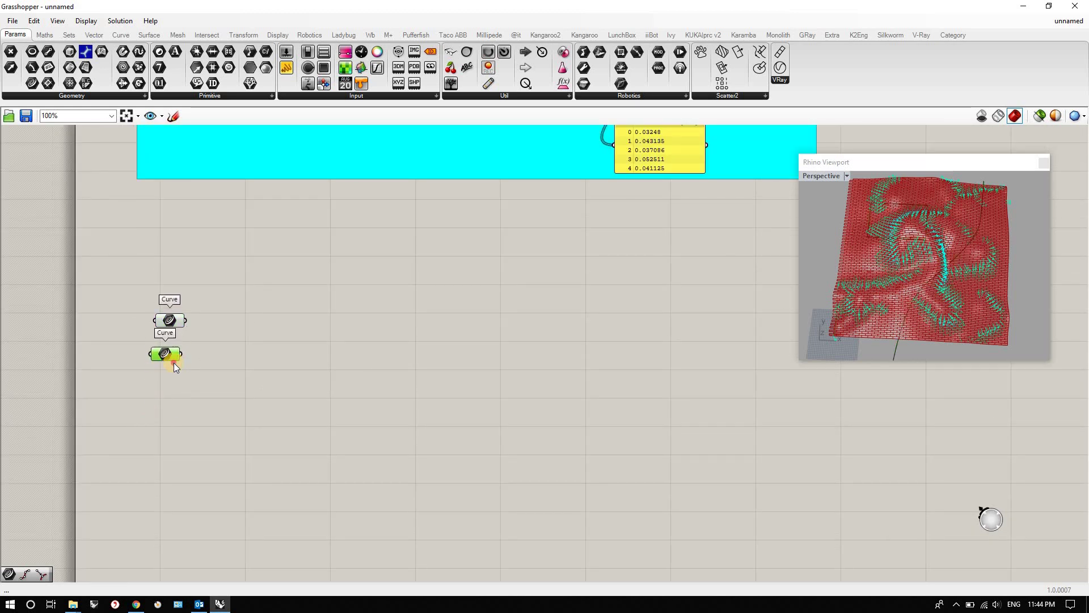
{"action": "left_click", "coordinate": [193, 418]}
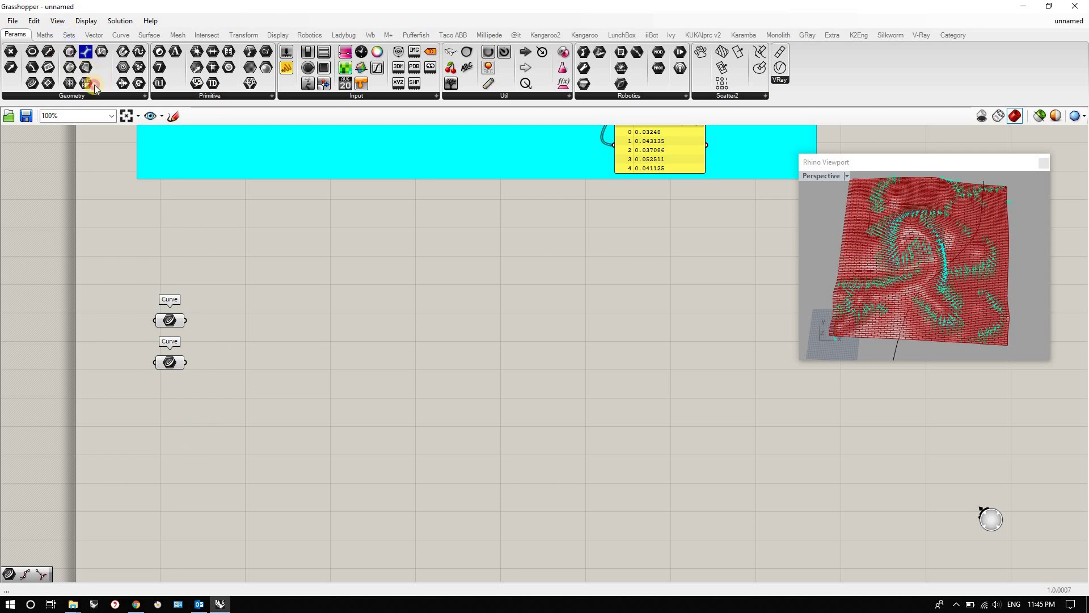
Add a Surface and a Point parameter above the two Curve parameters, with Surface at the head of the stack.
{"action": "left_click_drag", "start_coordinate": [86, 67], "coordinate": [168, 278]}
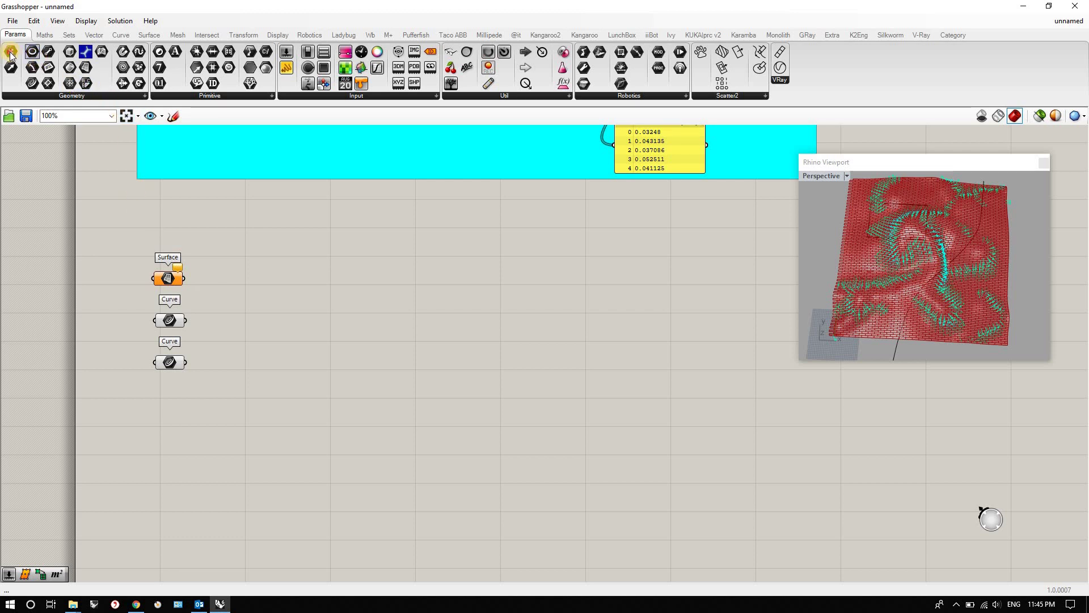
{"action": "left_click_drag", "start_coordinate": [11, 51], "coordinate": [170, 233]}
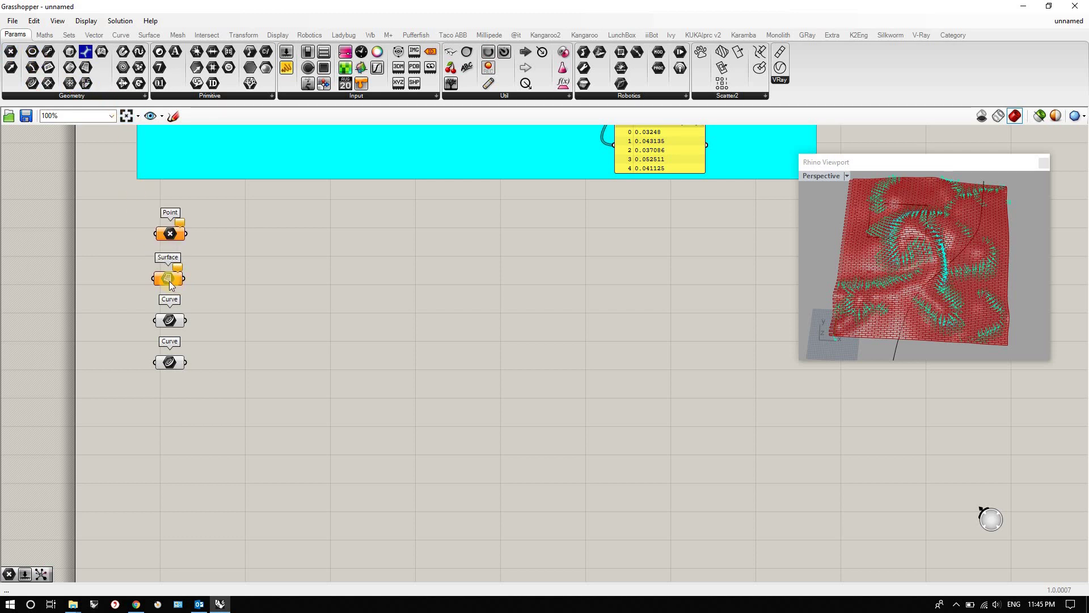
{"action": "mouse_move", "coordinate": [167, 278]}
{"action": "left_mouse_down"}
{"action": "mouse_move", "coordinate": [221, 240]}
{"action": "mouse_move", "coordinate": [167, 282]}
{"action": "left_mouse_up"}
{"action": "left_click_drag", "start_coordinate": [215, 244], "coordinate": [164, 237]}
Connect the final surface output of the brick pattern group to the new Surface parameter and set its wire display to hidden.
{"action": "scroll", "coordinate": [244, 349], "scroll_direction": "down", "scroll_amount": 2}
{"action": "scroll", "coordinate": [237, 350], "scroll_direction": "down", "scroll_amount": 3}
{"action": "scroll", "coordinate": [341, 177], "scroll_direction": "up", "scroll_amount": 4}
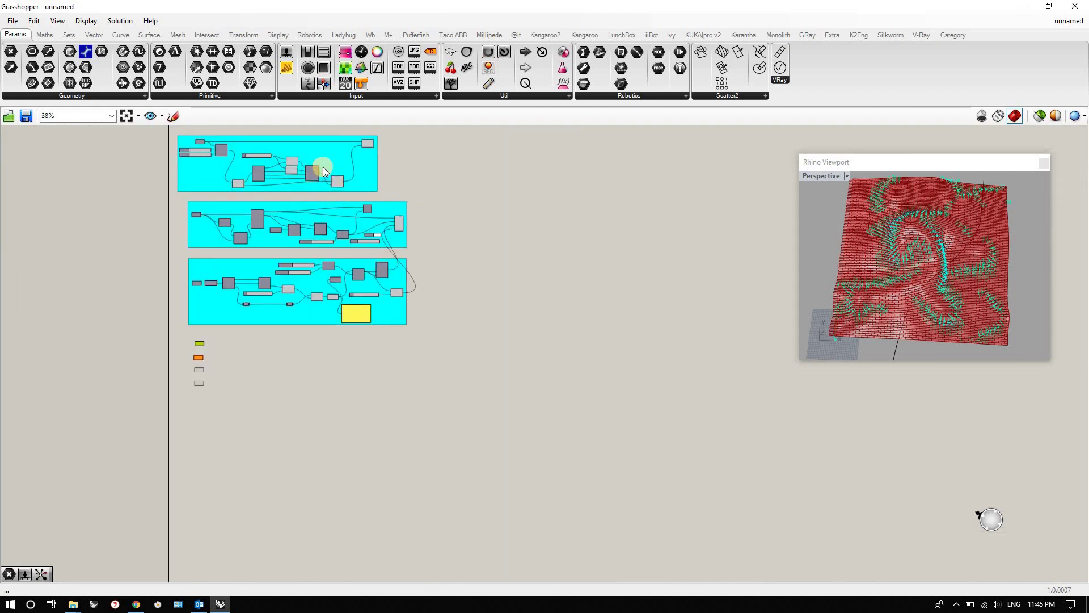
{"action": "scroll", "coordinate": [328, 391], "scroll_direction": "down", "scroll_amount": 1}
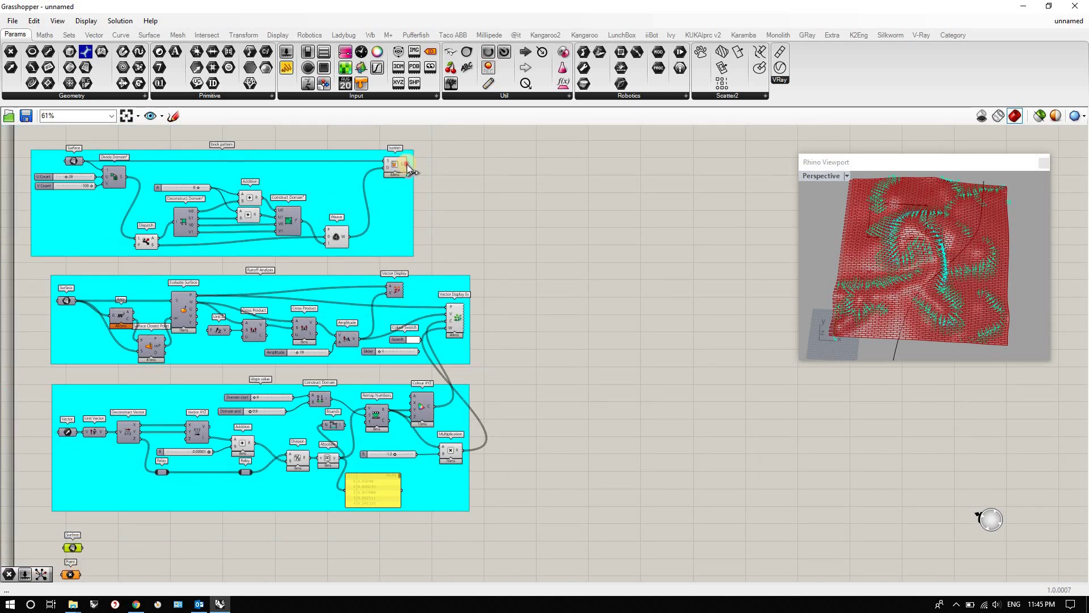
{"action": "left_click_drag", "start_coordinate": [406, 165], "coordinate": [67, 548]}
{"action": "right_click", "coordinate": [72, 547]}
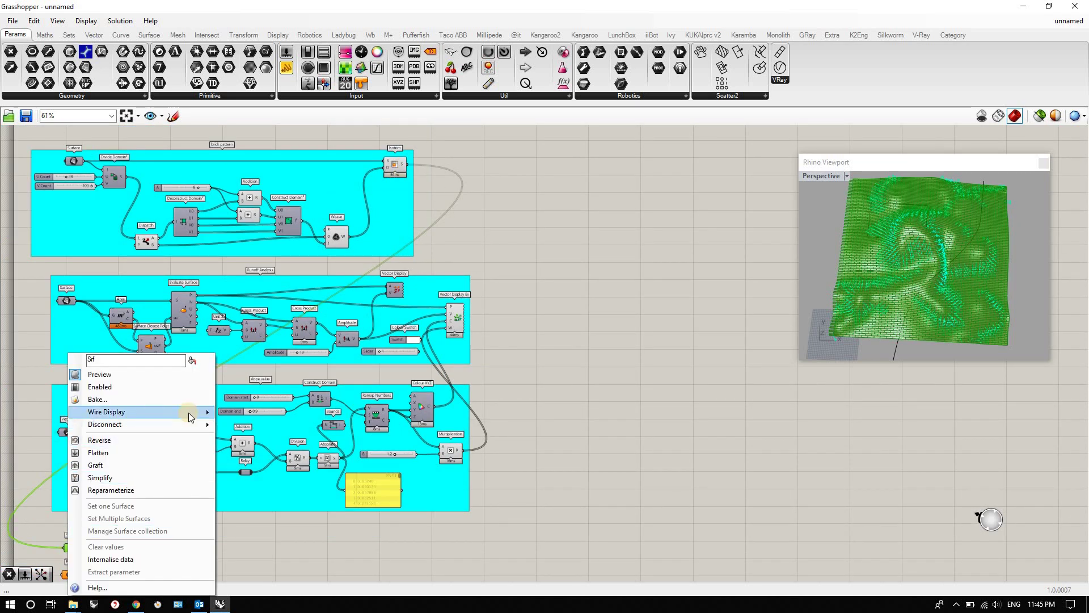
{"action": "mouse_move", "coordinate": [187, 412]}
{"action": "left_click", "coordinate": [258, 422]}
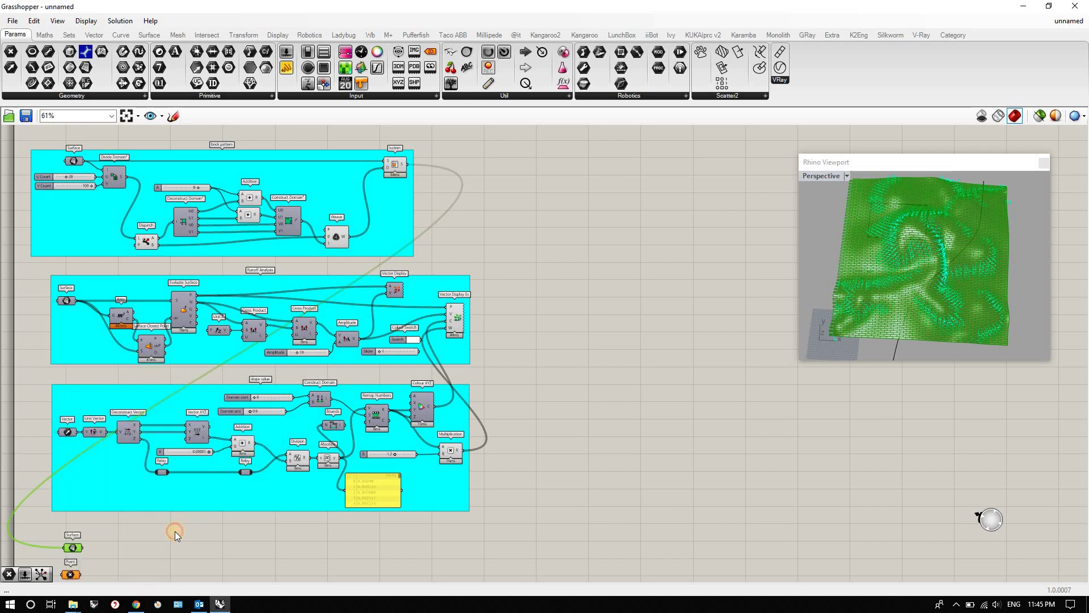
{"action": "left_click", "coordinate": [511, 241]}
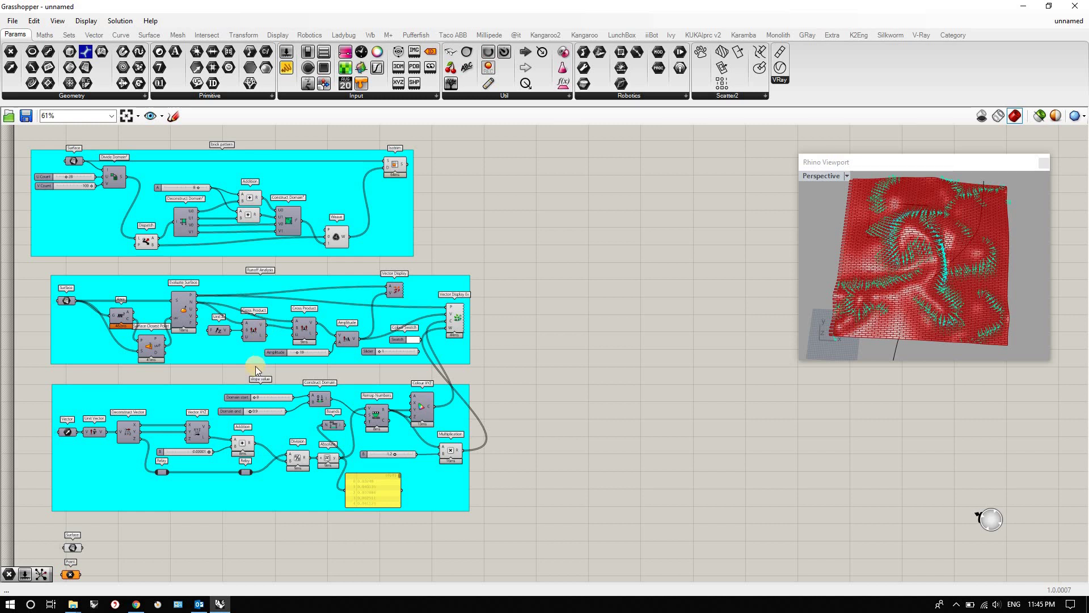
Connect the centroid output of the runoff group's Area component to the Point parameter and set its wire display to hidden.
{"action": "left_click_drag", "start_coordinate": [134, 324], "coordinate": [70, 575]}
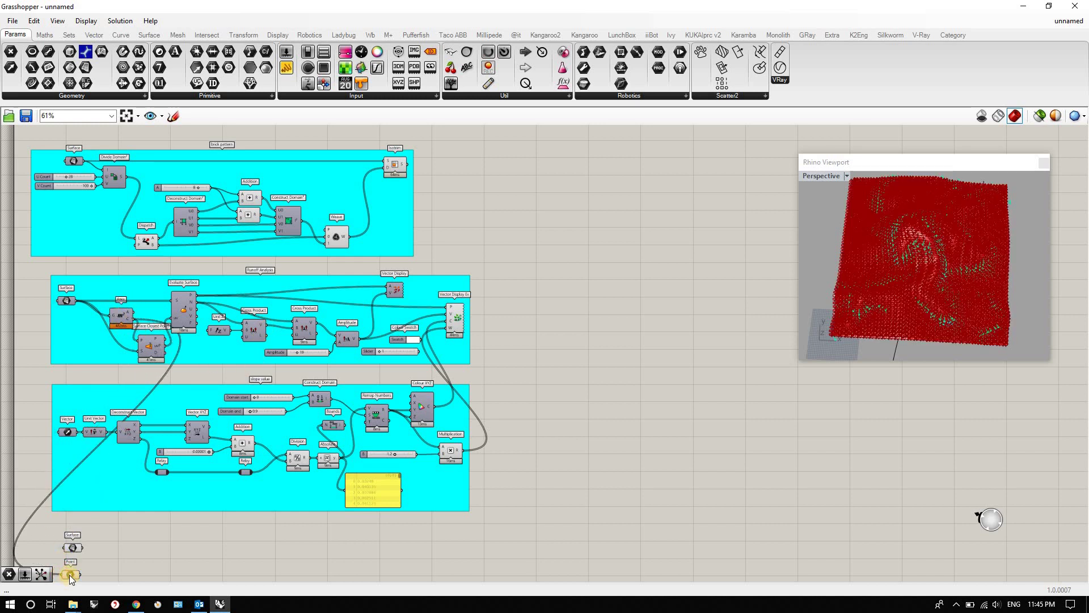
{"action": "right_click", "coordinate": [70, 576]}
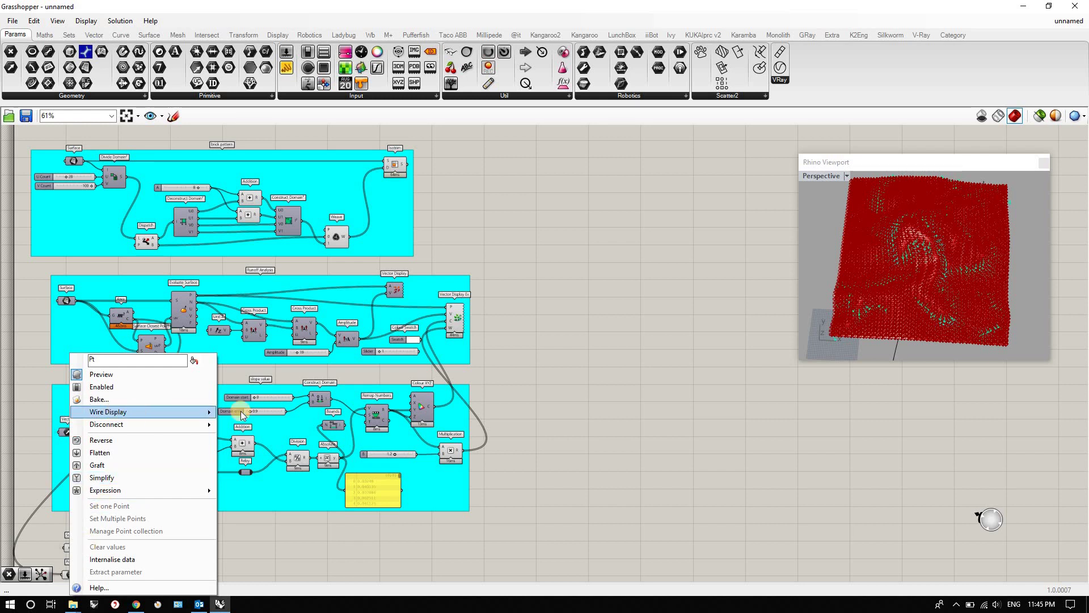
{"action": "mouse_move", "coordinate": [211, 412]}
{"action": "left_click", "coordinate": [250, 438]}
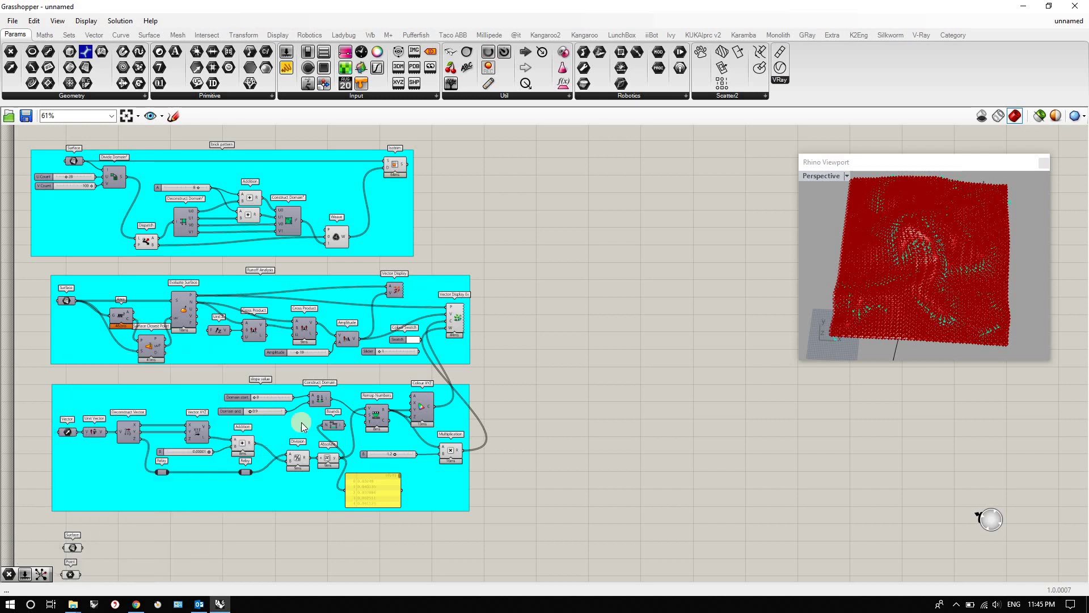
Align the Surface, Point and two Curve parameters in one vertical column and distribute them with even spacing.
{"action": "scroll", "coordinate": [402, 303], "scroll_direction": "down", "scroll_amount": 4}
{"action": "scroll", "coordinate": [220, 473], "scroll_direction": "up", "scroll_amount": 7}
{"action": "left_click_drag", "start_coordinate": [271, 505], "coordinate": [195, 325]}
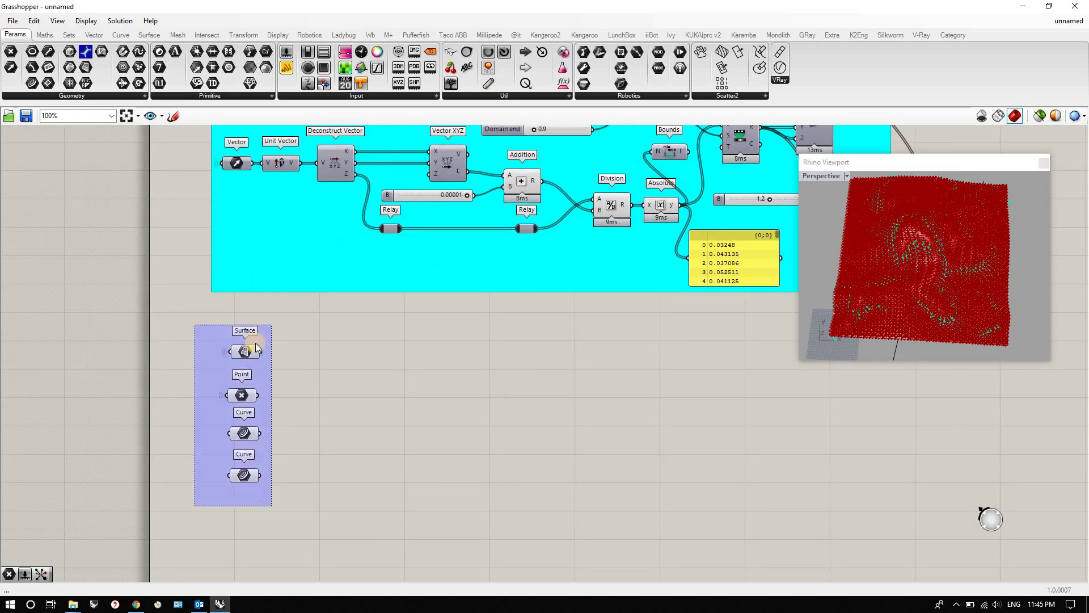
{"action": "left_click", "coordinate": [286, 483]}
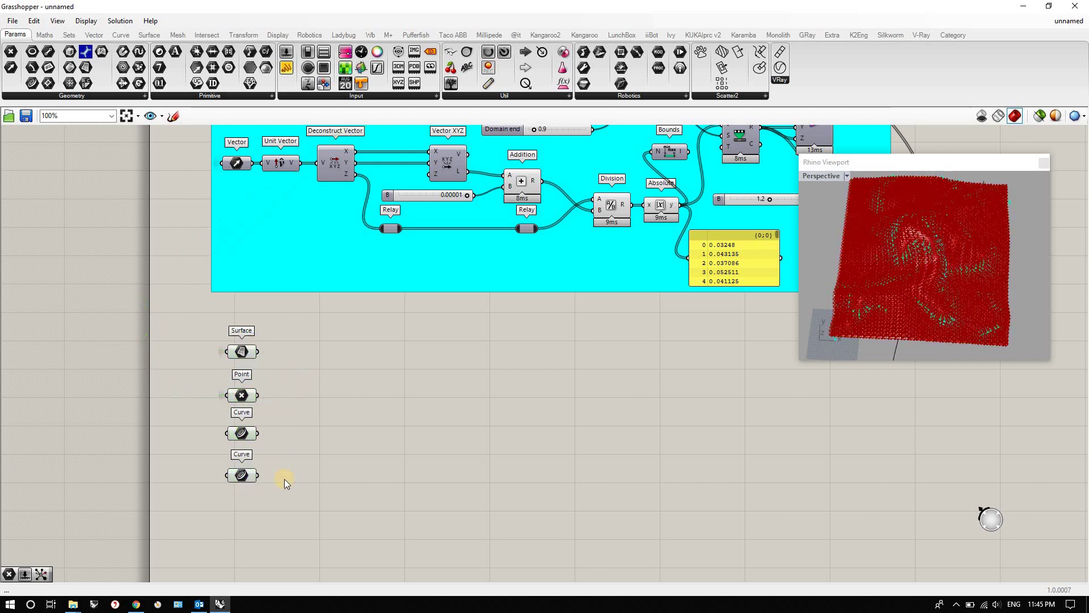
{"action": "left_click_drag", "start_coordinate": [190, 323], "coordinate": [305, 511]}
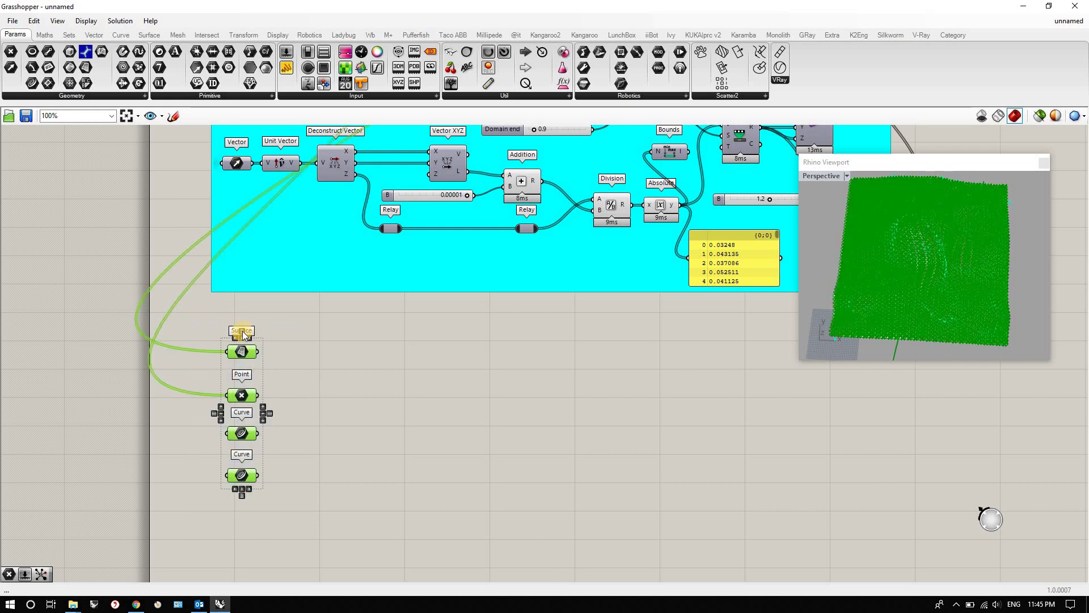
{"action": "left_click", "coordinate": [335, 459]}
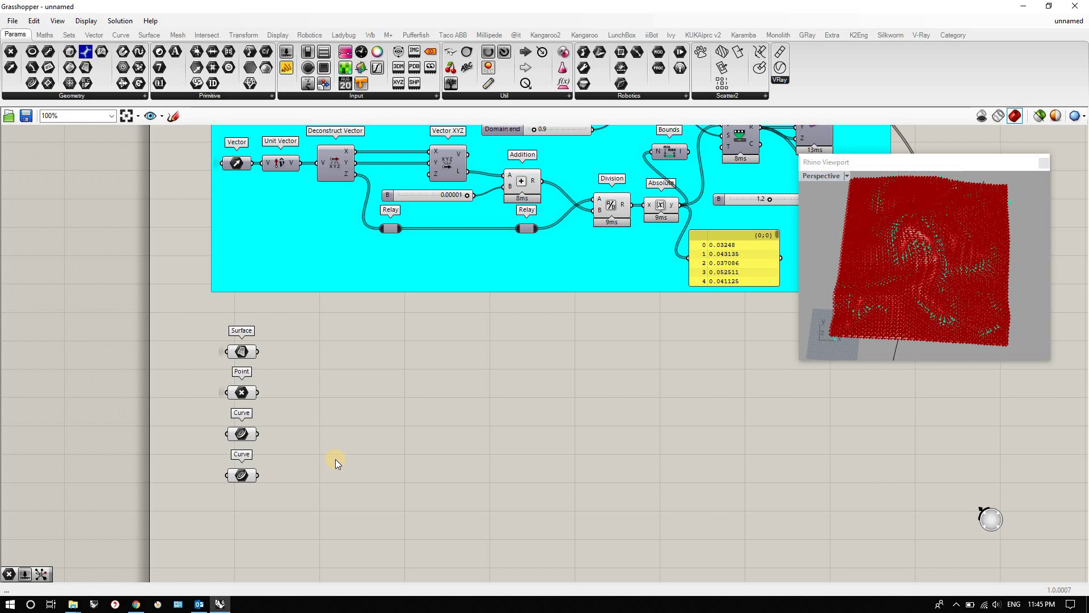
{"action": "left_click", "coordinate": [241, 392]}
{"action": "left_click", "coordinate": [274, 419]}
Turn off the preview of the Surface, Point and both Curve parameters.
{"action": "left_click_drag", "start_coordinate": [295, 525], "coordinate": [192, 309]}
{"action": "right_click", "coordinate": [182, 338]}
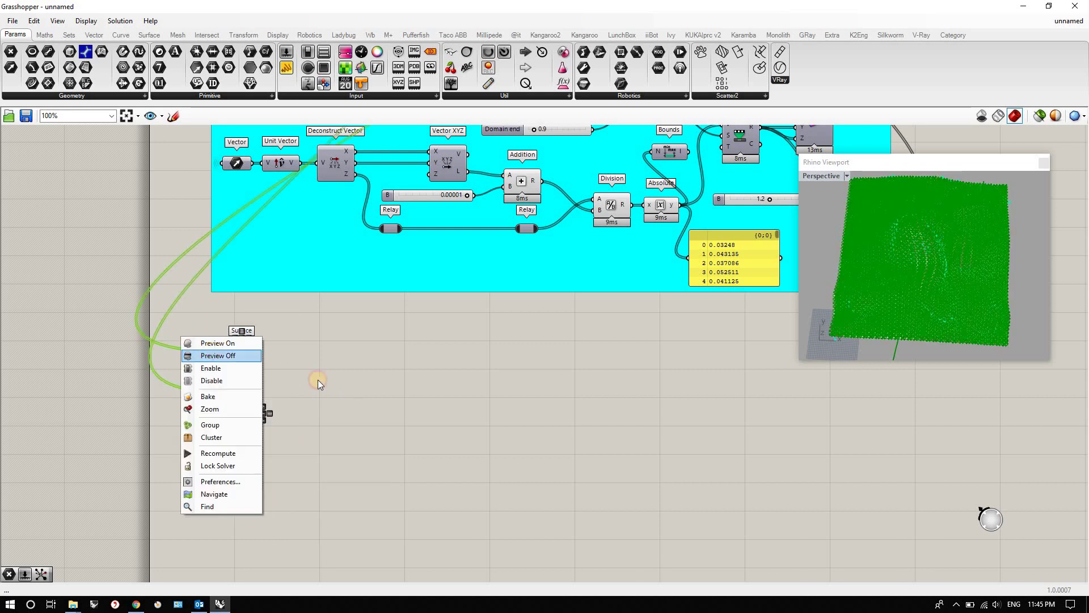
{"action": "key", "text": "Return"}
{"action": "left_click", "coordinate": [264, 375]}
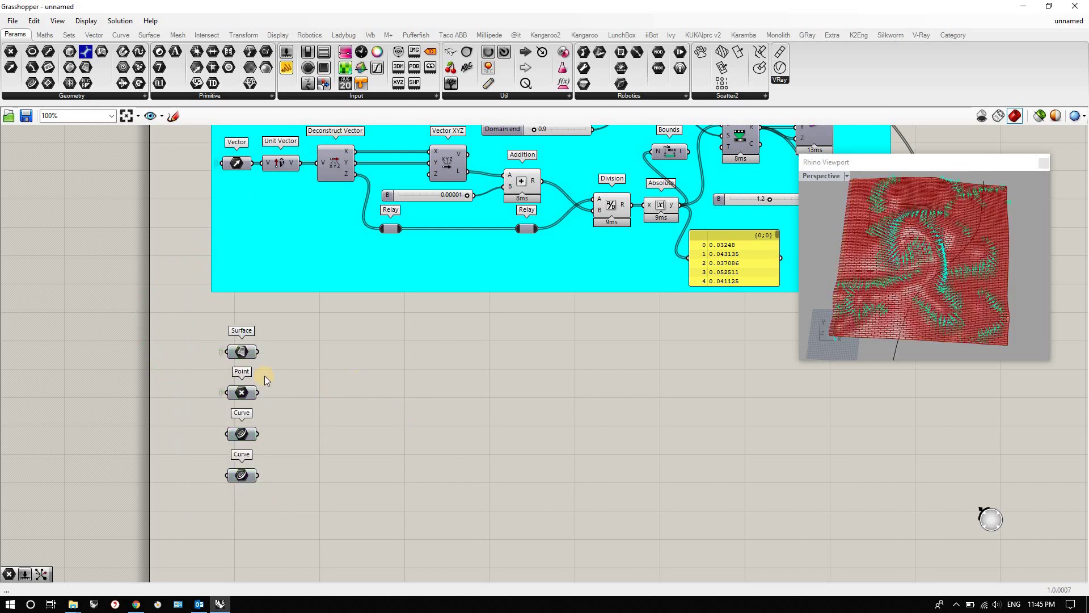
Add a Curve Closest Point component and feed it the Point parameter and the first Curve parameter.
{"action": "double_click", "coordinate": [335, 409]}
{"action": "type", "text": "cu"}
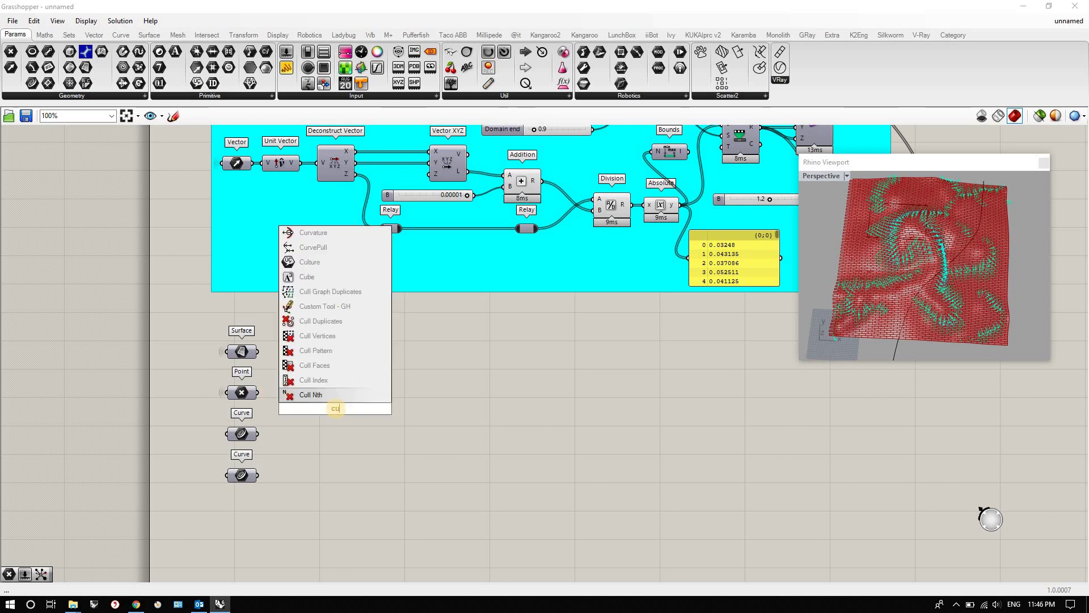
{"action": "type", "text": "rvec"}
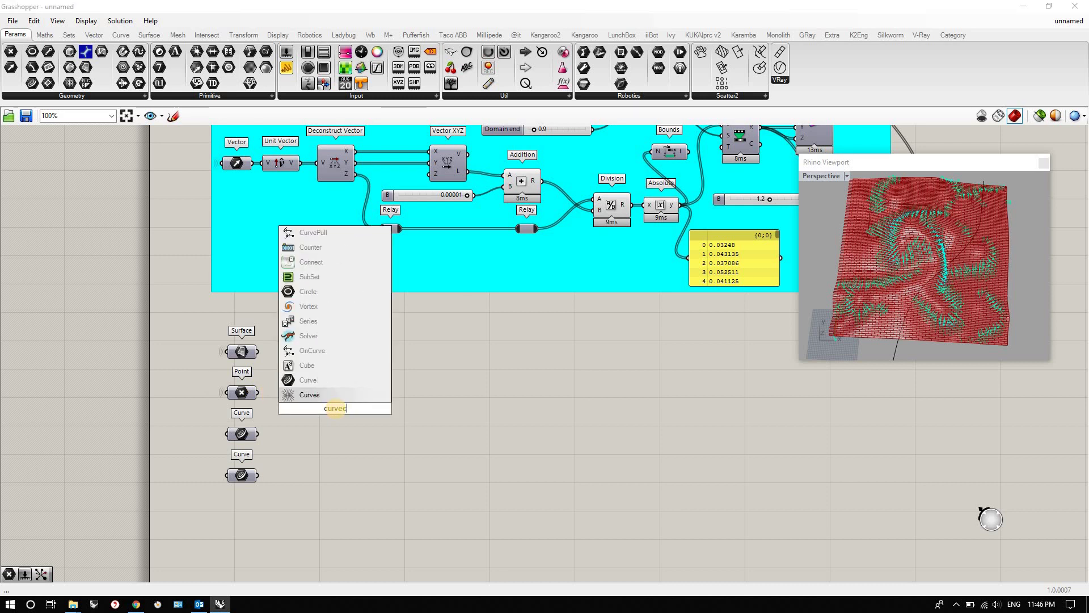
{"action": "type", "text": "p"}
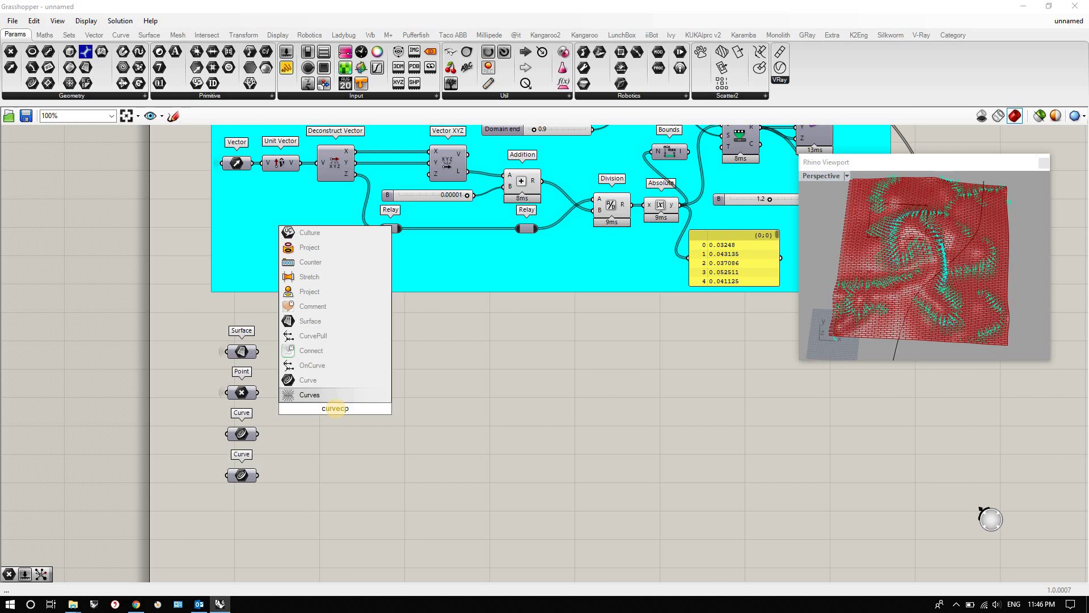
{"action": "key", "text": "BackSpace"}
{"action": "key", "text": "BackSpace"}
{"action": "type", "text": "cl"}
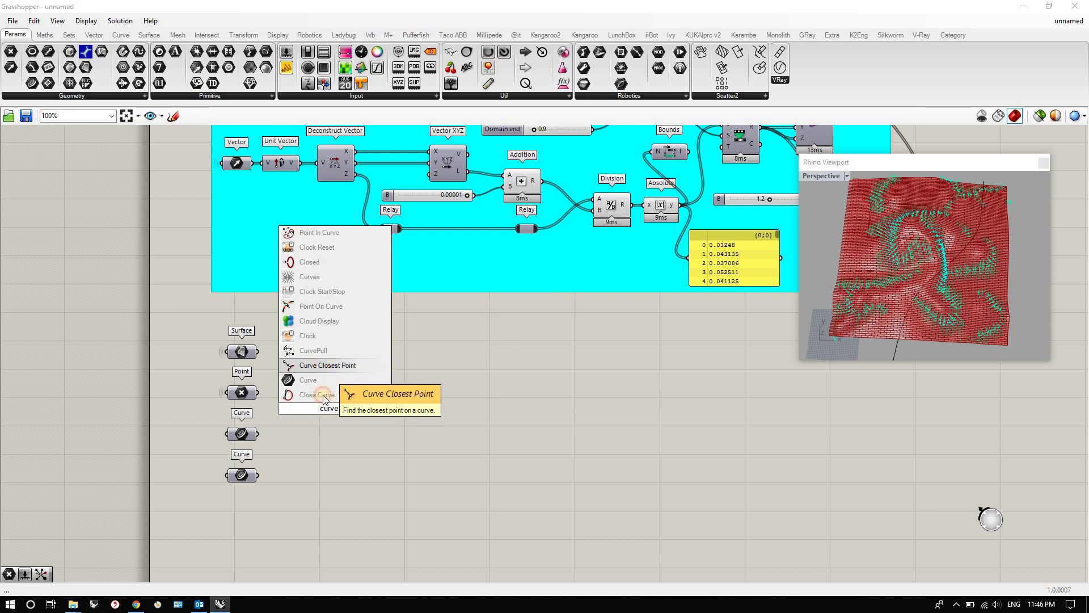
{"action": "left_click", "coordinate": [323, 366]}
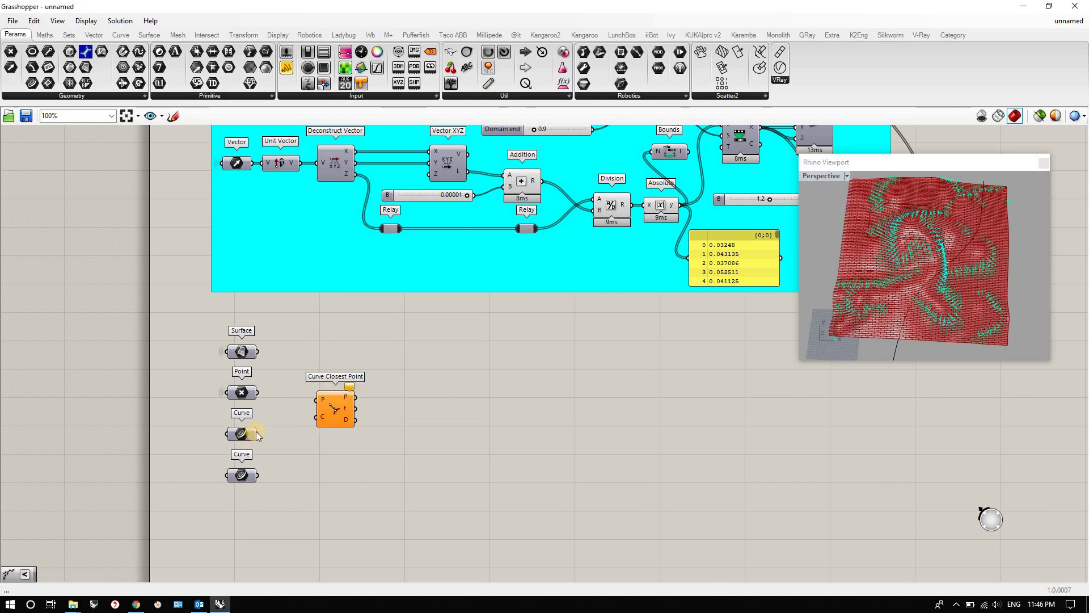
{"action": "left_click_drag", "start_coordinate": [258, 433], "coordinate": [316, 417]}
{"action": "left_click_drag", "start_coordinate": [260, 396], "coordinate": [306, 416]}
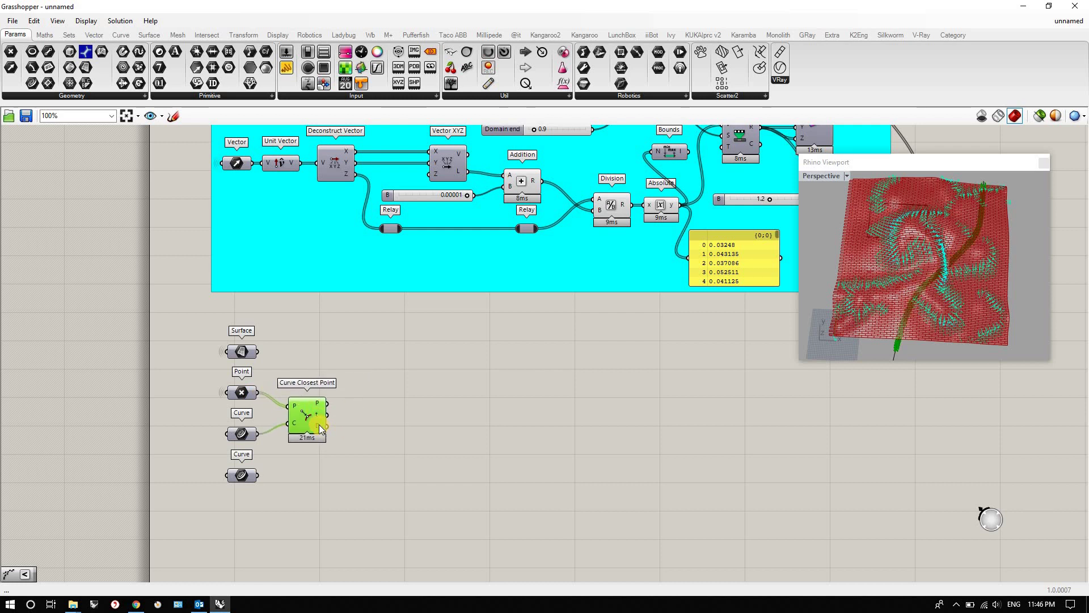
Add a panel and connect it to the Distance output of Curve Closest Point.
{"action": "mouse_move", "coordinate": [318, 425]}
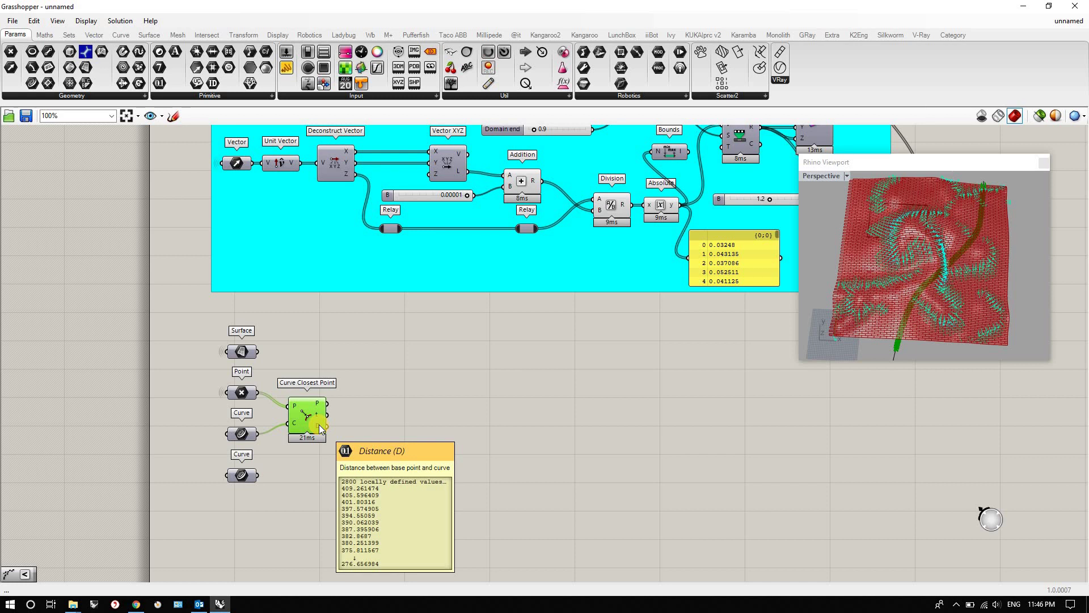
{"action": "left_click", "coordinate": [384, 413]}
{"action": "left_click_drag", "start_coordinate": [288, 68], "coordinate": [413, 457]}
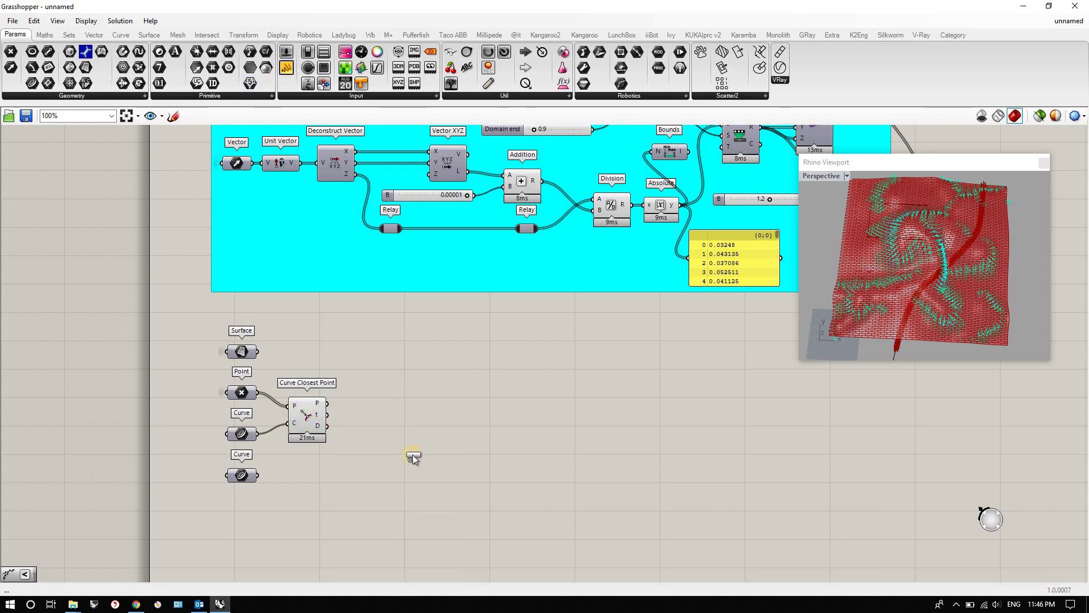
{"action": "left_click_drag", "start_coordinate": [328, 427], "coordinate": [472, 361]}
{"action": "left_click", "coordinate": [422, 462]}
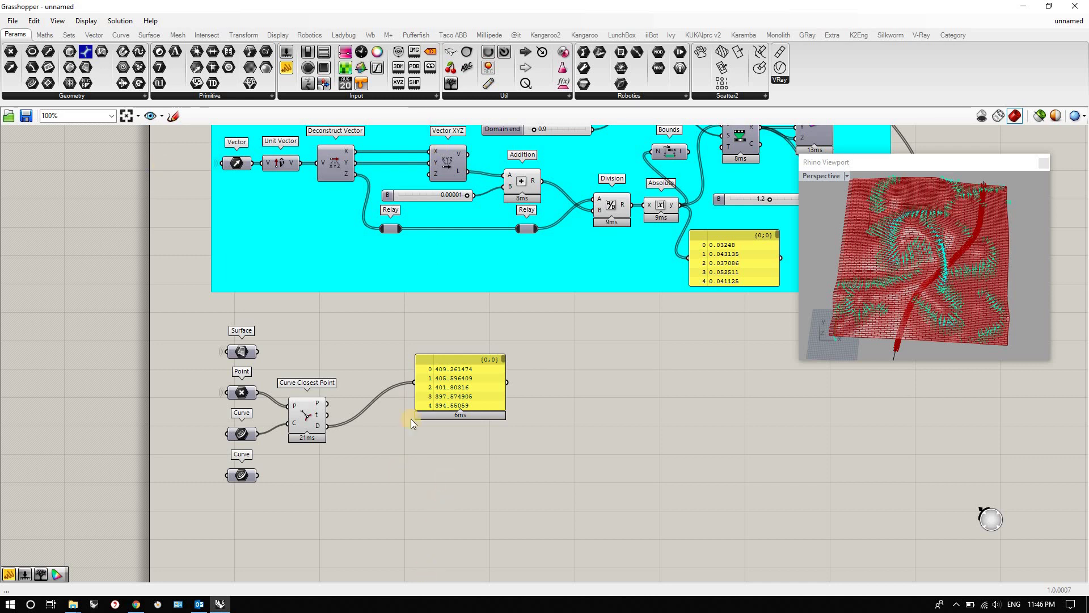
Add a Bounds component fed by the Distance output and rewire the panel to show its domain.
{"action": "double_click", "coordinate": [412, 444]}
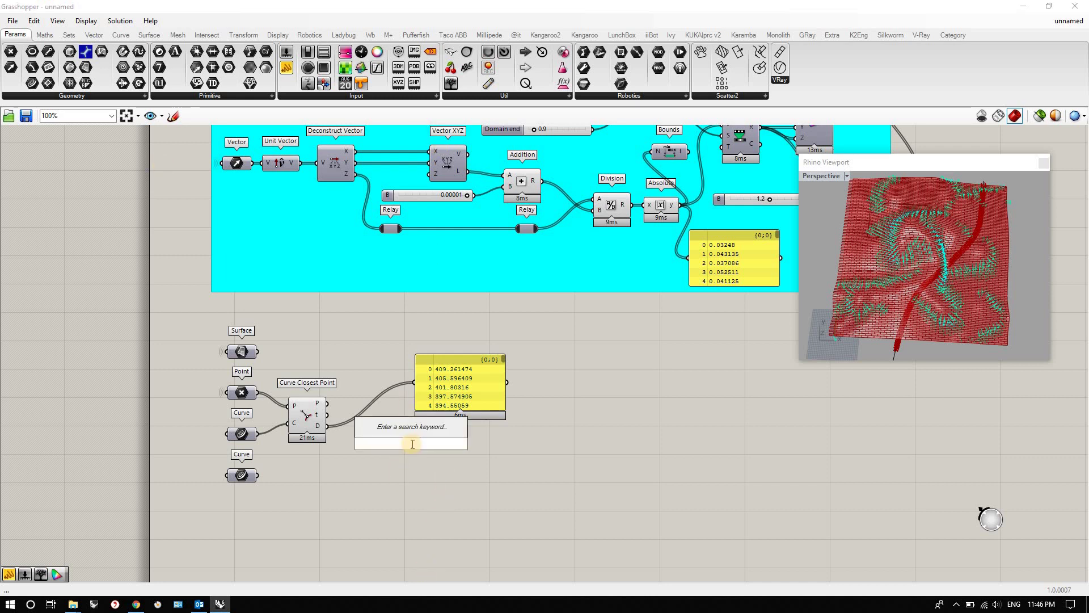
{"action": "type", "text": "bound"}
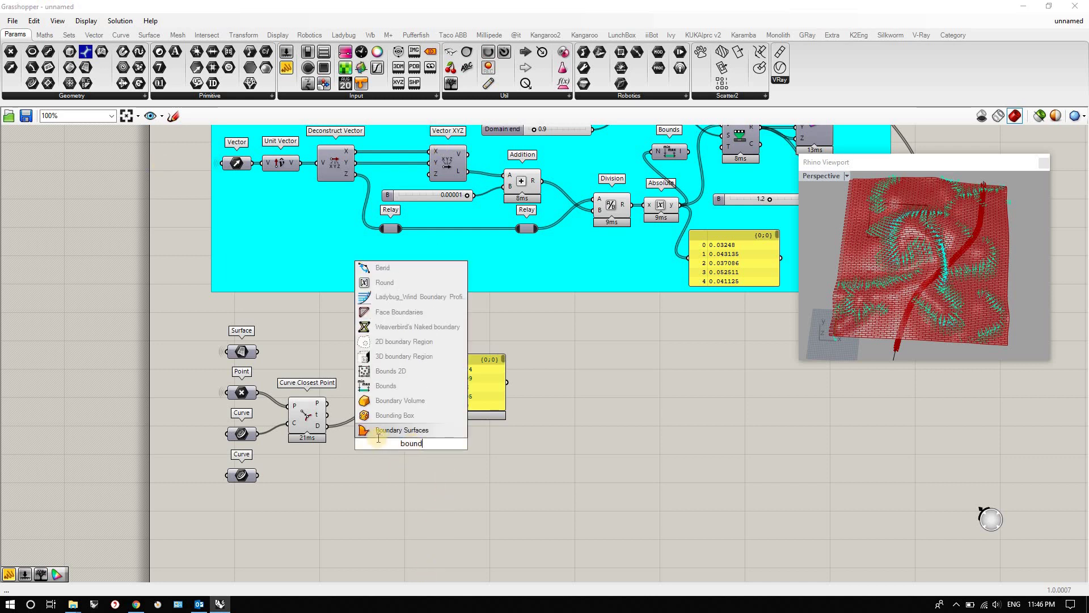
{"action": "left_click", "coordinate": [391, 387]}
{"action": "left_click_drag", "start_coordinate": [321, 427], "coordinate": [425, 384]}
{"action": "left_click_drag", "start_coordinate": [488, 411], "coordinate": [548, 413]}
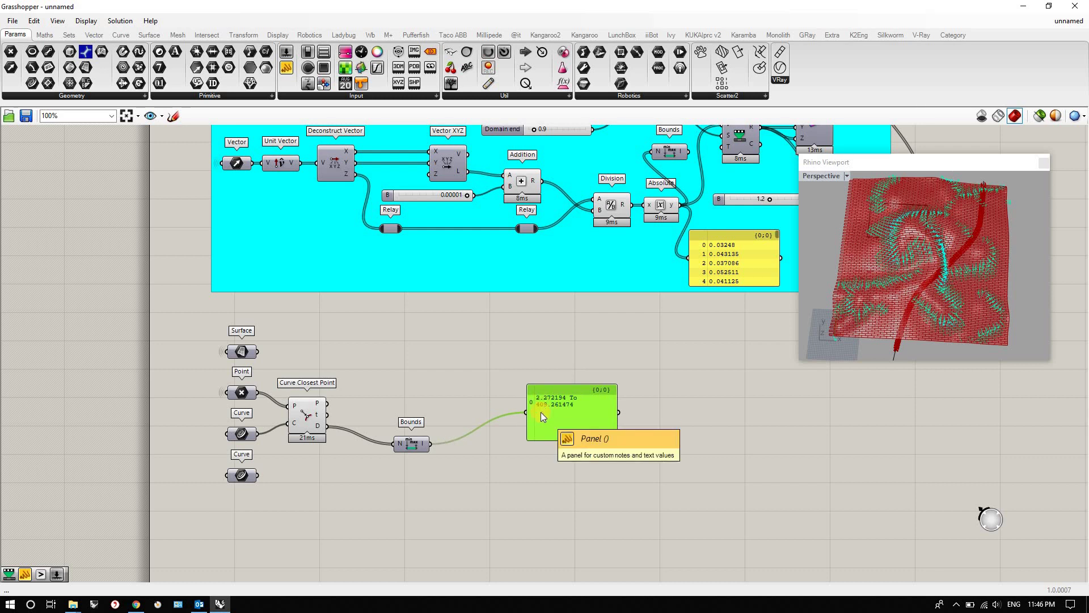
{"action": "left_click_drag", "start_coordinate": [553, 427], "coordinate": [572, 394]}
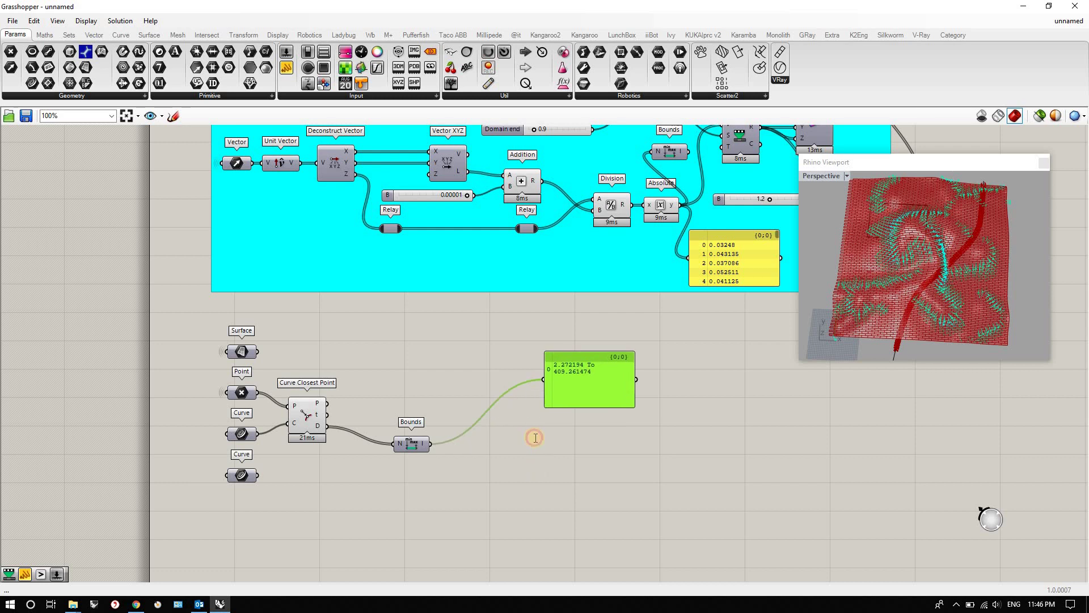
Add a Remap Numbers component with the Distance output as its values and the Bounds domain as its source.
{"action": "double_click", "coordinate": [535, 437]}
{"action": "type", "text": "rema"}
{"action": "type", "text": "p"}
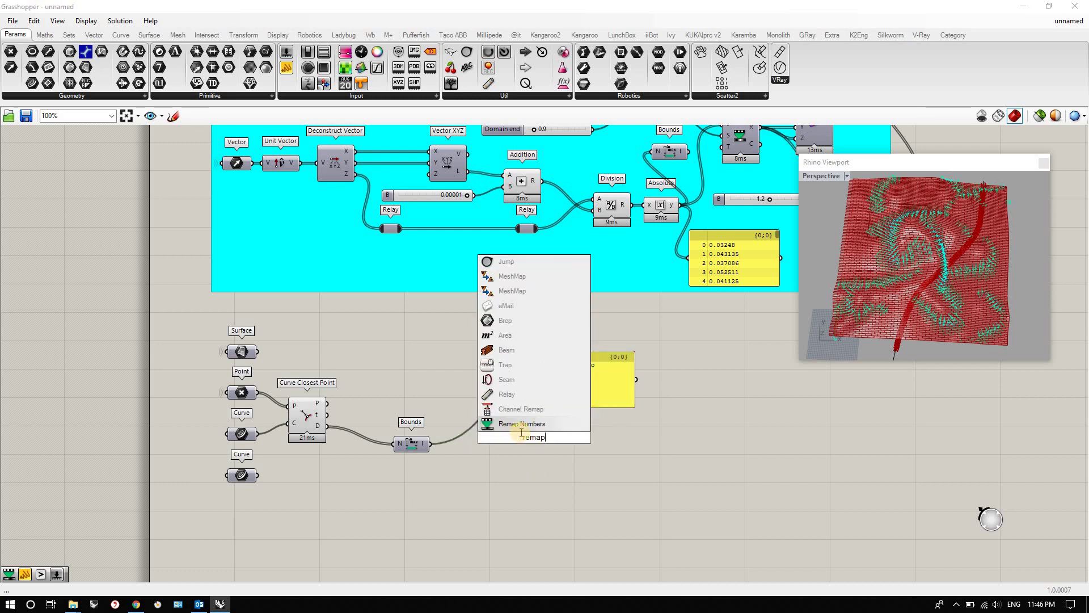
{"action": "left_click", "coordinate": [534, 427]}
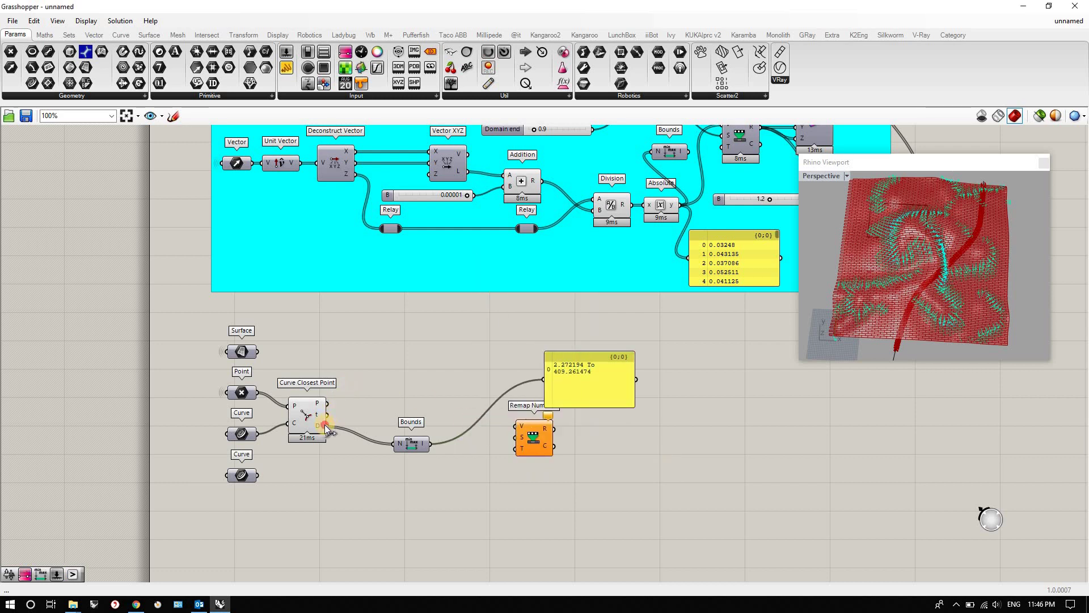
{"action": "left_click_drag", "start_coordinate": [327, 426], "coordinate": [516, 426]}
{"action": "left_click_drag", "start_coordinate": [432, 445], "coordinate": [516, 437]}
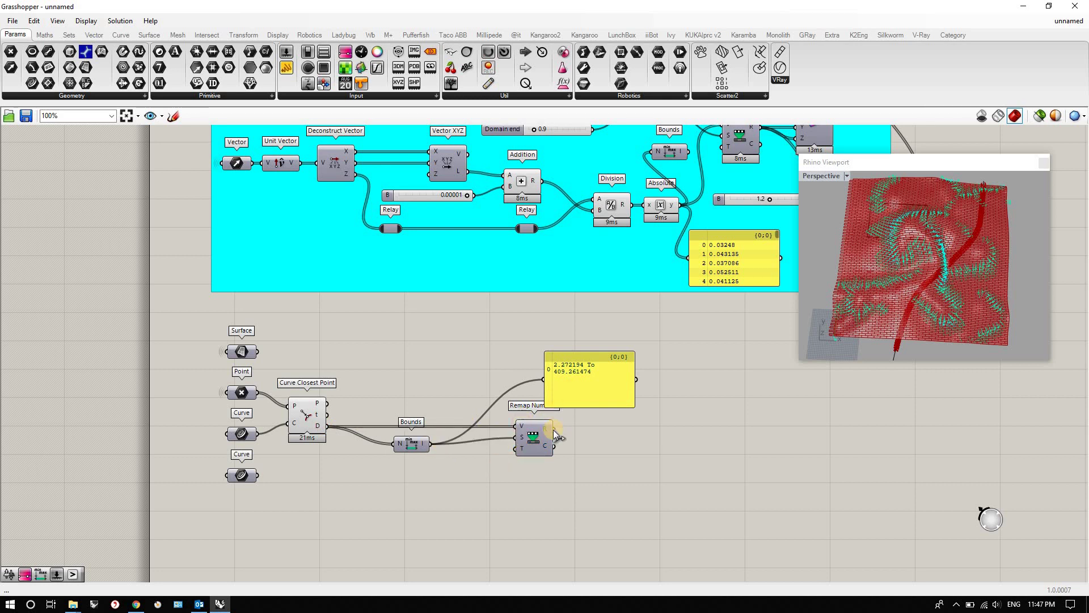
Rewire the panel to the Remap Numbers result and move Bounds and Remap Numbers closer to Curve Closest Point.
{"action": "left_click_drag", "start_coordinate": [547, 384], "coordinate": [628, 379]}
{"action": "left_click", "coordinate": [585, 437]}
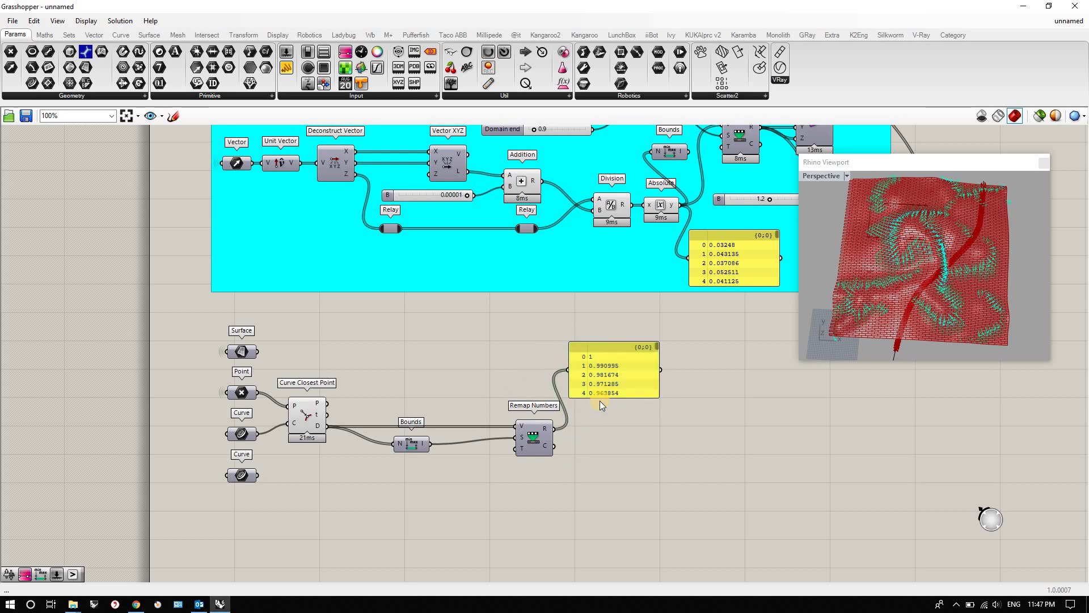
{"action": "left_click_drag", "start_coordinate": [412, 443], "coordinate": [373, 444]}
{"action": "left_click_drag", "start_coordinate": [518, 439], "coordinate": [418, 443]}
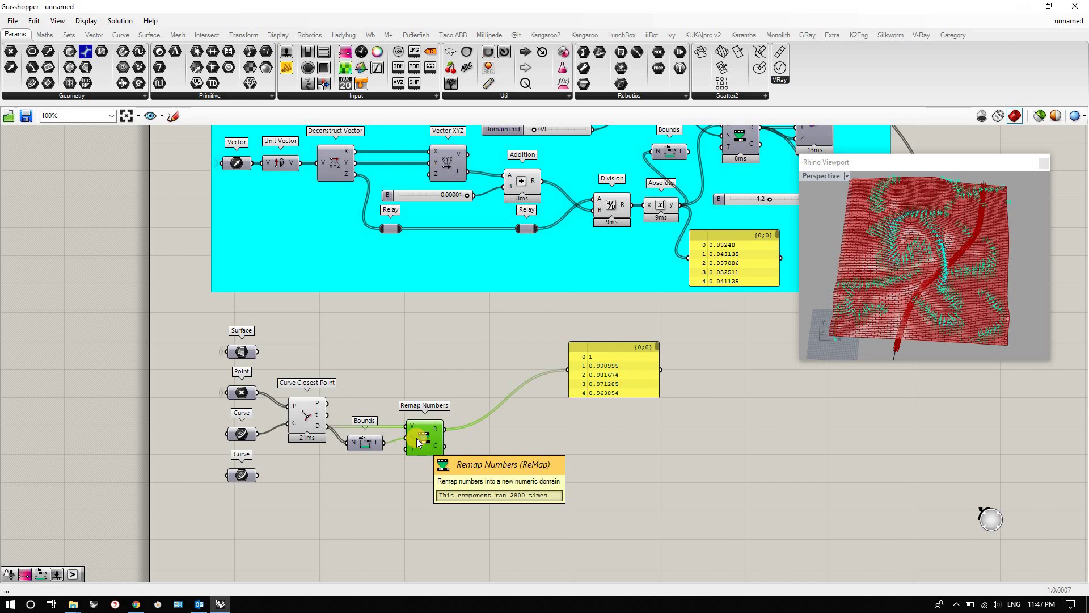
Add a Smaller Than component and connect the remapped numbers to its A input.
{"action": "double_click", "coordinate": [546, 448]}
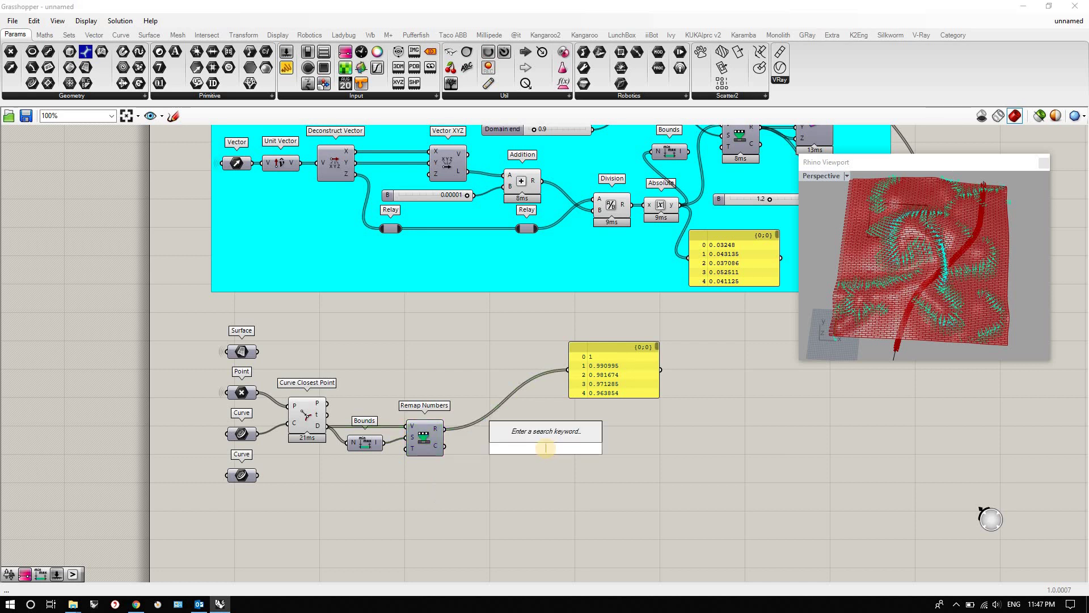
{"action": "type", "text": "smaller"}
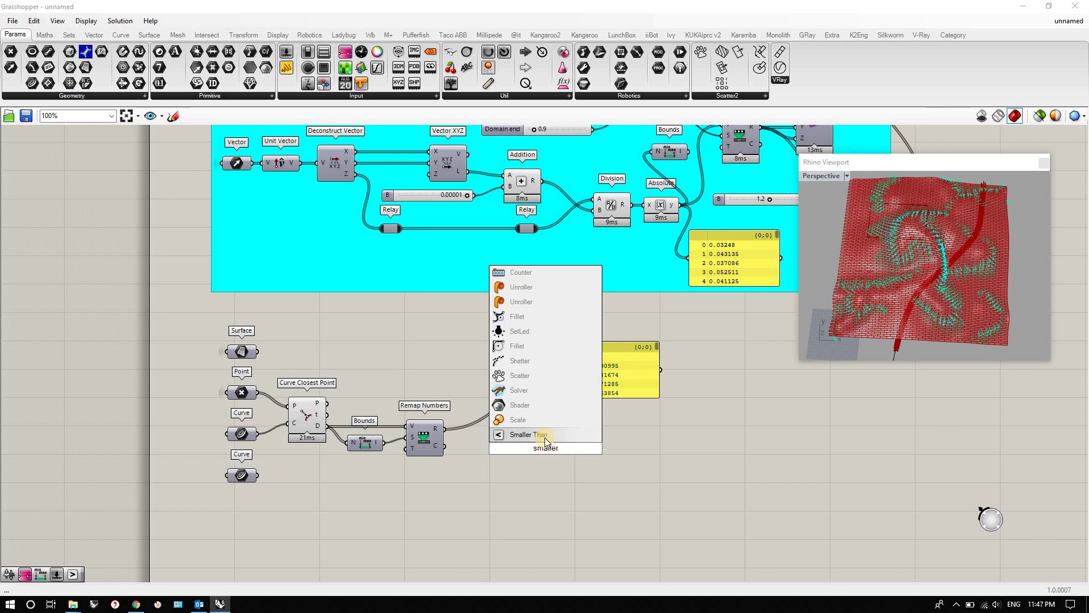
{"action": "left_click", "coordinate": [546, 437]}
{"action": "left_click_drag", "start_coordinate": [439, 434], "coordinate": [584, 440]}
{"action": "left_click", "coordinate": [592, 443]}
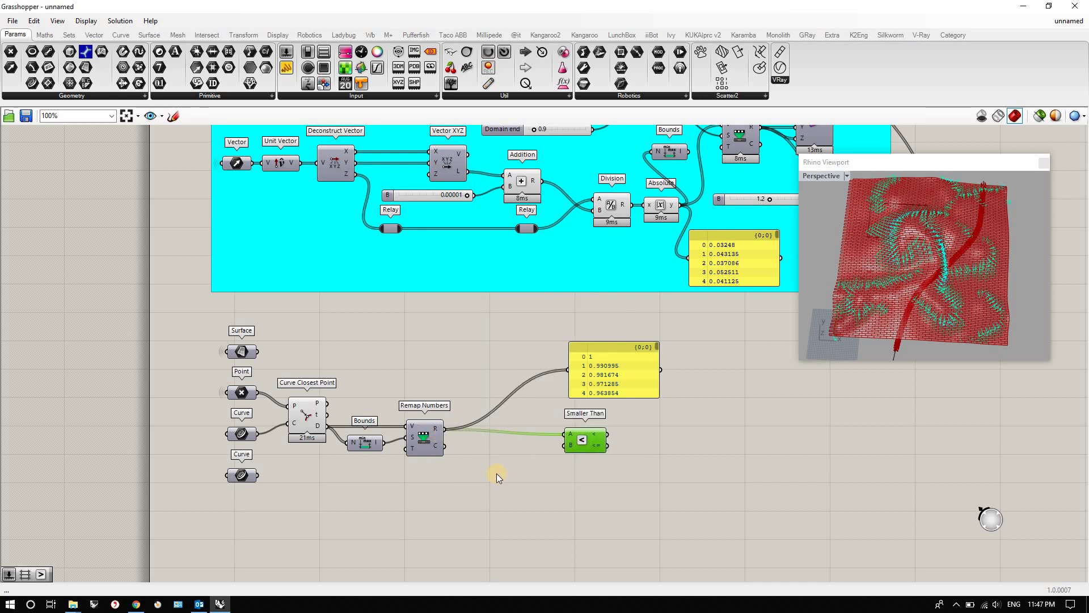
Connect a new 0.5 number slider to the B input of Smaller Than and move the panel up out of the way.
{"action": "double_click", "coordinate": [496, 466]}
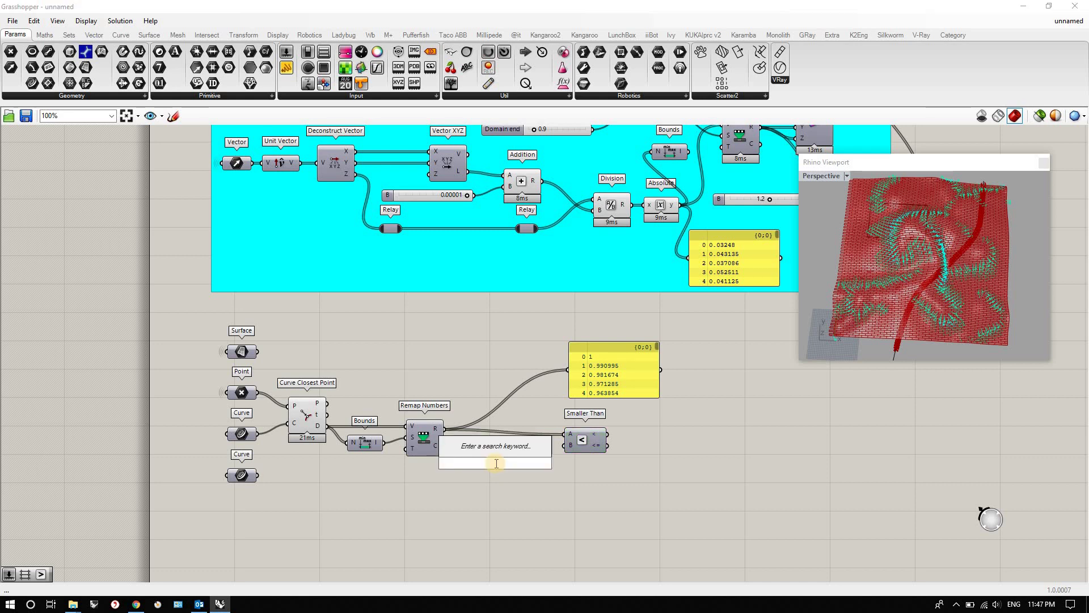
{"action": "type", "text": "5"}
{"action": "key", "text": "BackSpace"}
{"action": "type", "text": ".5"}
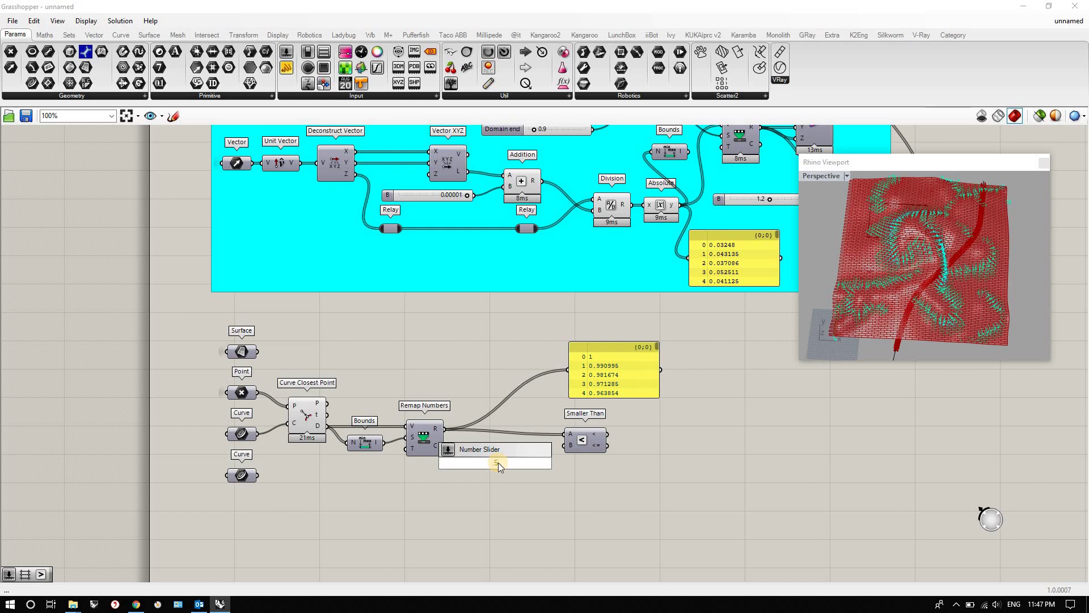
{"action": "key", "text": "Return"}
{"action": "mouse_move", "coordinate": [542, 465]}
{"action": "left_mouse_down"}
{"action": "mouse_move", "coordinate": [591, 438]}
{"action": "mouse_move", "coordinate": [613, 442]}
{"action": "left_mouse_up"}
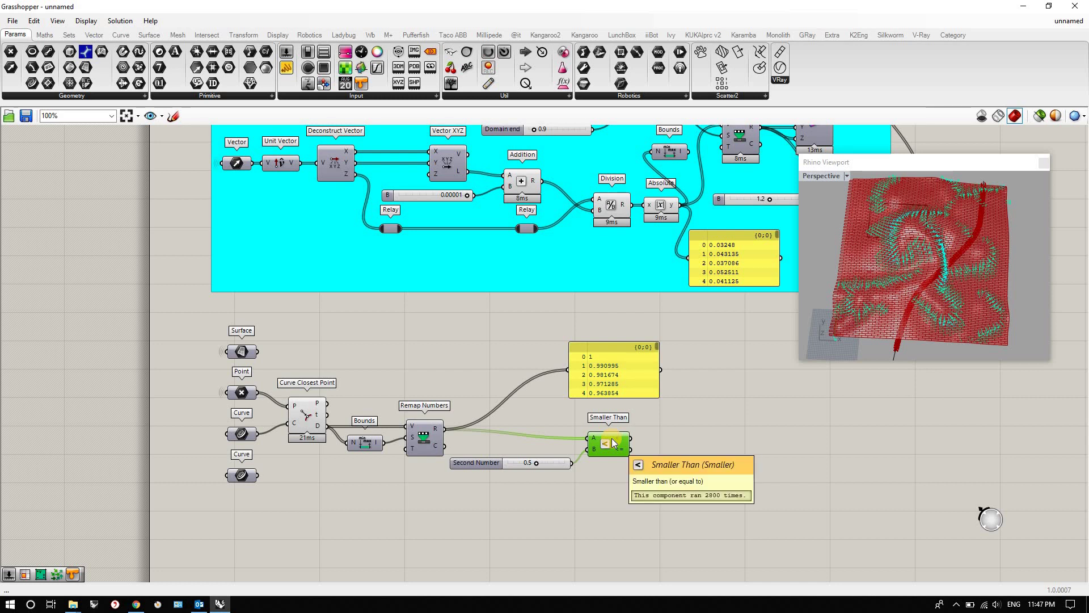
{"action": "left_click_drag", "start_coordinate": [604, 346], "coordinate": [575, 299]}
Add a Dispatch component with the Surface parameter as its list and the Smaller Than result as its pattern.
{"action": "double_click", "coordinate": [667, 380]}
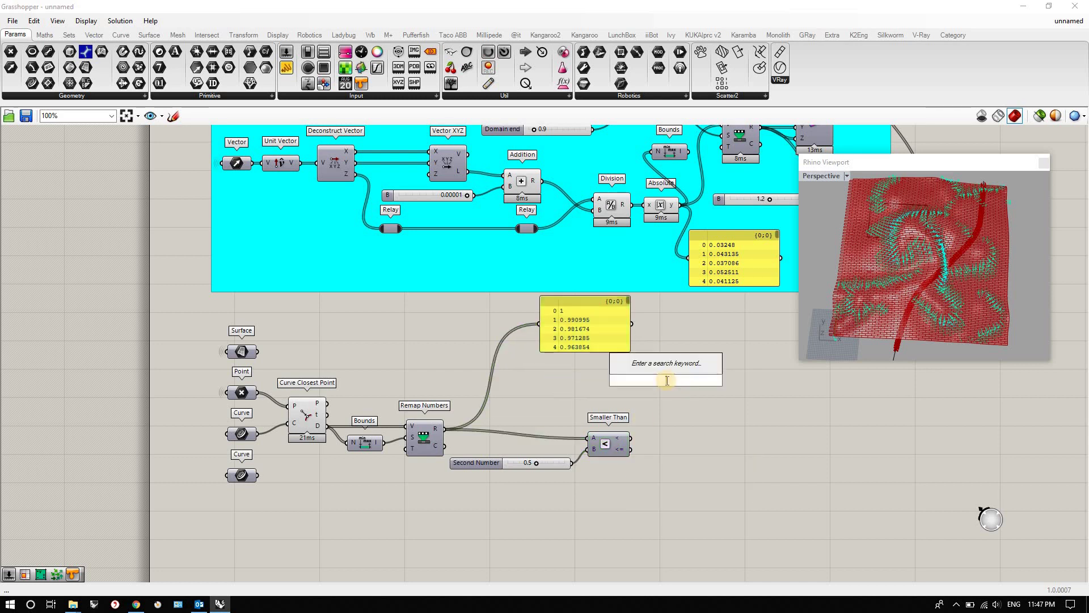
{"action": "type", "text": "dispact"}
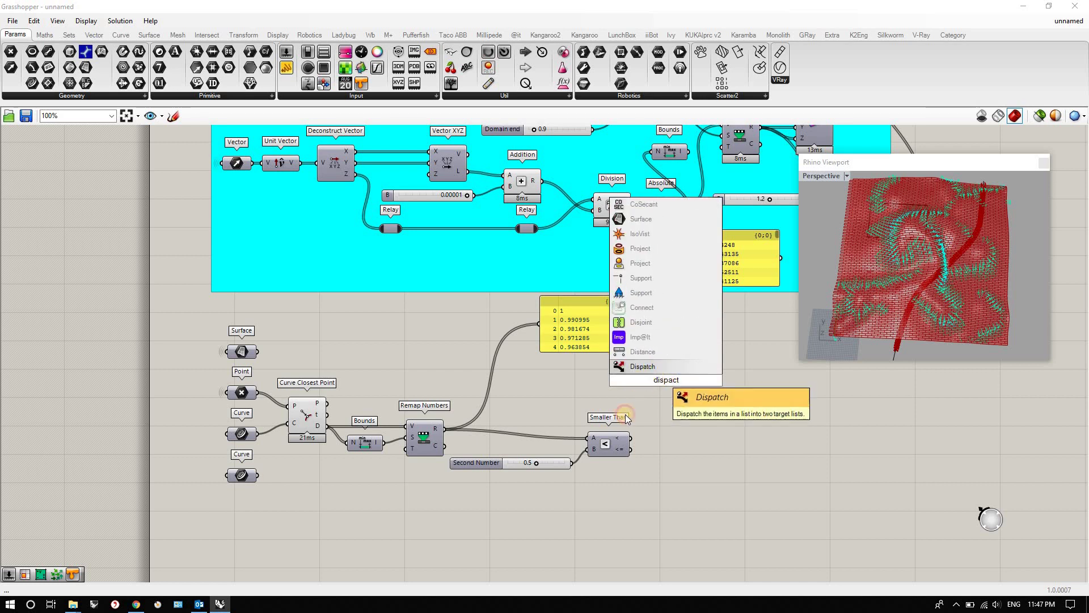
{"action": "left_click", "coordinate": [657, 370]}
{"action": "left_click_drag", "start_coordinate": [259, 351], "coordinate": [650, 386]}
{"action": "left_click", "coordinate": [640, 438]}
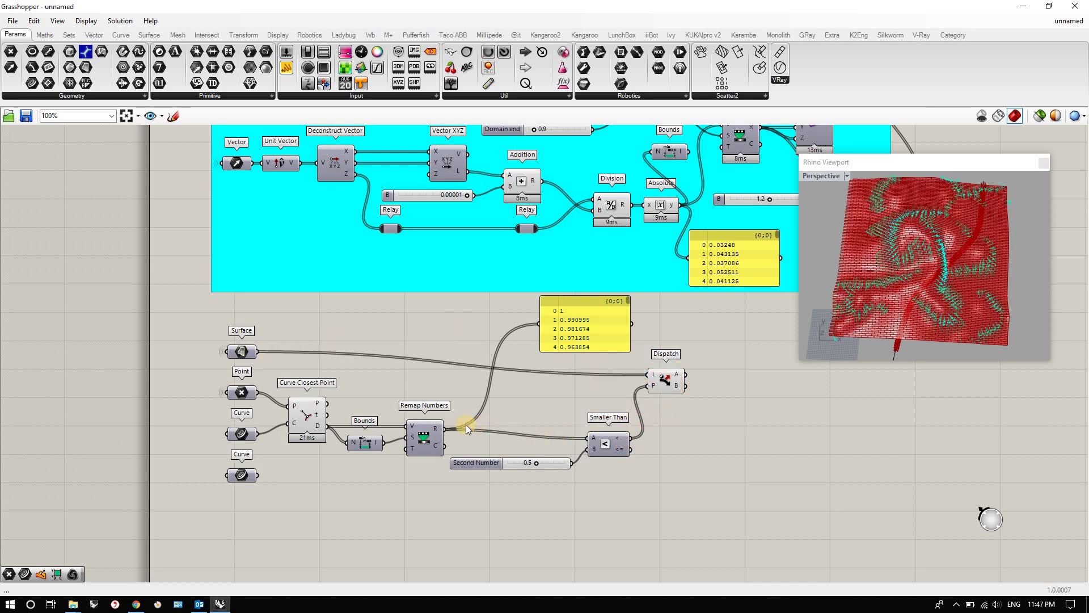
Add a Custom Preview component after Dispatch and connect Dispatch's A output to its geometry input.
{"action": "scroll", "coordinate": [473, 426], "scroll_direction": "down", "scroll_amount": 1}
{"action": "scroll", "coordinate": [446, 386], "scroll_direction": "down", "scroll_amount": 2}
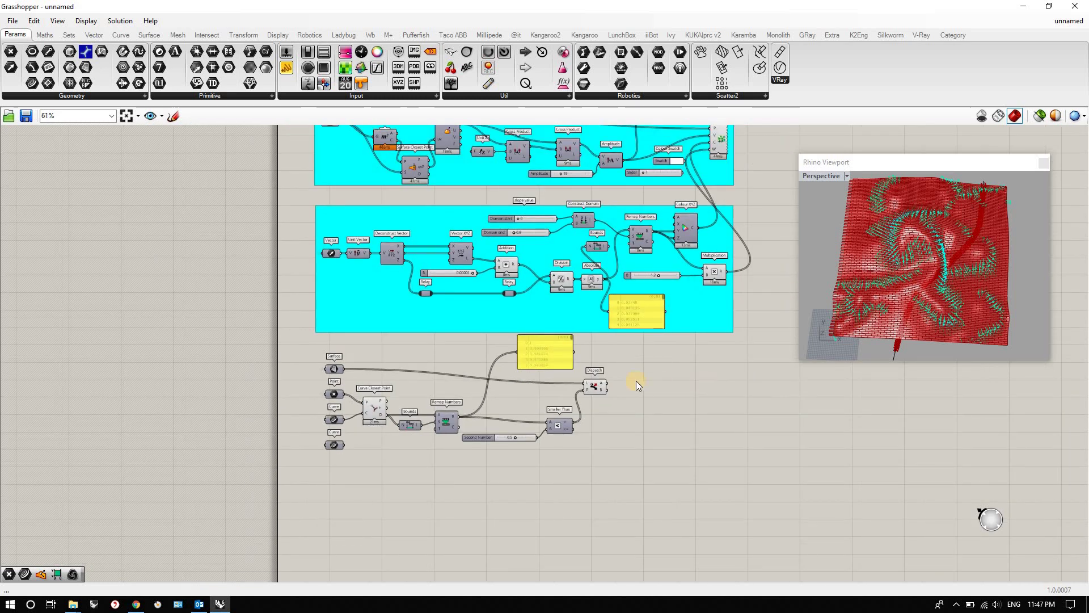
{"action": "scroll", "coordinate": [636, 380], "scroll_direction": "up", "scroll_amount": 2}
{"action": "double_click", "coordinate": [642, 366]}
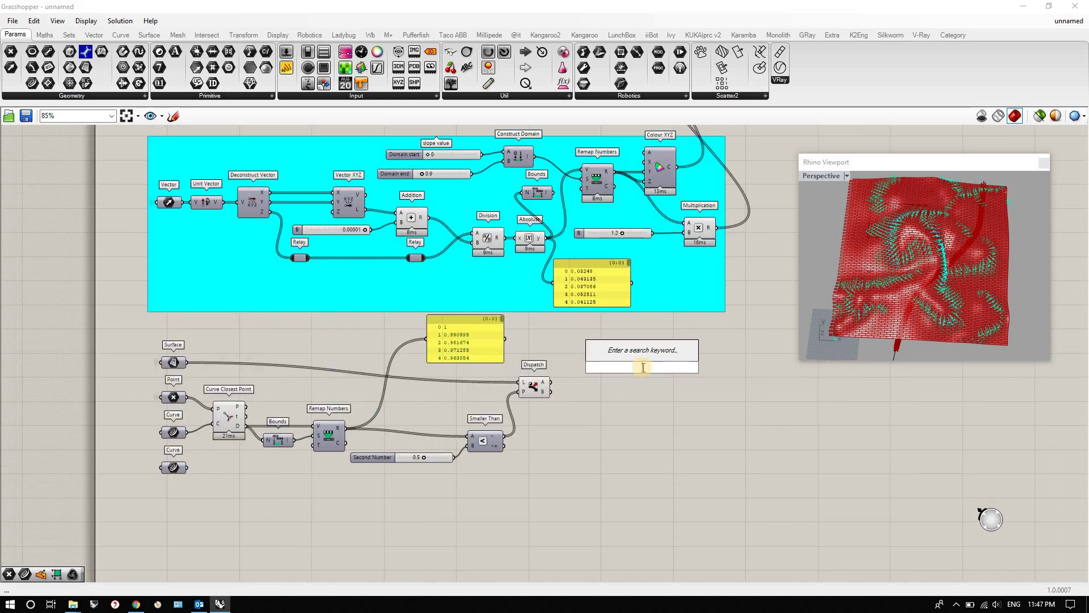
{"action": "type", "text": "custom"}
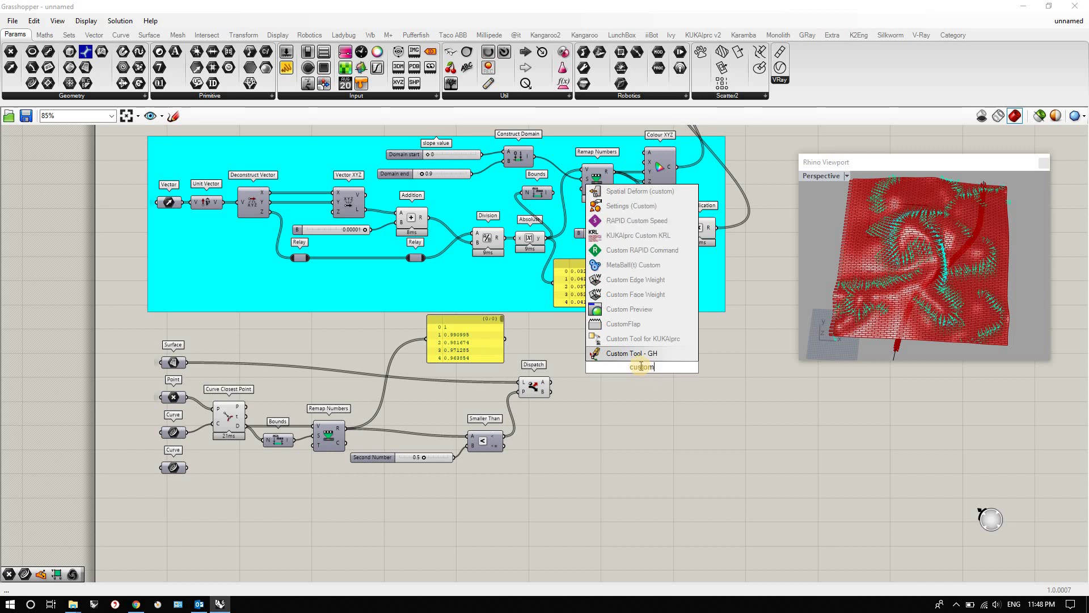
{"action": "left_click", "coordinate": [630, 309]}
{"action": "left_click_drag", "start_coordinate": [552, 385], "coordinate": [674, 366]}
{"action": "left_click", "coordinate": [650, 414]}
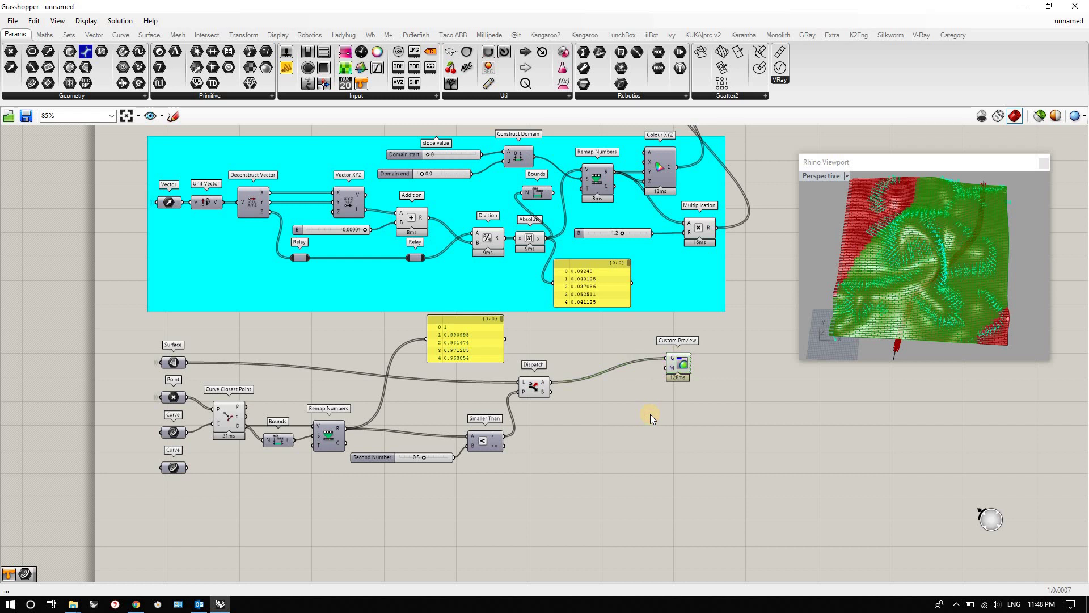
Duplicate the Custom Preview component below the original and feed its geometry input from Dispatch's B output instead.
{"action": "left_click", "coordinate": [688, 366]}
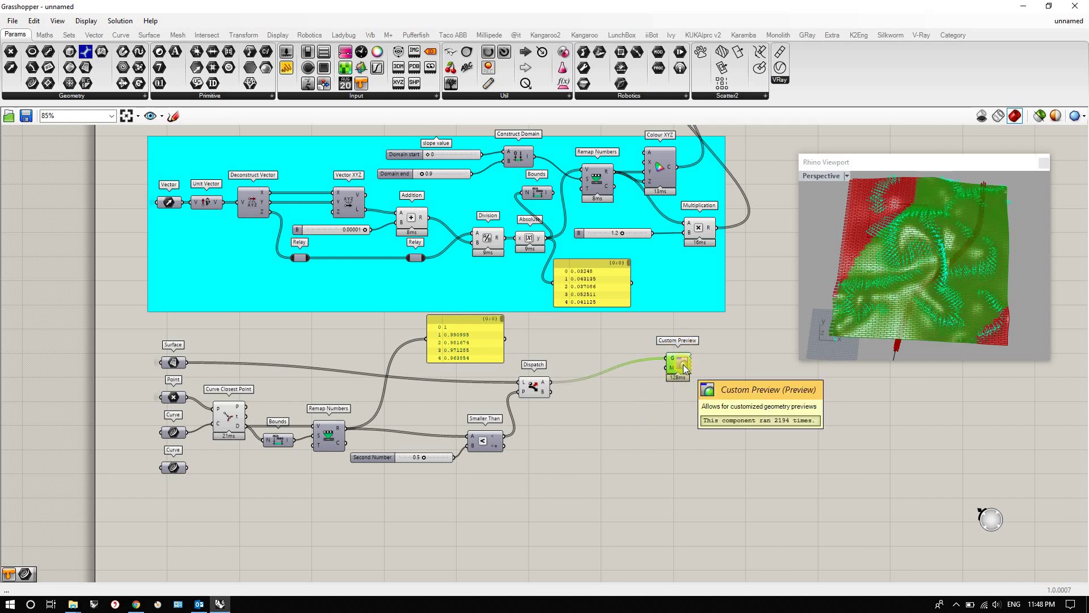
{"action": "left_click_drag", "start_coordinate": [677, 390], "coordinate": [676, 396], "text": "alt"}
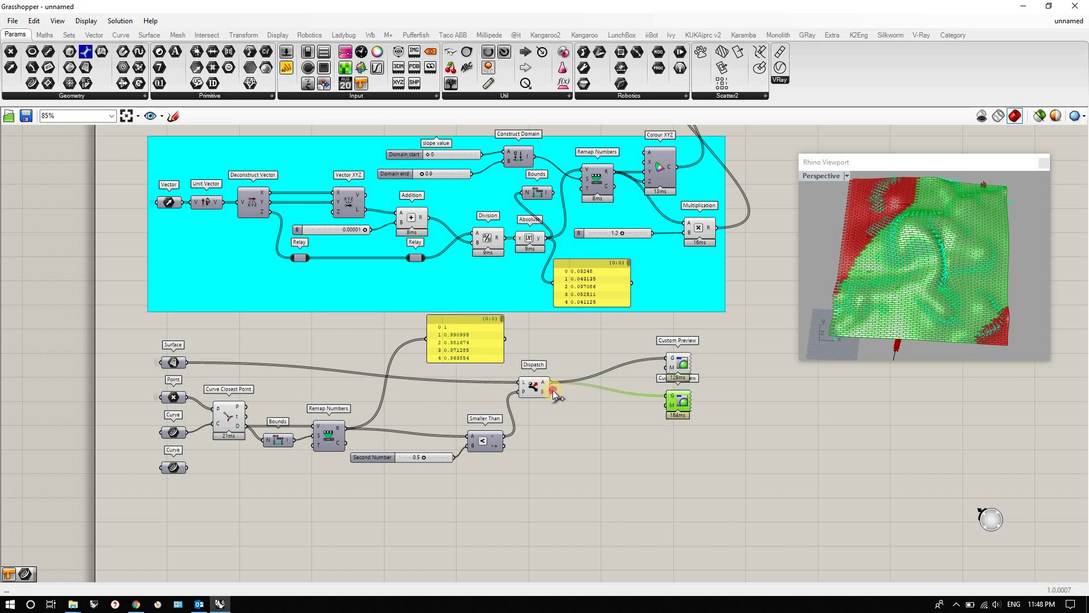
{"action": "left_click_drag", "start_coordinate": [552, 390], "coordinate": [685, 406]}
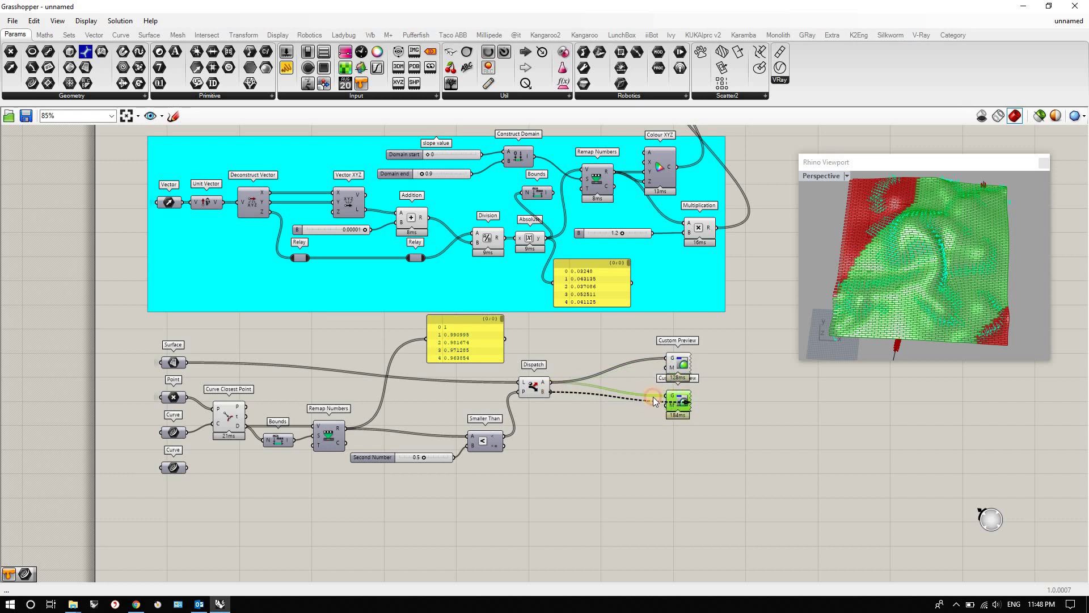
Try to take the existing Colour Swatch out of the Runoff Analysis group.
{"action": "double_click", "coordinate": [624, 384]}
{"action": "scroll", "coordinate": [597, 425], "scroll_direction": "down", "scroll_amount": 3}
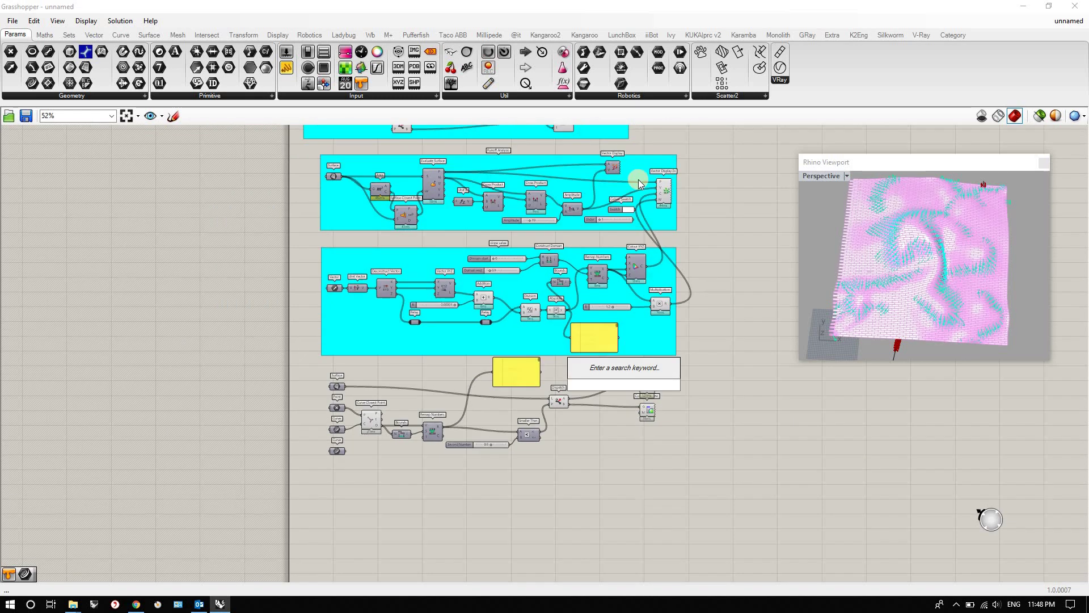
{"action": "left_click_drag", "start_coordinate": [617, 210], "coordinate": [639, 234]}
{"action": "right_click", "coordinate": [661, 301]}
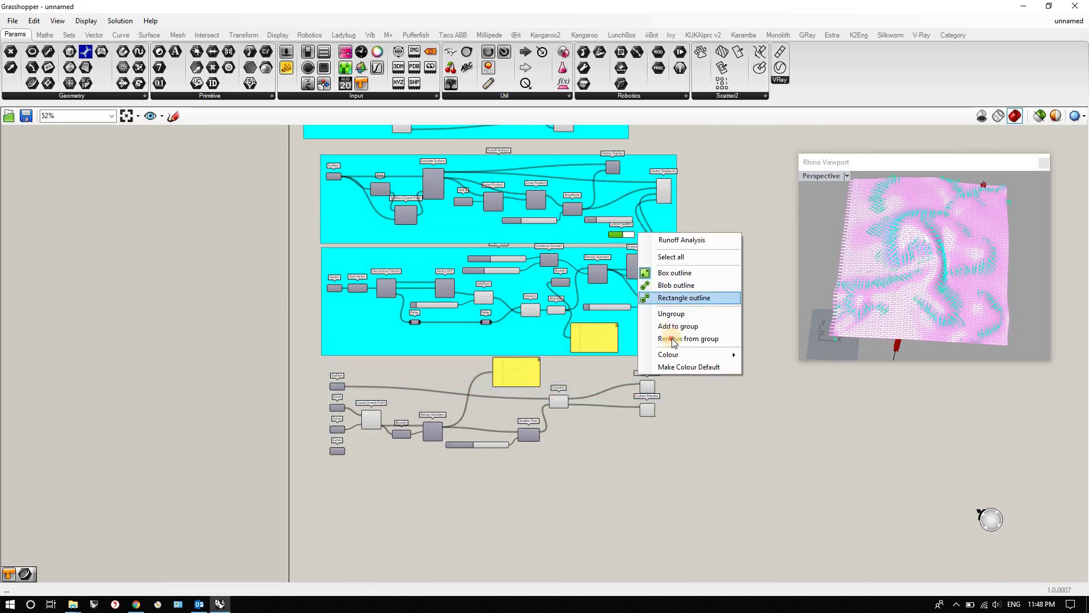
{"action": "left_click", "coordinate": [617, 234]}
{"action": "left_click", "coordinate": [603, 389]}
{"action": "key", "text": "ctrl+z"}
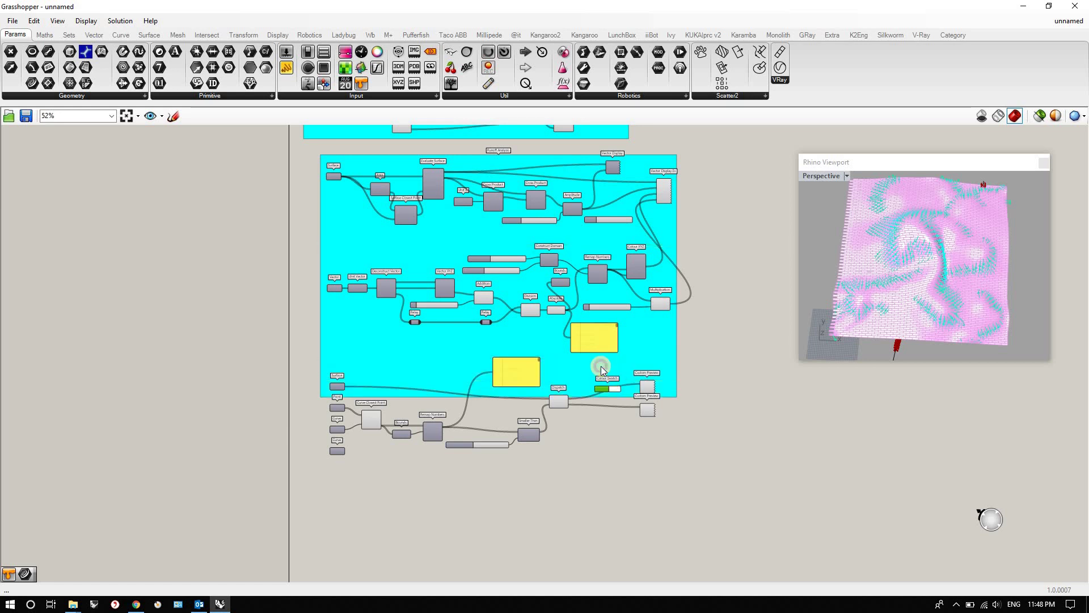
{"action": "right_click", "coordinate": [639, 348]}
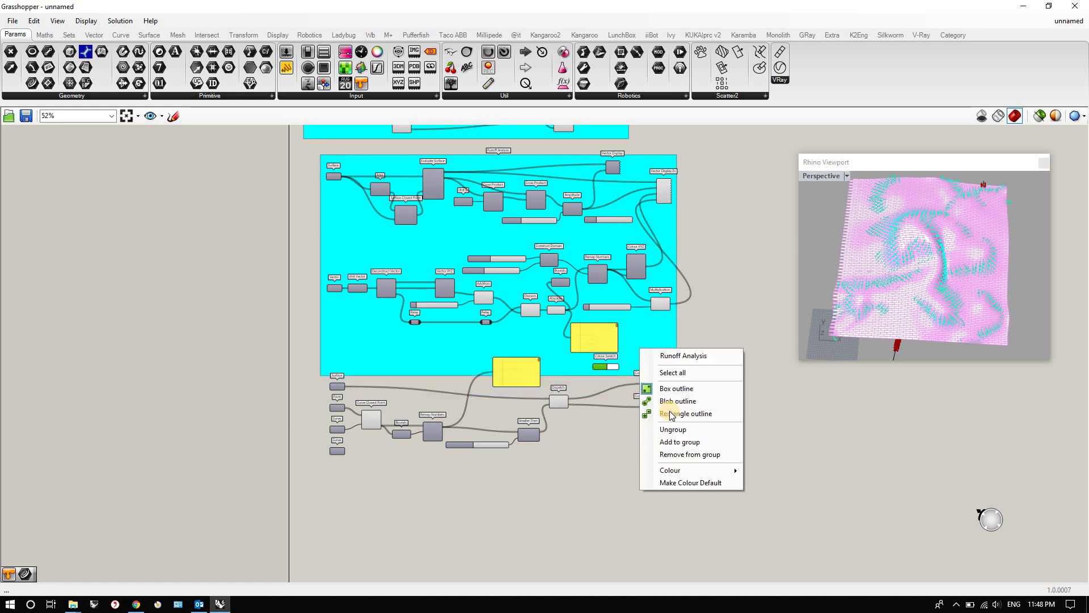
{"action": "left_click", "coordinate": [674, 455]}
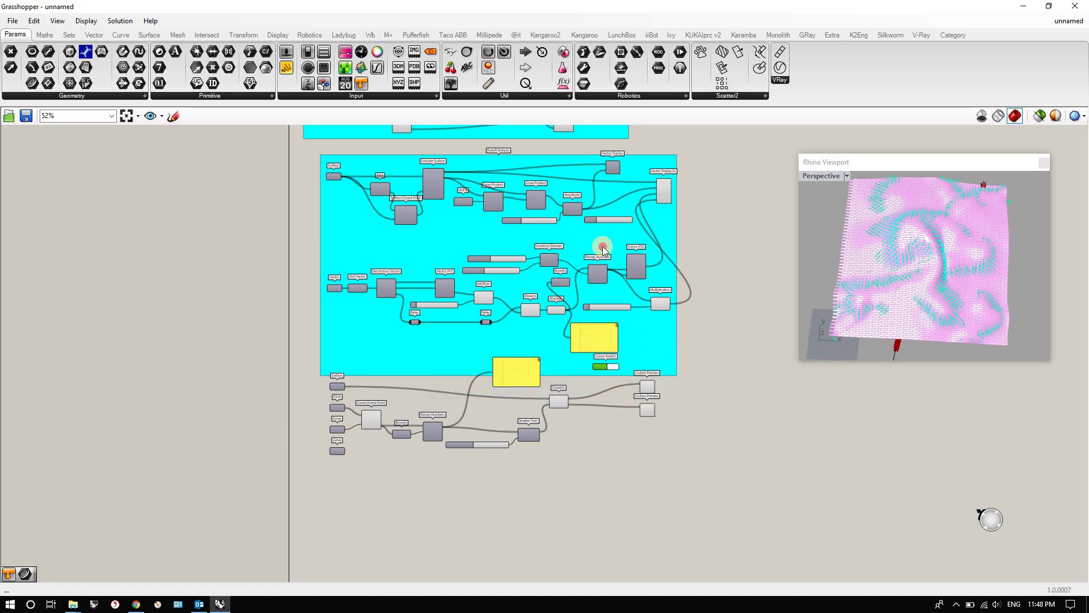
{"action": "left_click_drag", "start_coordinate": [602, 247], "coordinate": [603, 231]}
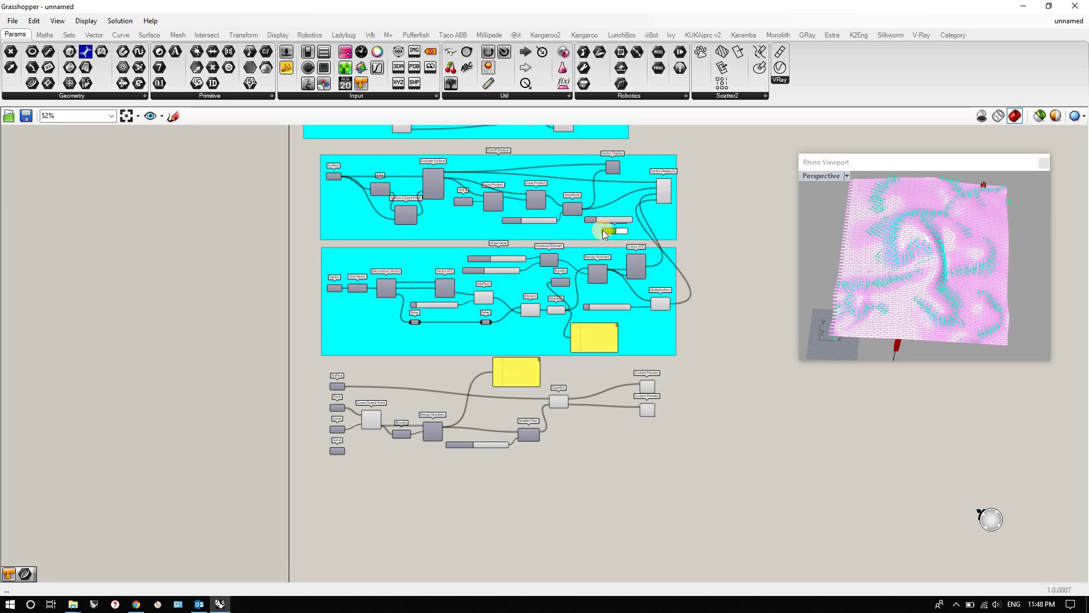
Copy the group's Colour Swatch next to the upper Custom Preview and connect it to that component's material input.
{"action": "left_click_drag", "start_coordinate": [613, 231], "coordinate": [593, 379], "text": "alt"}
{"action": "scroll", "coordinate": [618, 401], "scroll_direction": "up", "scroll_amount": 5}
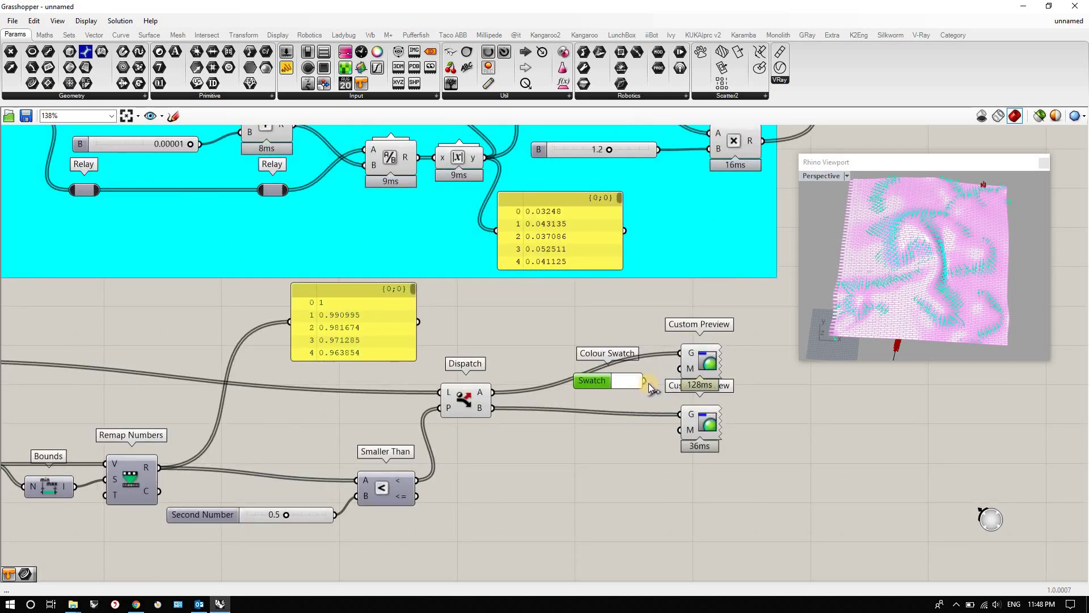
{"action": "left_click_drag", "start_coordinate": [662, 368], "coordinate": [677, 369]}
Duplicate the new Colour Swatch and connect the copy to the lower Custom Preview's material input.
{"action": "left_click", "coordinate": [620, 445]}
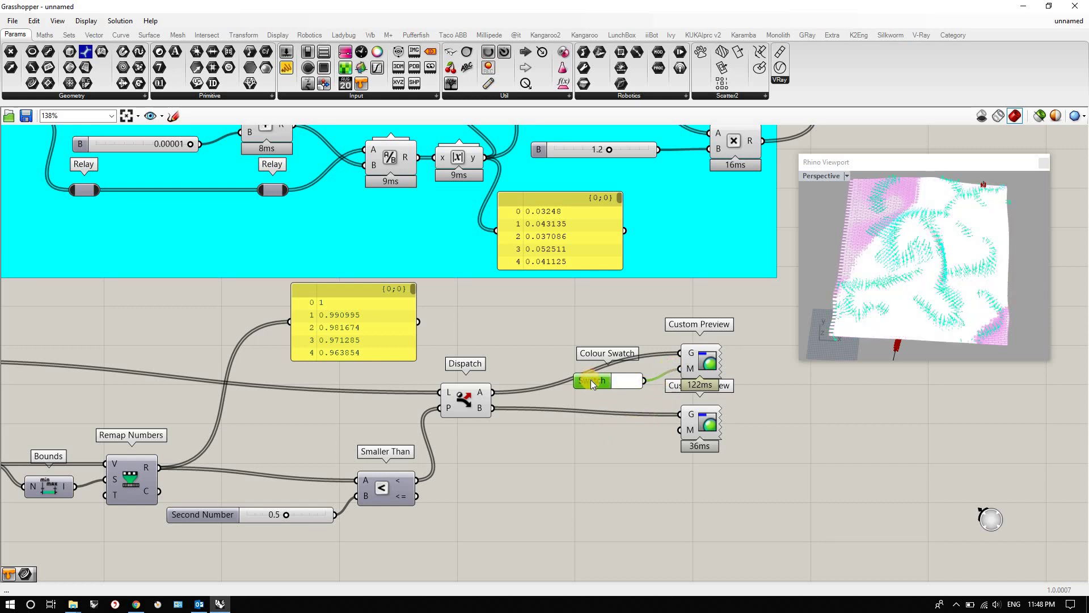
{"action": "key", "text": "ctrl+c"}
{"action": "key", "text": "ctrl+v"}
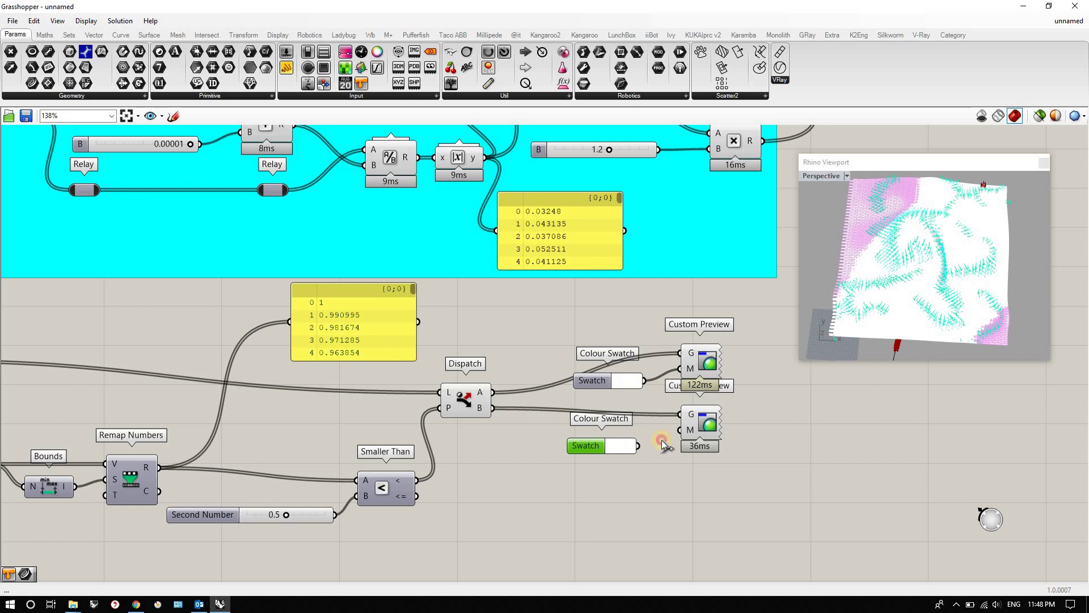
{"action": "left_click_drag", "start_coordinate": [661, 443], "coordinate": [680, 429]}
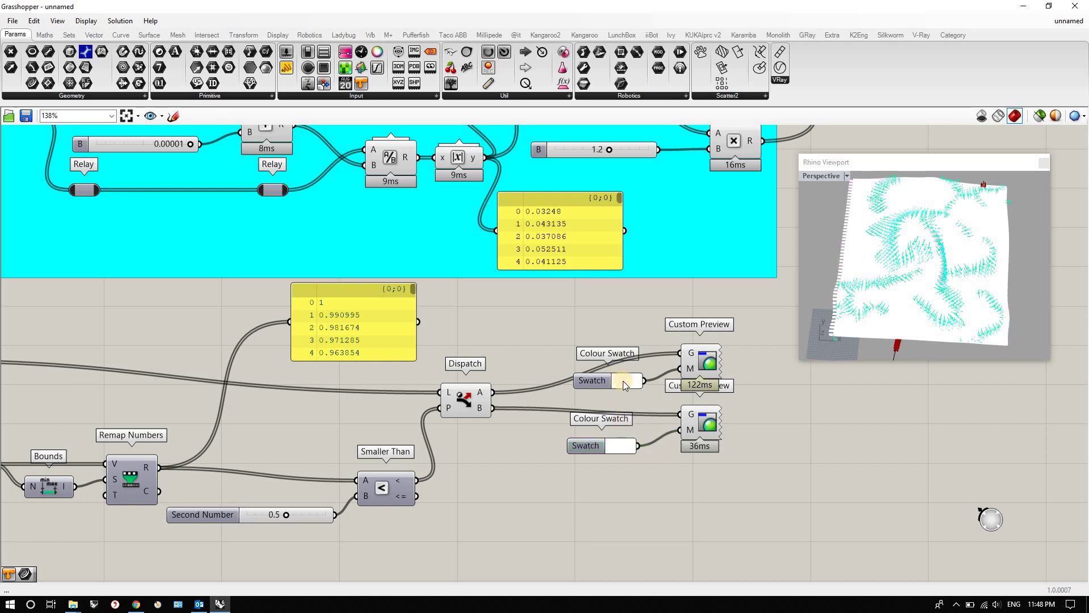
Set the upper Custom Preview's Colour Swatch to mid grey with hue 0, saturation 0 and value 50.
{"action": "left_click", "coordinate": [624, 385]}
{"action": "mouse_move", "coordinate": [717, 449]}
{"action": "left_mouse_down"}
{"action": "mouse_move", "coordinate": [718, 471]}
{"action": "mouse_move", "coordinate": [719, 458]}
{"action": "left_mouse_up"}
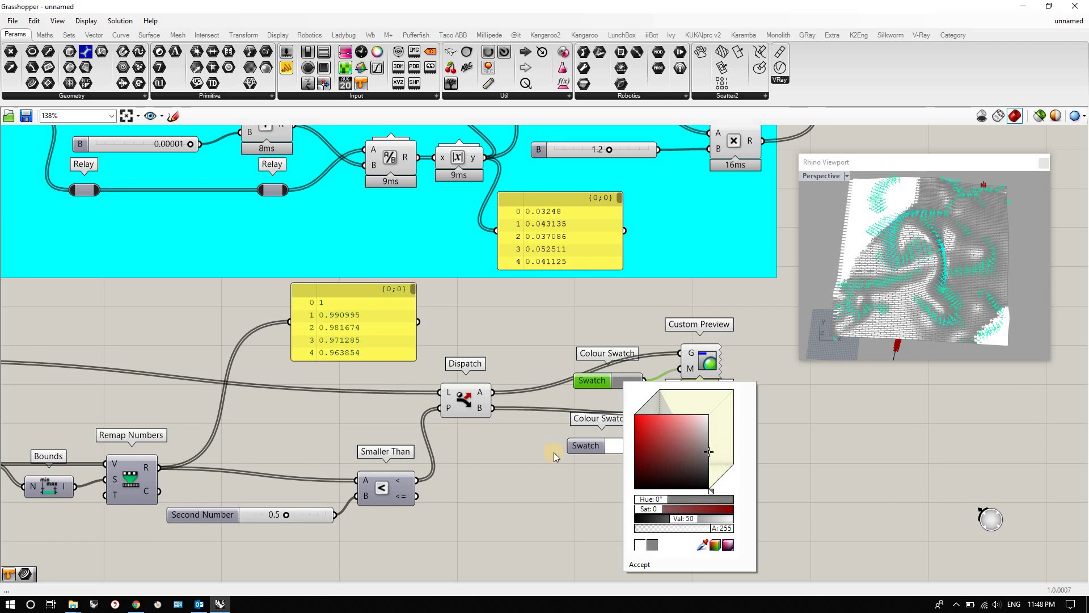
{"action": "left_click", "coordinate": [767, 437]}
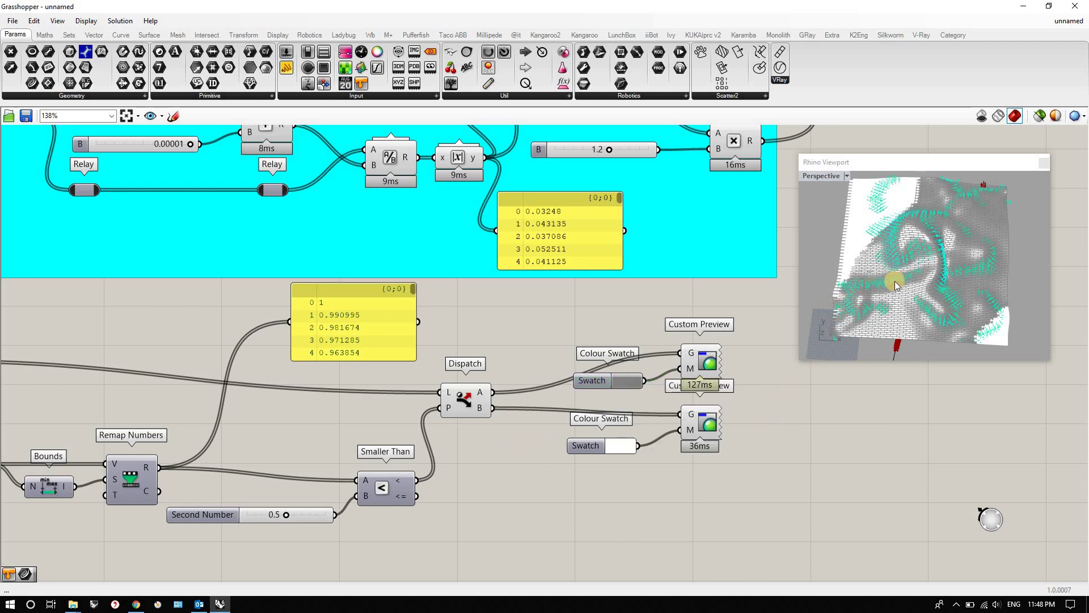
Set the Second Number slider feeding Smaller Than to 0.2 and inspect the grey brick band in the Rhino viewport.
{"action": "scroll", "coordinate": [895, 279], "scroll_direction": "up", "scroll_amount": 5}
{"action": "scroll", "coordinate": [901, 272], "scroll_direction": "down", "scroll_amount": 5}
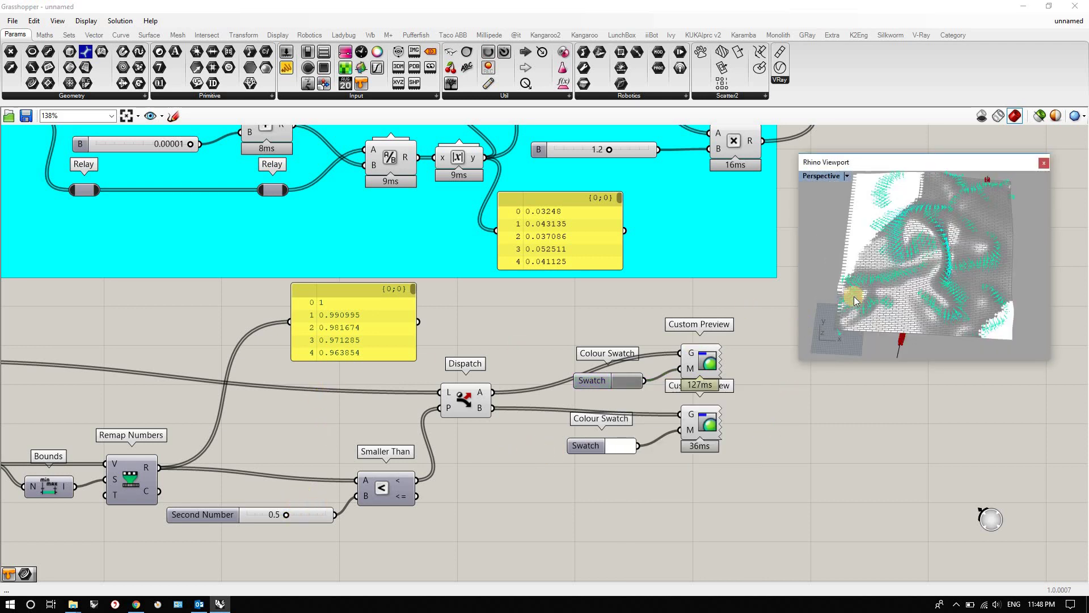
{"action": "right_click_drag", "start_coordinate": [855, 300], "coordinate": [940, 269]}
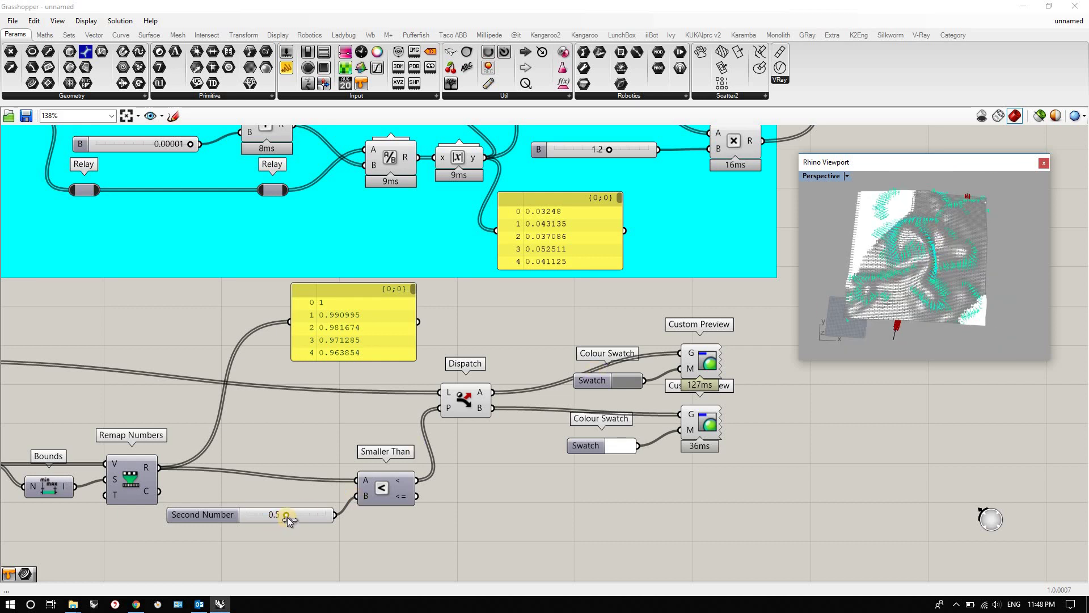
{"action": "left_click_drag", "start_coordinate": [286, 515], "coordinate": [262, 525]}
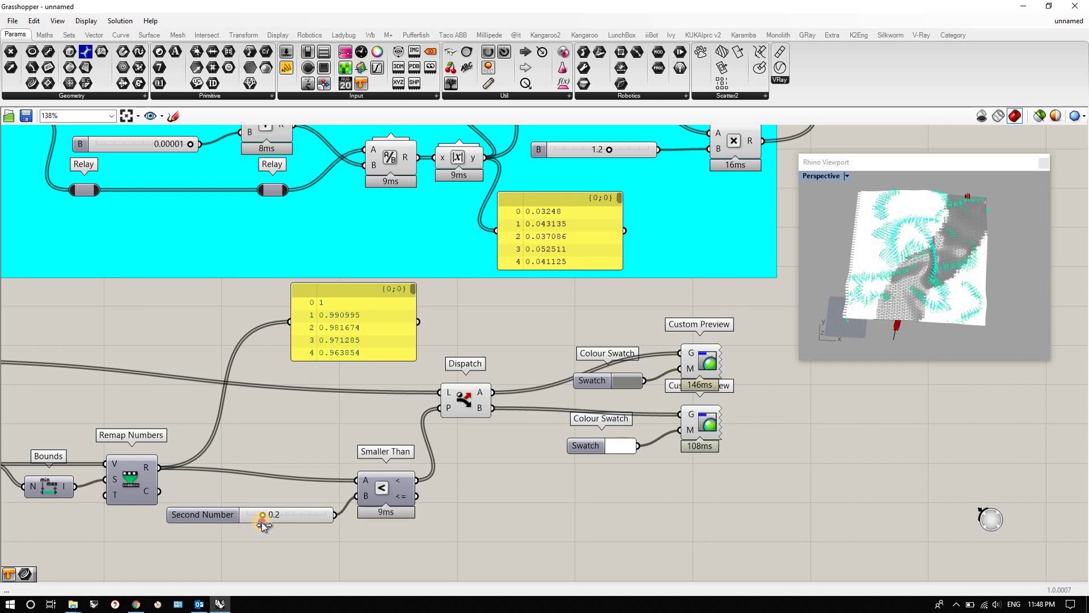
{"action": "right_click_drag", "start_coordinate": [964, 190], "coordinate": [925, 301]}
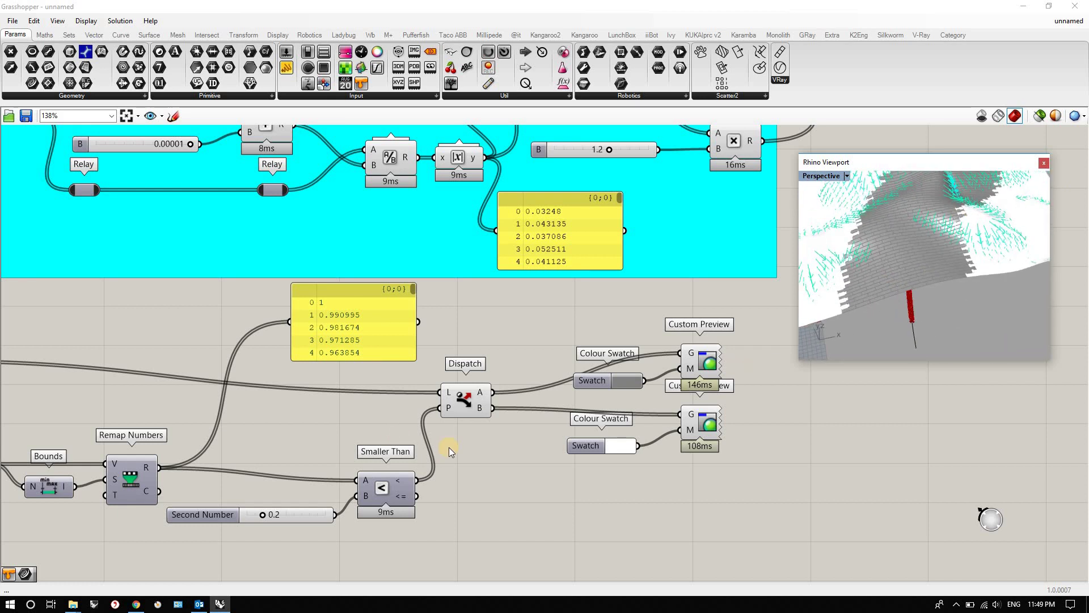
Rewire the panel to the Bounds output to read the distance domain.
{"action": "scroll", "coordinate": [533, 416], "scroll_direction": "down", "scroll_amount": 2}
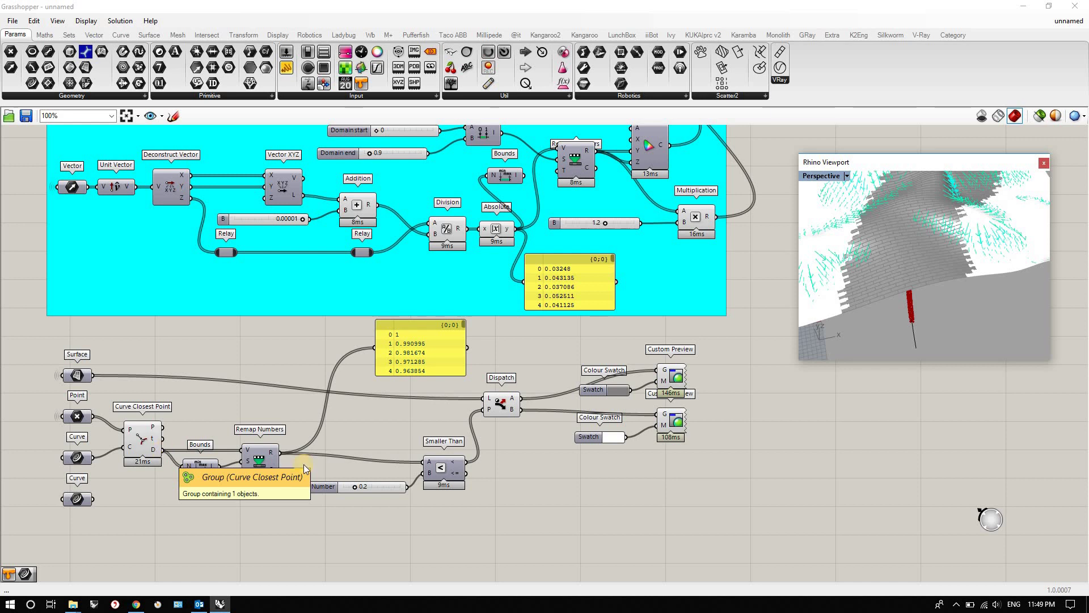
{"action": "left_click_drag", "start_coordinate": [217, 456], "coordinate": [373, 345]}
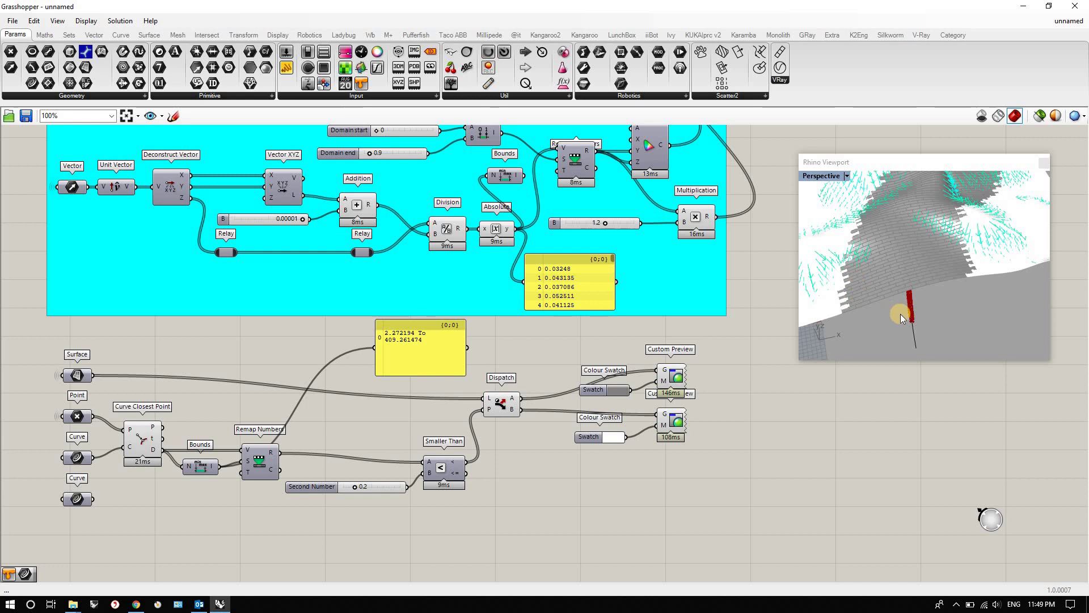
Switch Curve Closest Point's C input to the lower Curve parameter and examine the resulting brick pattern in the Rhino viewport.
{"action": "scroll", "coordinate": [901, 314], "scroll_direction": "down", "scroll_amount": 8}
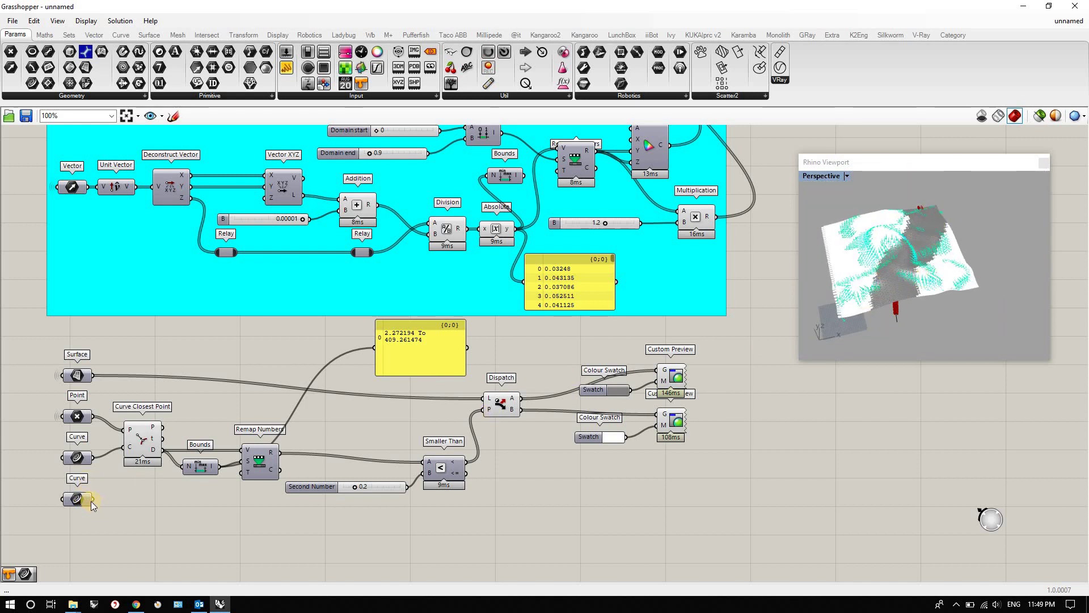
{"action": "left_click_drag", "start_coordinate": [93, 497], "coordinate": [119, 446]}
{"action": "right_click_drag", "start_coordinate": [910, 262], "coordinate": [887, 291]}
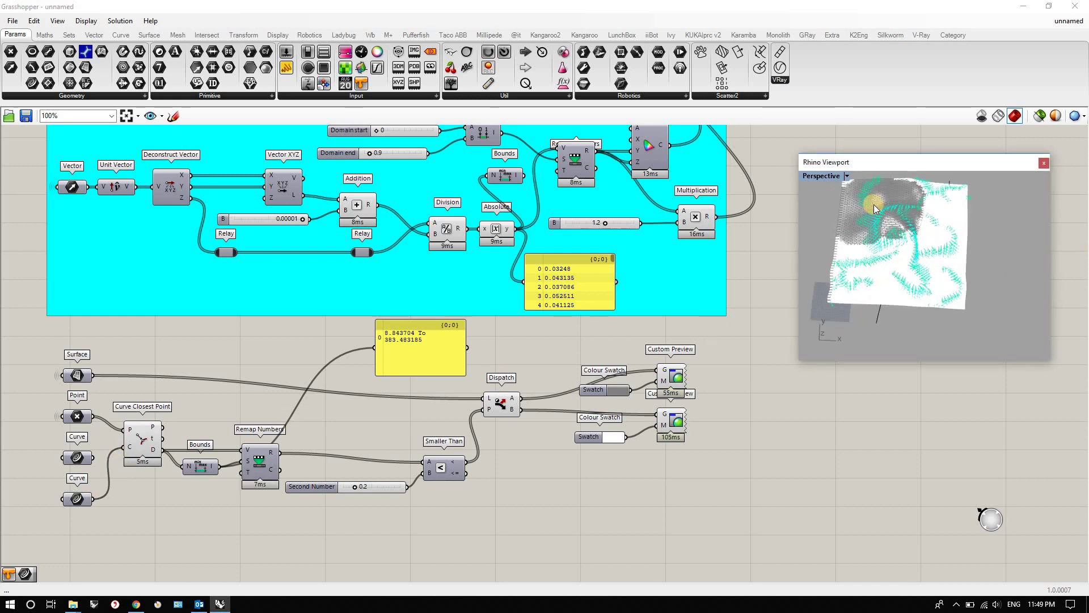
{"action": "scroll", "coordinate": [873, 203], "scroll_direction": "up", "scroll_amount": 10}
{"action": "right_click_drag", "start_coordinate": [1010, 326], "coordinate": [925, 309]}
{"action": "scroll", "coordinate": [926, 306], "scroll_direction": "down", "scroll_amount": 6}
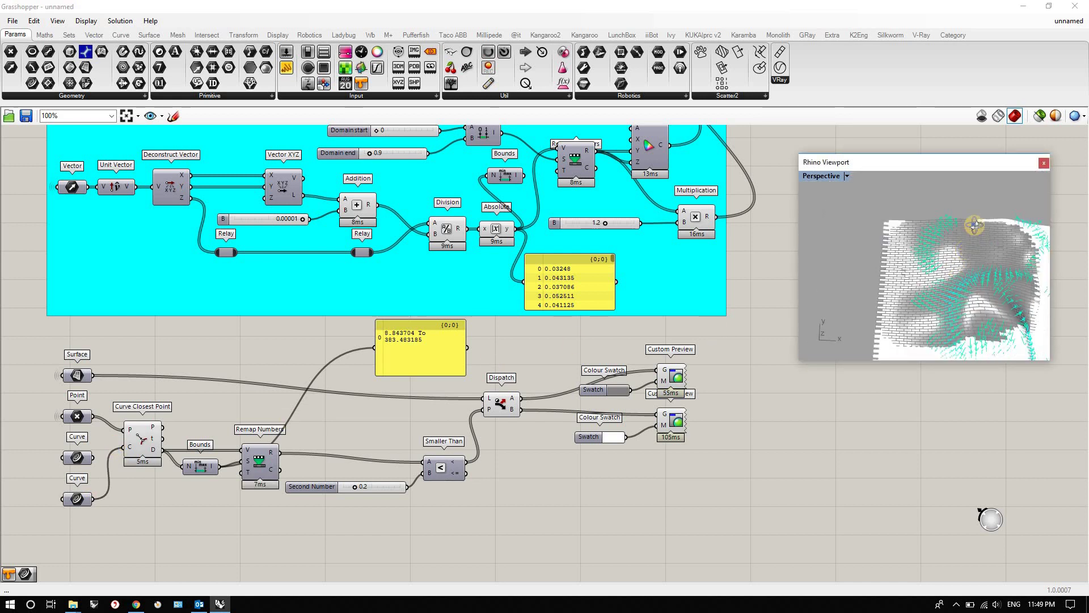
{"action": "right_click_drag", "start_coordinate": [973, 224], "coordinate": [990, 192]}
{"action": "right_click_drag", "start_coordinate": [1010, 352], "coordinate": [901, 274]}
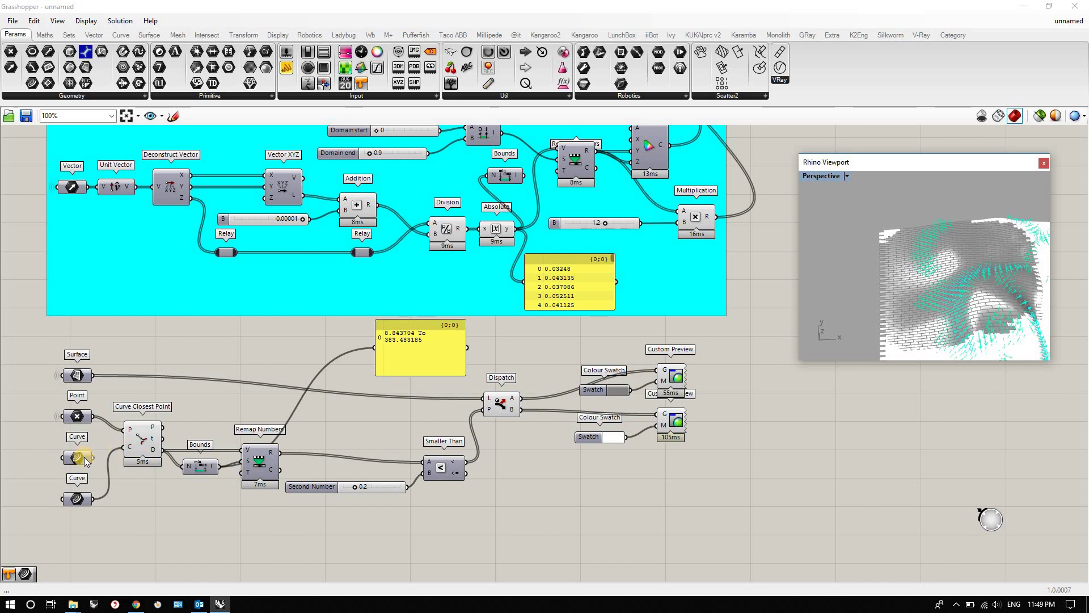
Reconnect the upper Curve parameter to Curve Closest Point's C input in place of the lower one.
{"action": "left_click_drag", "start_coordinate": [94, 457], "coordinate": [124, 447]}
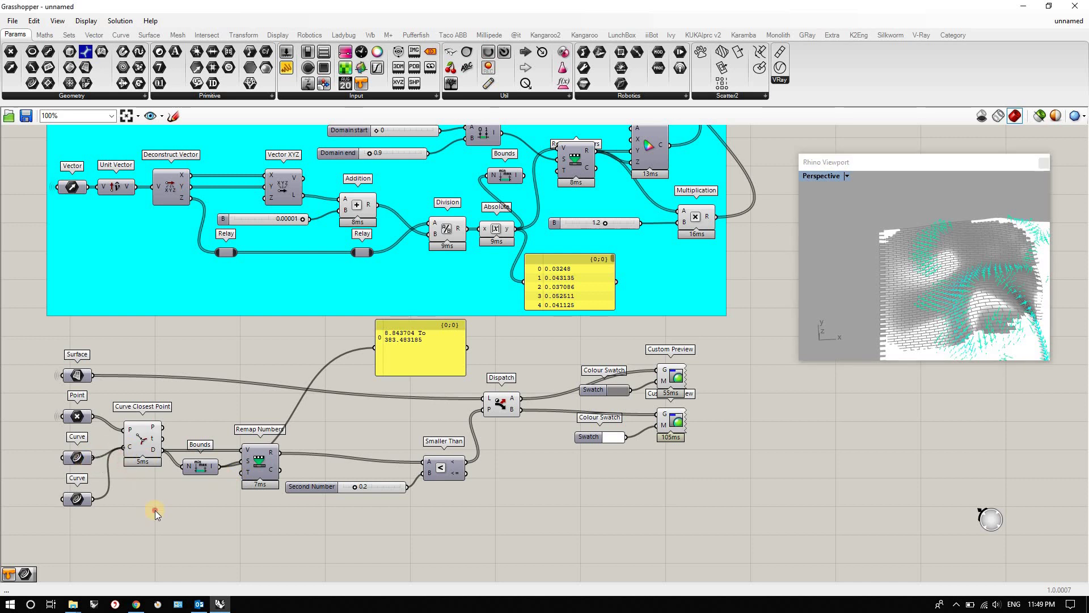
{"action": "scroll", "coordinate": [161, 370], "scroll_direction": "down", "scroll_amount": 3}
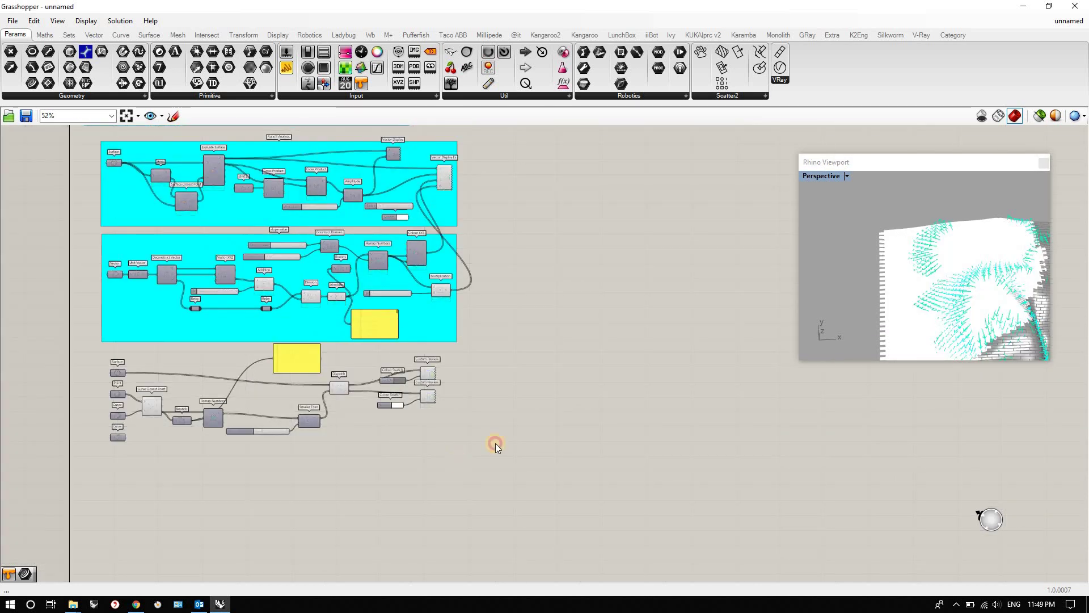
Delete the panel that displays the Bounds result above the curve-distance components.
{"action": "scroll", "coordinate": [629, 359], "scroll_direction": "down", "scroll_amount": 2}
{"action": "scroll", "coordinate": [445, 393], "scroll_direction": "up", "scroll_amount": 2}
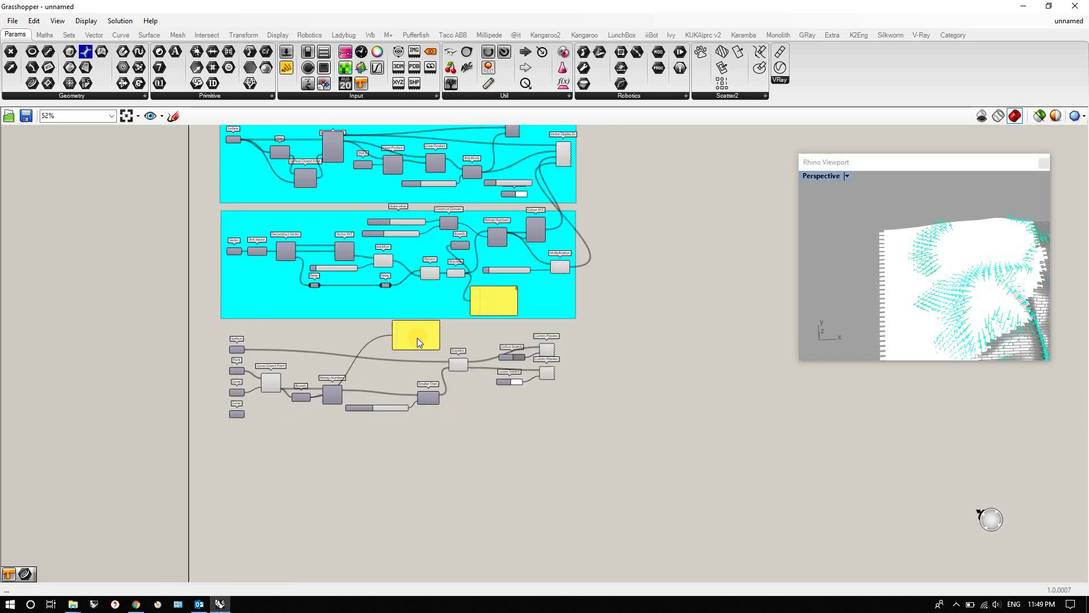
{"action": "left_click", "coordinate": [388, 340]}
{"action": "scroll", "coordinate": [387, 341], "scroll_direction": "up", "scroll_amount": 2}
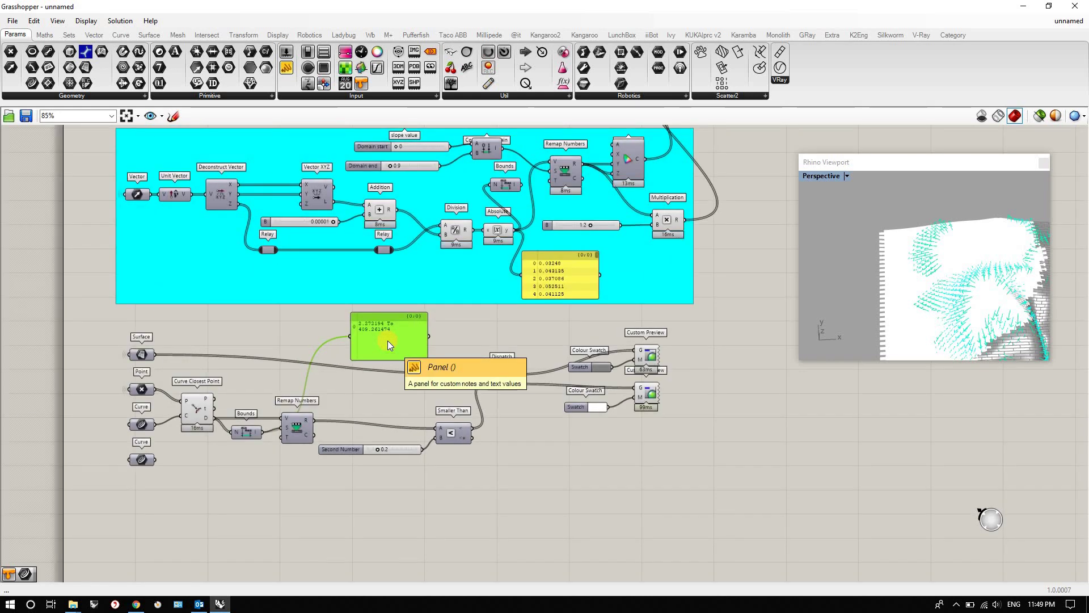
{"action": "scroll", "coordinate": [545, 326], "scroll_direction": "down", "scroll_amount": 1}
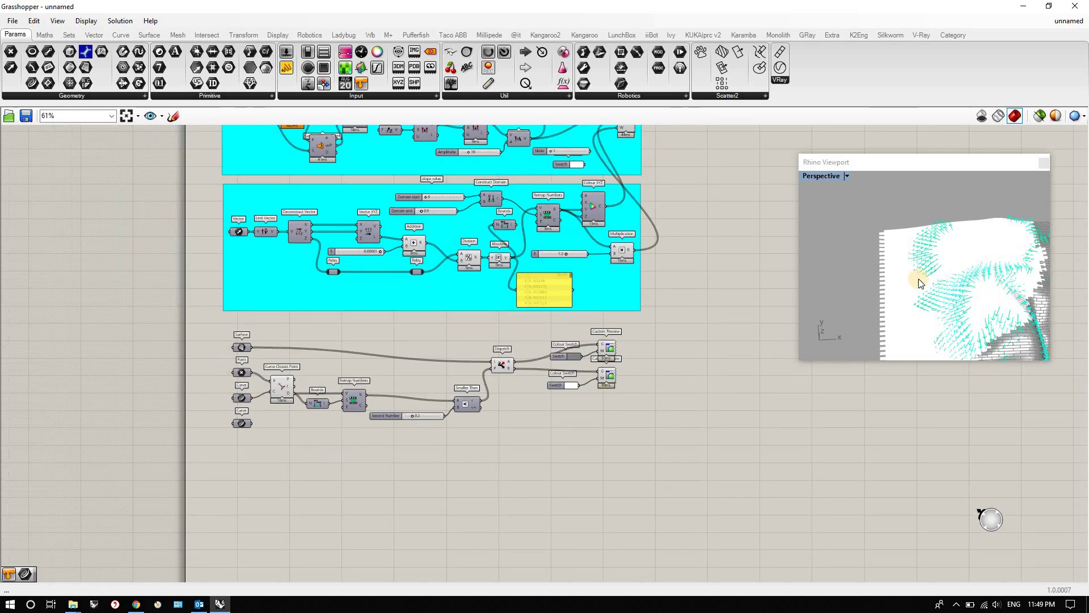
{"action": "scroll", "coordinate": [987, 317], "scroll_direction": "down", "scroll_amount": 3}
{"action": "scroll", "coordinate": [911, 325], "scroll_direction": "up", "scroll_amount": 2}
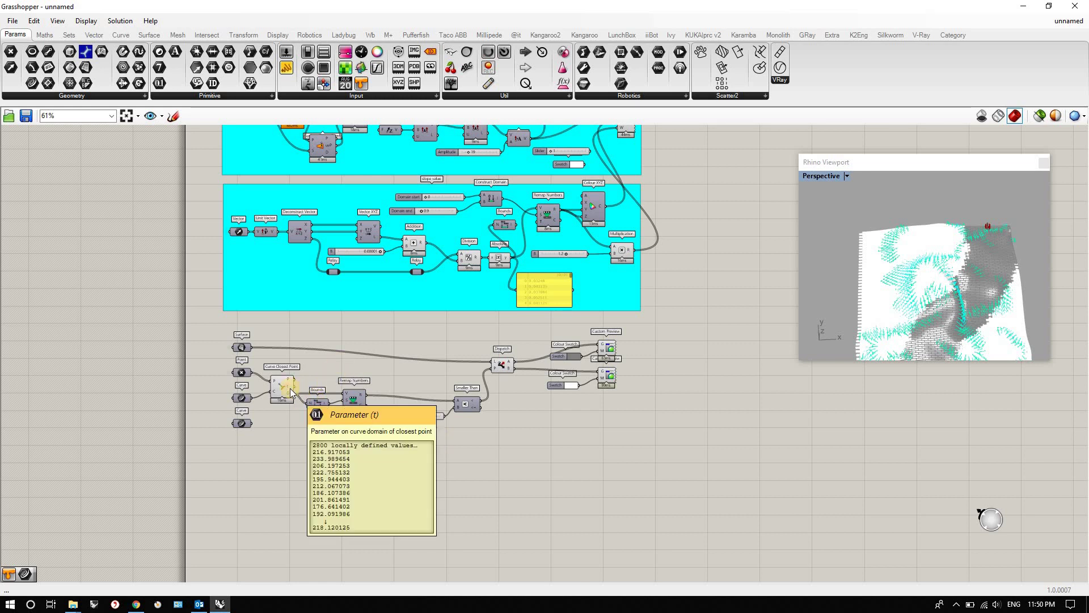
Add a List Length component below Bounds and feed it Curve Closest Point's D output.
{"action": "double_click", "coordinate": [305, 447]}
{"action": "type", "text": "len"}
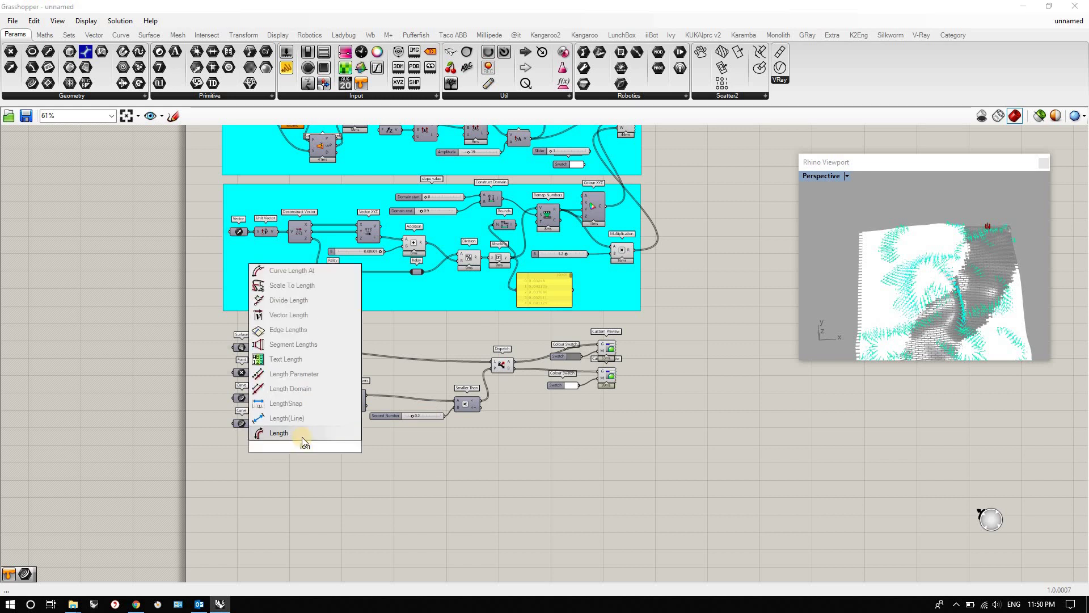
{"action": "type", "text": "gth"}
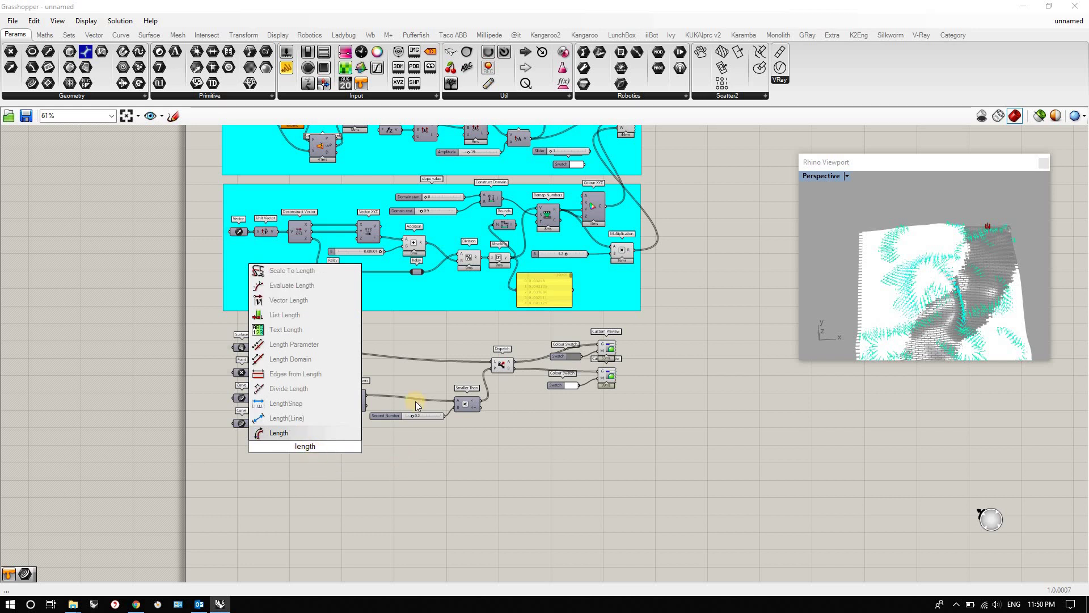
{"action": "left_click", "coordinate": [285, 315]}
{"action": "left_click_drag", "start_coordinate": [294, 393], "coordinate": [312, 447]}
{"action": "scroll", "coordinate": [312, 448], "scroll_direction": "up", "scroll_amount": 3}
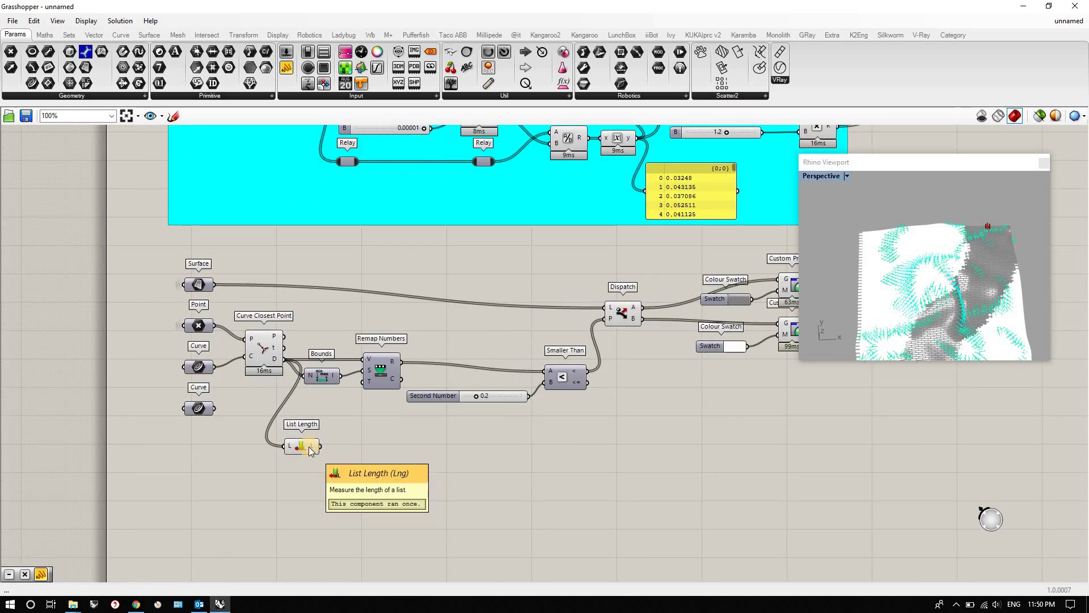
Add a Random component beside List Length and connect the list length to its N input.
{"action": "double_click", "coordinate": [414, 442]}
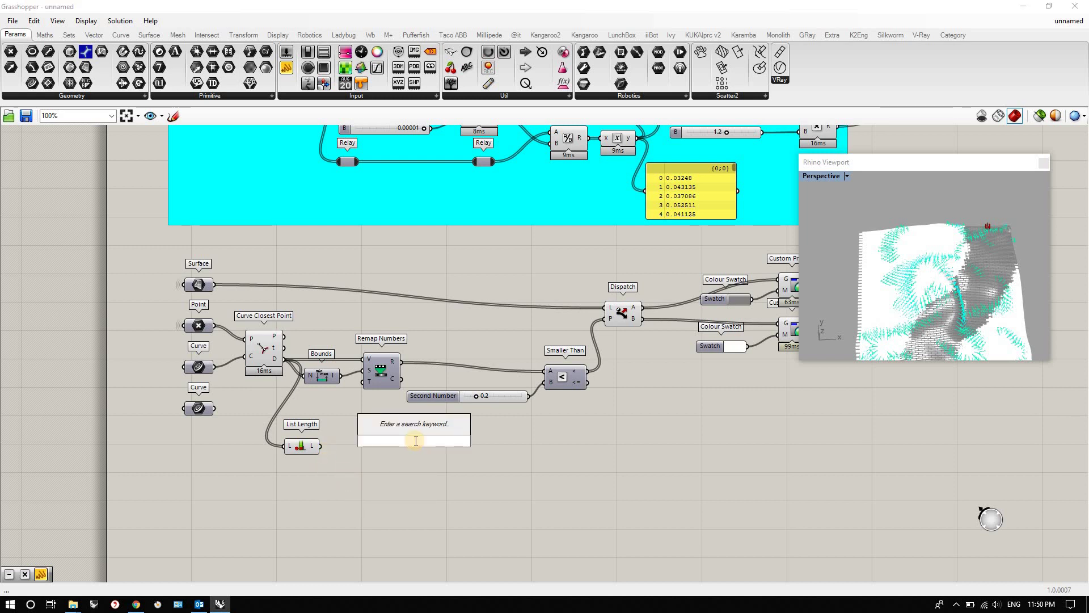
{"action": "type", "text": "random"}
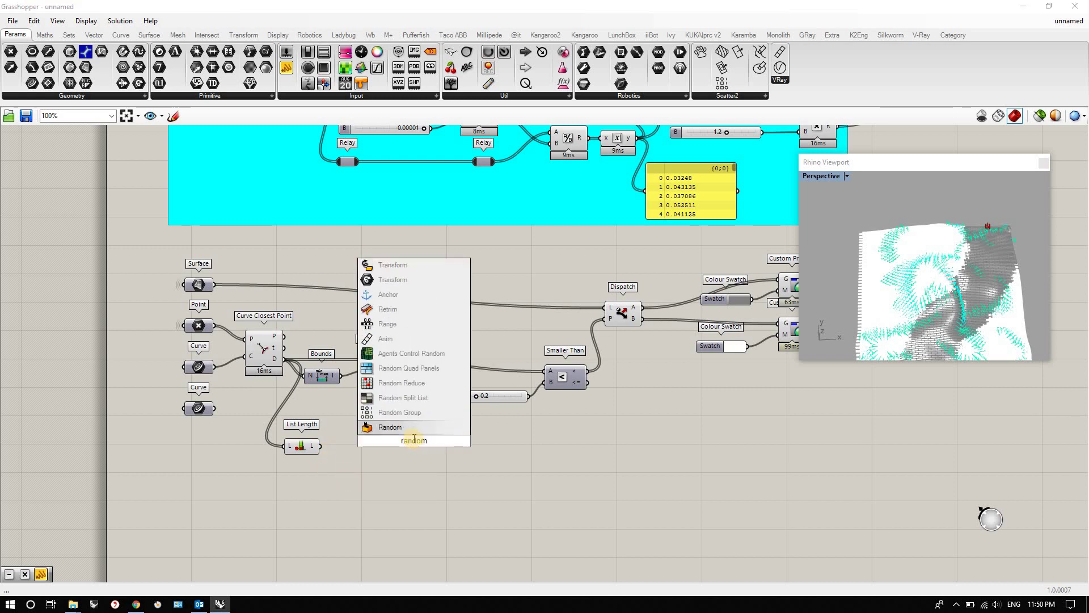
{"action": "left_click", "coordinate": [404, 428]}
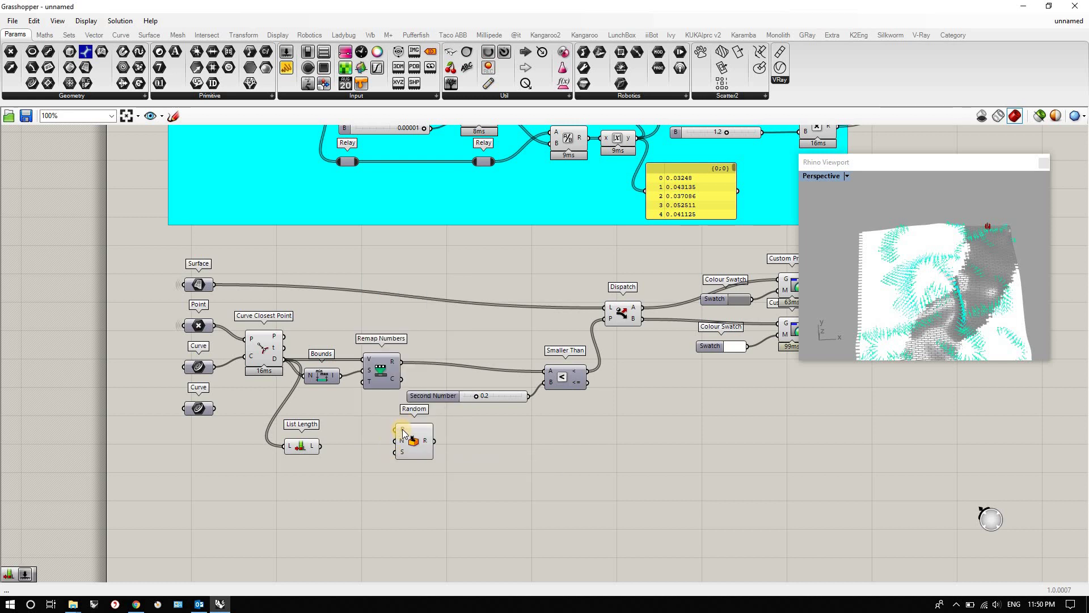
{"action": "mouse_move", "coordinate": [404, 432]}
{"action": "left_click_drag", "start_coordinate": [321, 446], "coordinate": [399, 453]}
{"action": "mouse_move", "coordinate": [427, 439]}
{"action": "left_click_drag", "start_coordinate": [410, 447], "coordinate": [356, 449]}
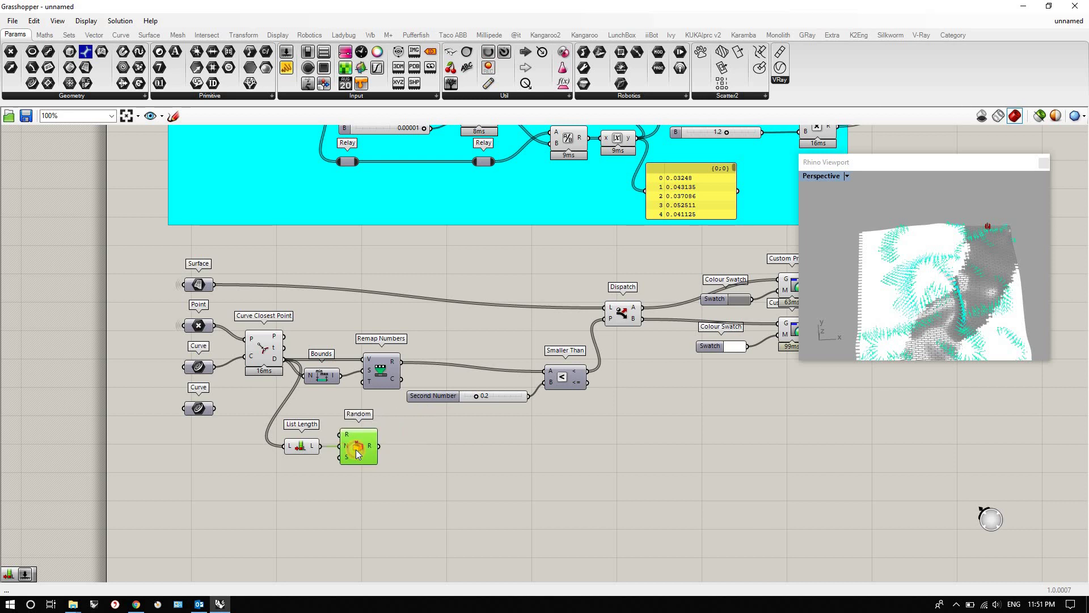
{"action": "left_click", "coordinate": [450, 489]}
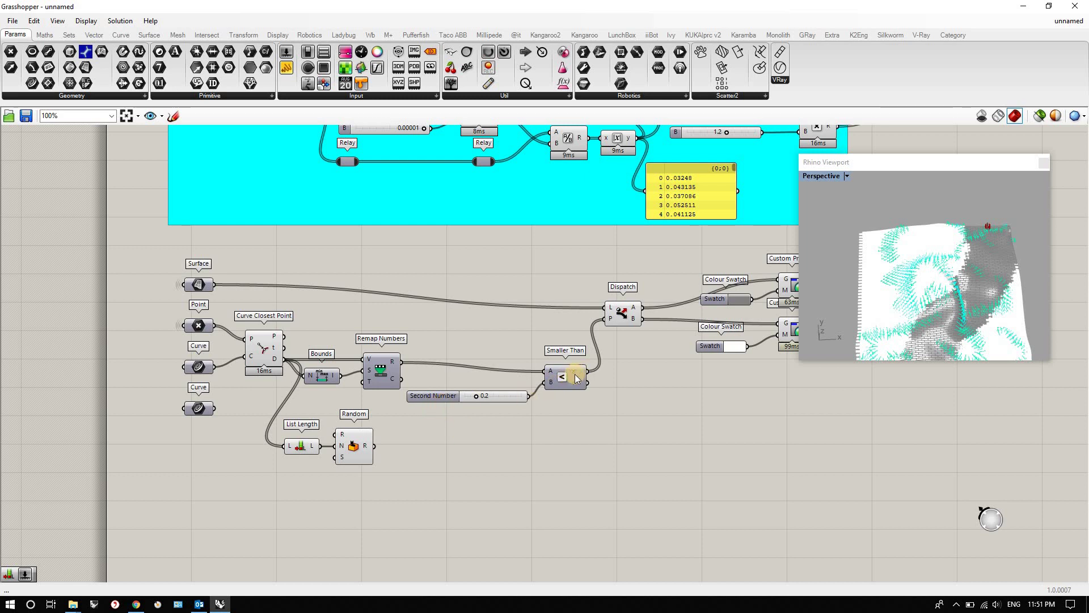
Add an Addition component that sums Remap Numbers' R output and Random's R output.
{"action": "double_click", "coordinate": [502, 445]}
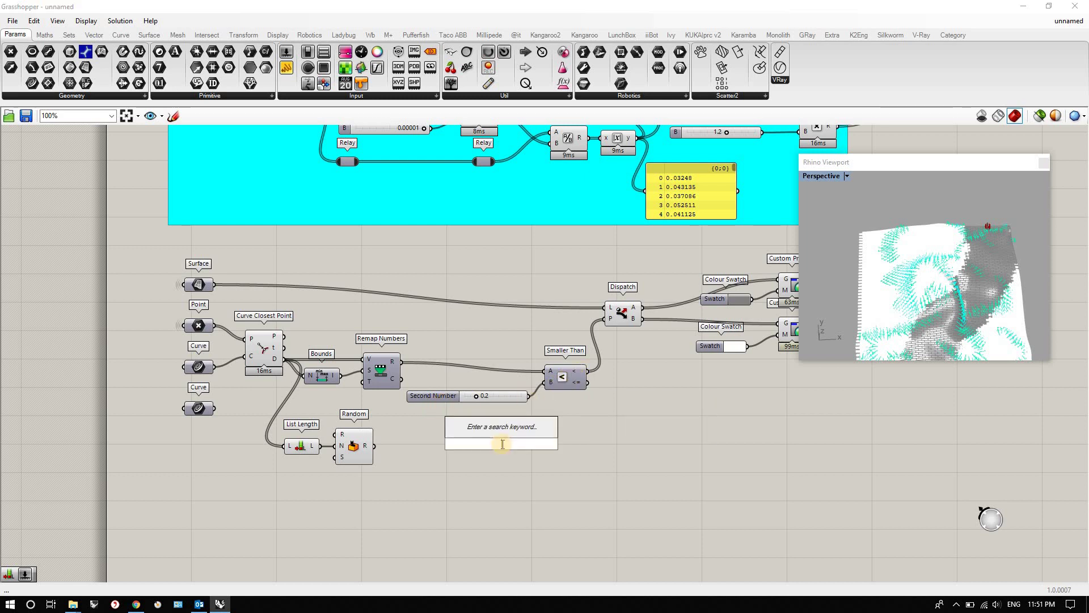
{"action": "type", "text": "addition"}
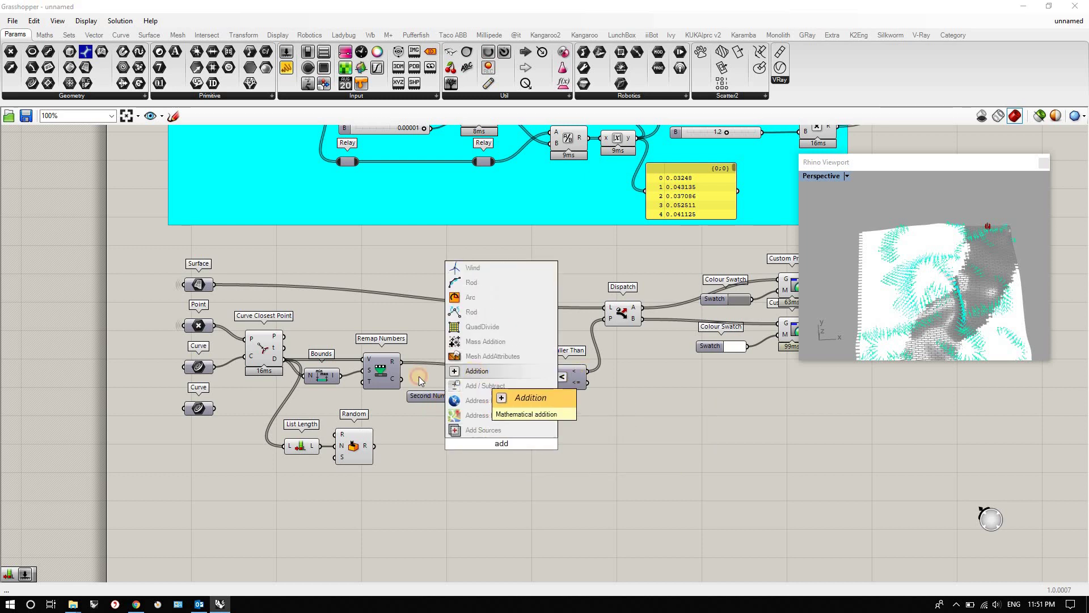
{"action": "key", "text": "Return"}
{"action": "left_click_drag", "start_coordinate": [398, 362], "coordinate": [484, 438]}
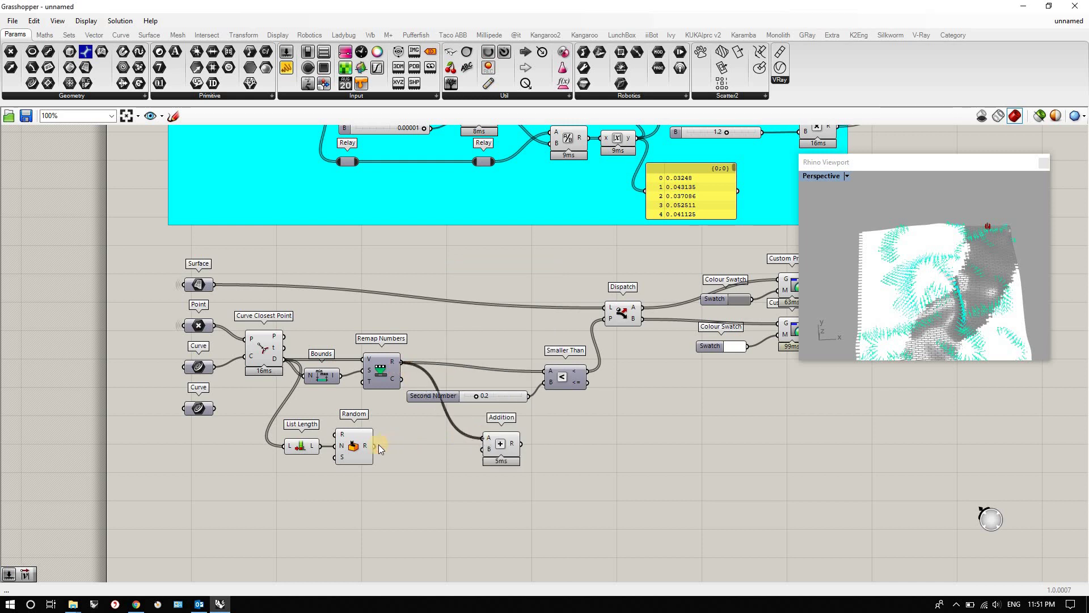
{"action": "left_click_drag", "start_coordinate": [373, 446], "coordinate": [433, 404]}
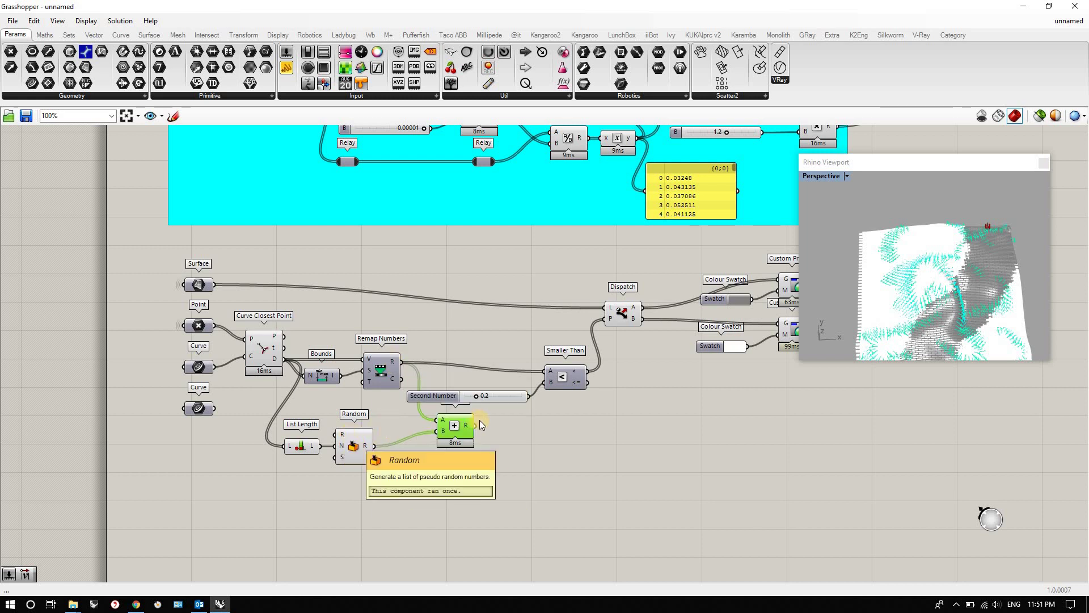
{"action": "mouse_move", "coordinate": [468, 430]}
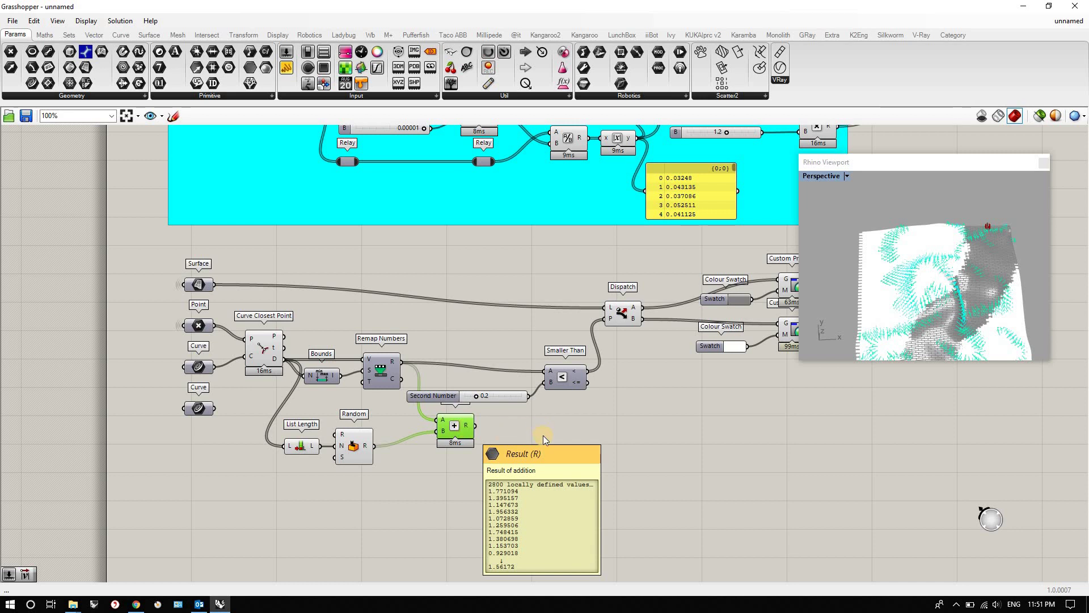
Feed the Addition result into Smaller Than's A input and examine the resulting brick pattern in the Rhino viewport.
{"action": "left_click_drag", "start_coordinate": [476, 426], "coordinate": [546, 372]}
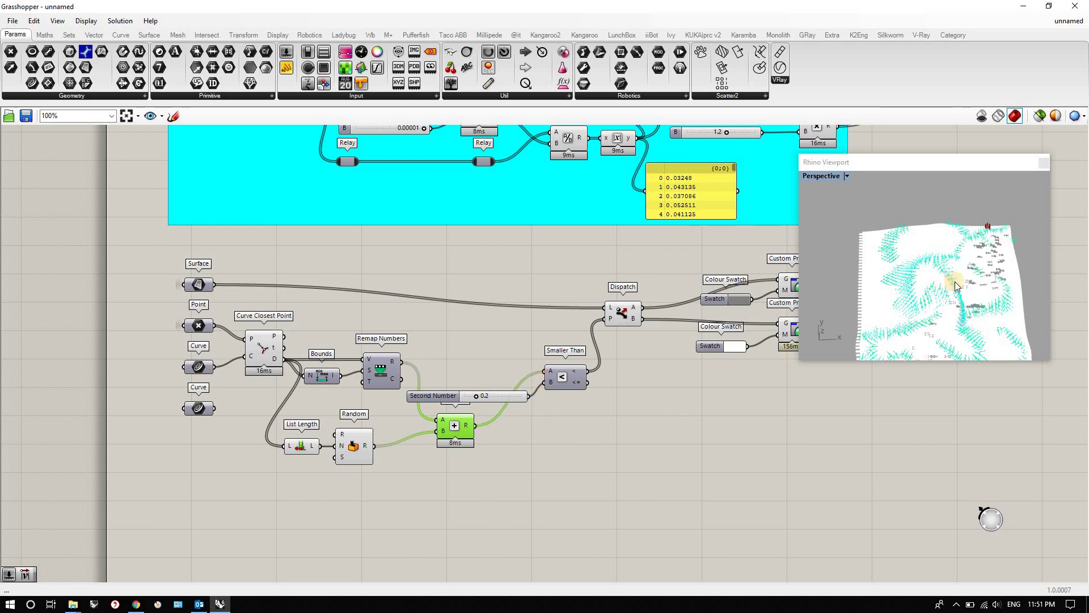
{"action": "left_click", "coordinate": [578, 442]}
{"action": "left_click", "coordinate": [931, 287]}
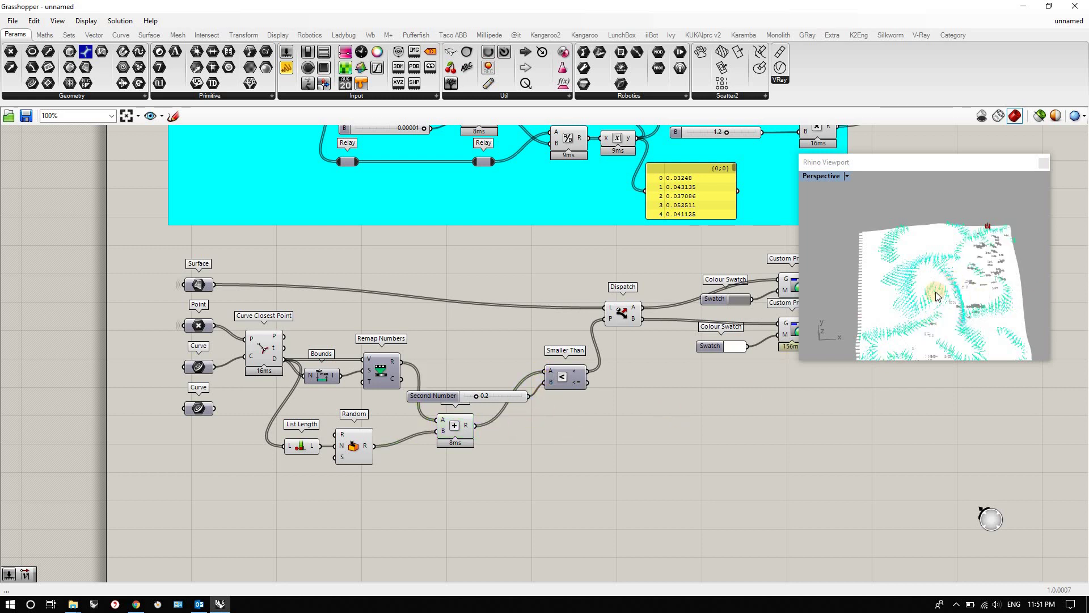
{"action": "scroll", "coordinate": [942, 278], "scroll_direction": "up", "scroll_amount": 5}
{"action": "scroll", "coordinate": [955, 261], "scroll_direction": "down", "scroll_amount": 6}
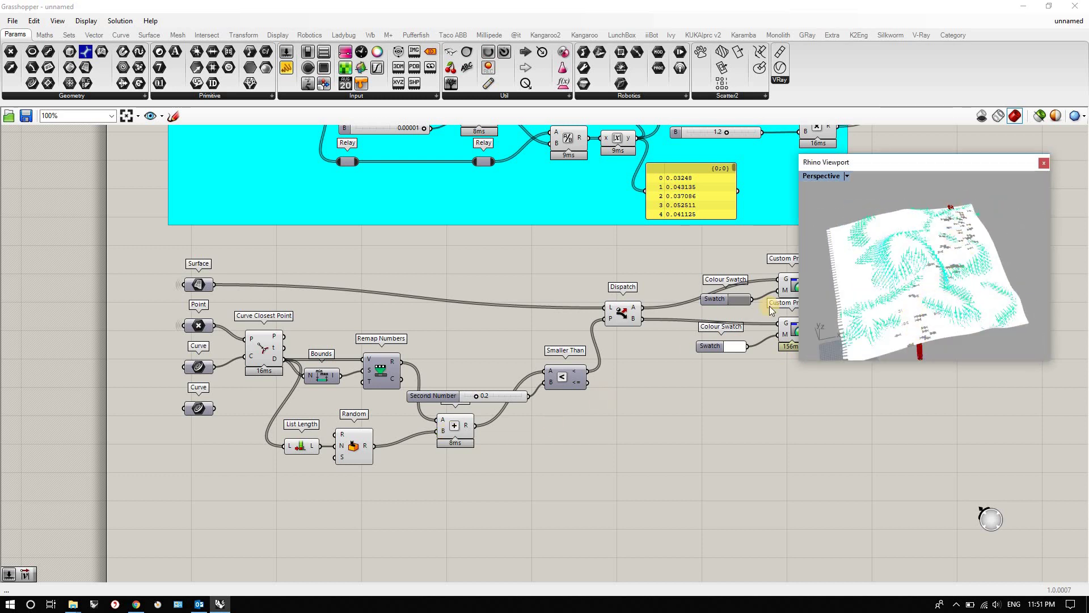
{"action": "scroll", "coordinate": [952, 253], "scroll_direction": "up", "scroll_amount": 8}
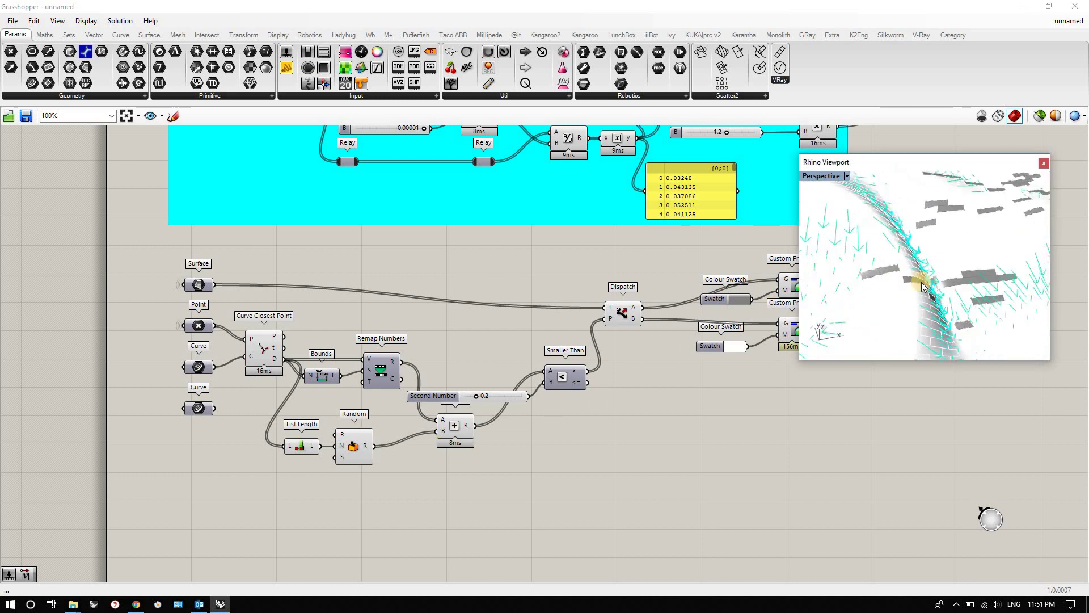
{"action": "right_click_drag", "start_coordinate": [923, 287], "coordinate": [882, 286]}
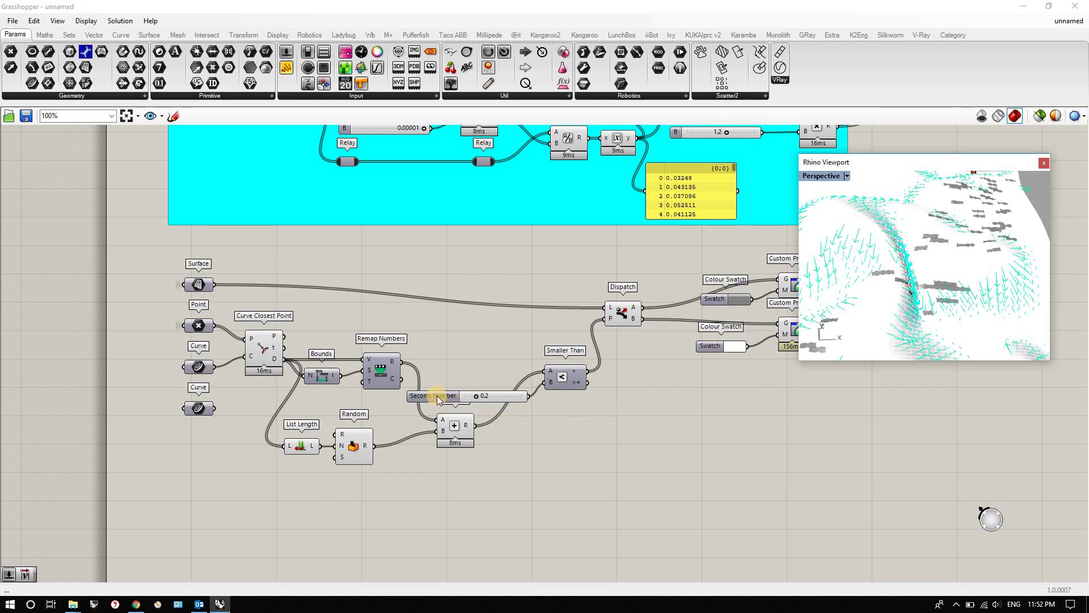
Set the Second Number slider to 0.3 and place it below the Addition component.
{"action": "left_click_drag", "start_coordinate": [478, 509], "coordinate": [488, 472]}
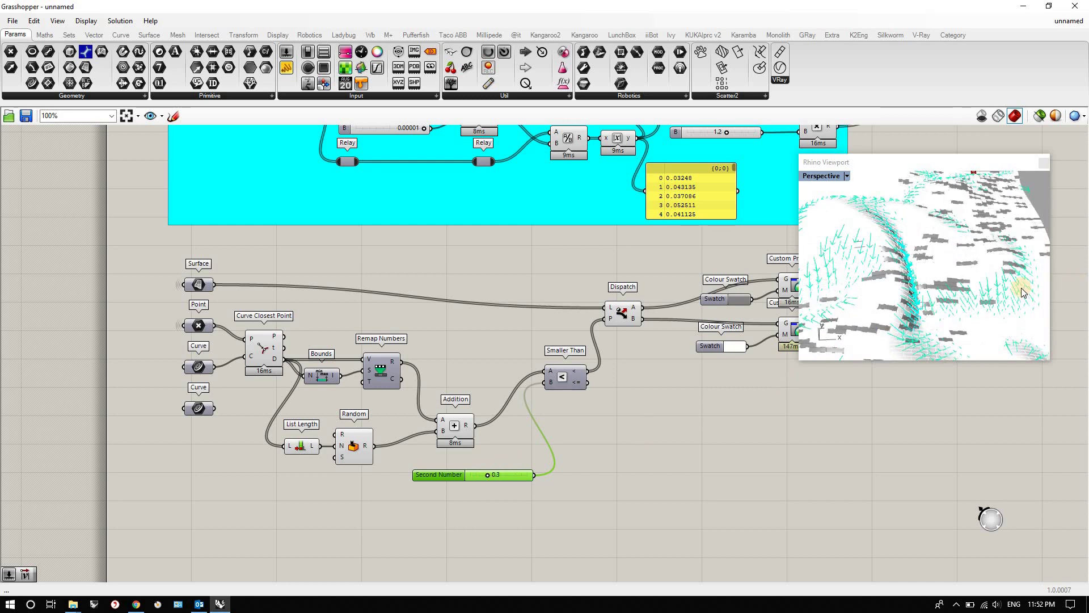
{"action": "scroll", "coordinate": [989, 286], "scroll_direction": "down", "scroll_amount": 5}
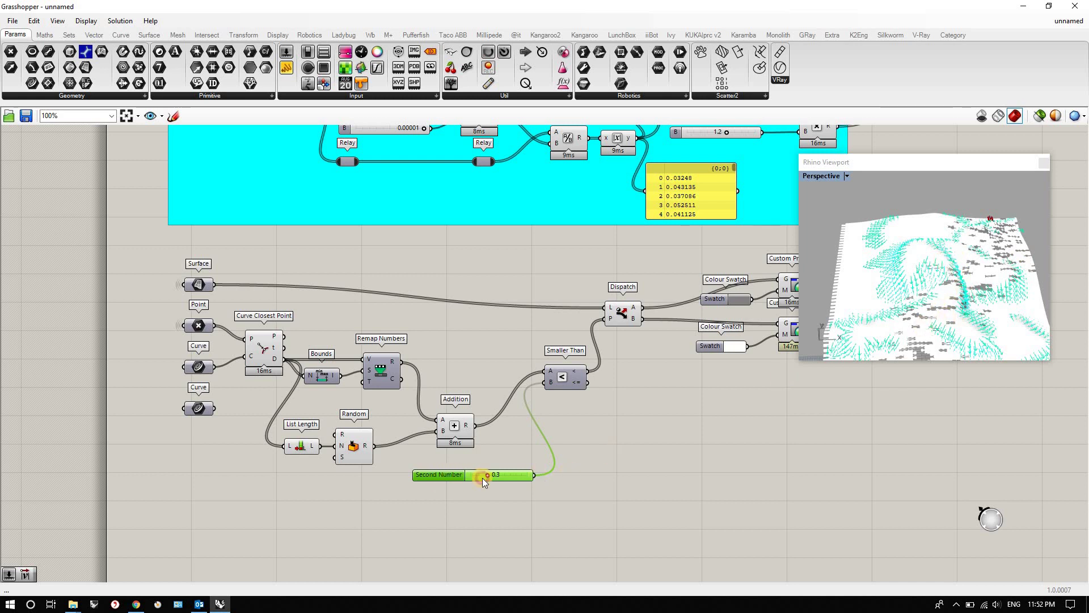
{"action": "left_click_drag", "start_coordinate": [437, 480], "coordinate": [510, 478]}
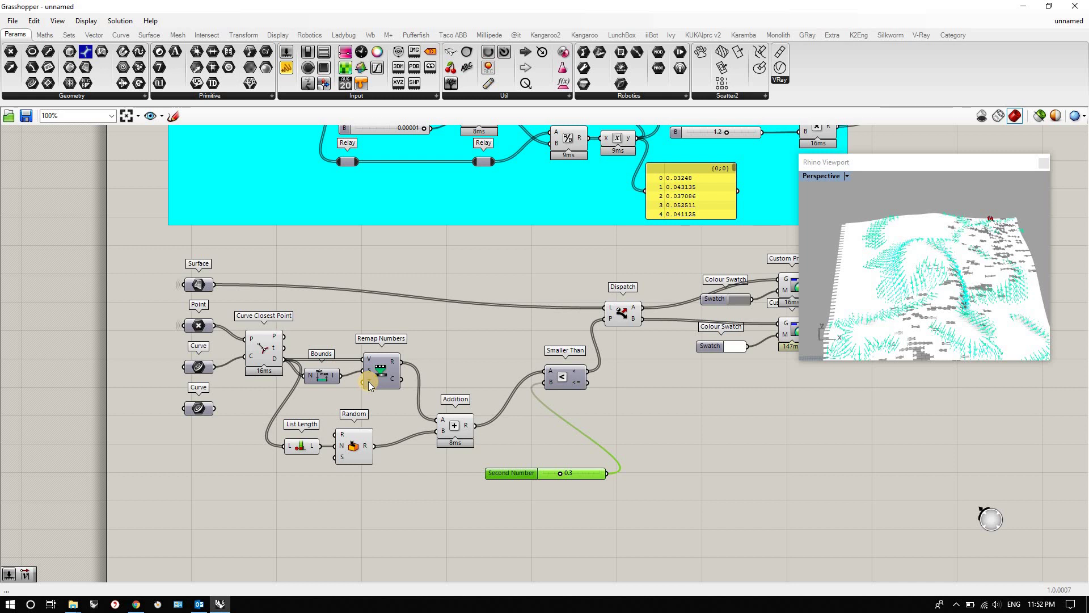
Move Bounds and Remap Numbers up, and add a Construct Domain component wired into Remap Numbers' T input.
{"action": "mouse_move", "coordinate": [368, 386]}
{"action": "left_click_drag", "start_coordinate": [383, 389], "coordinate": [403, 336]}
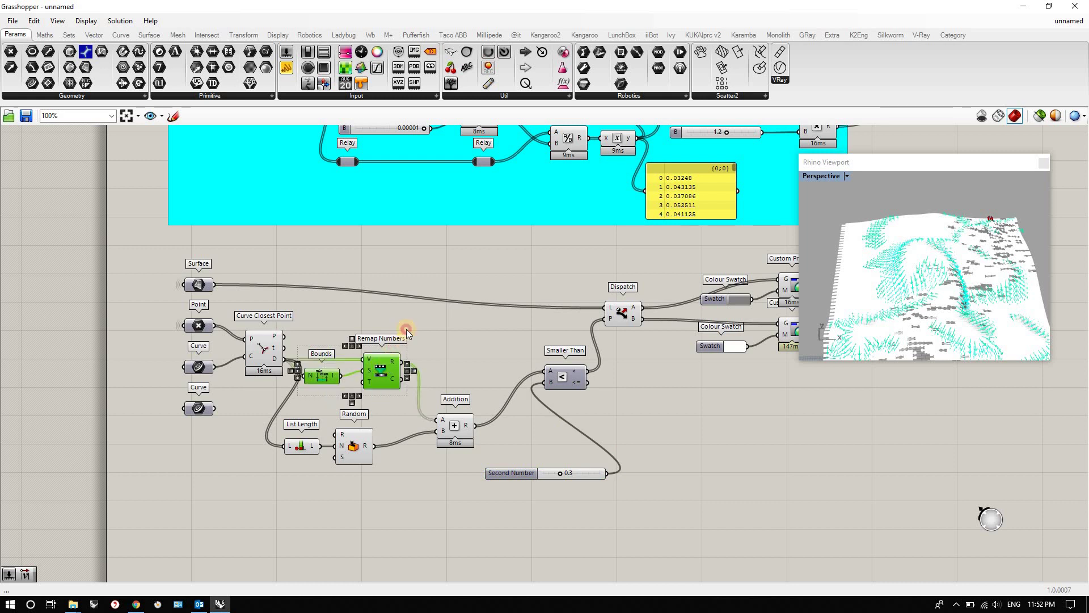
{"action": "double_click", "coordinate": [377, 392]}
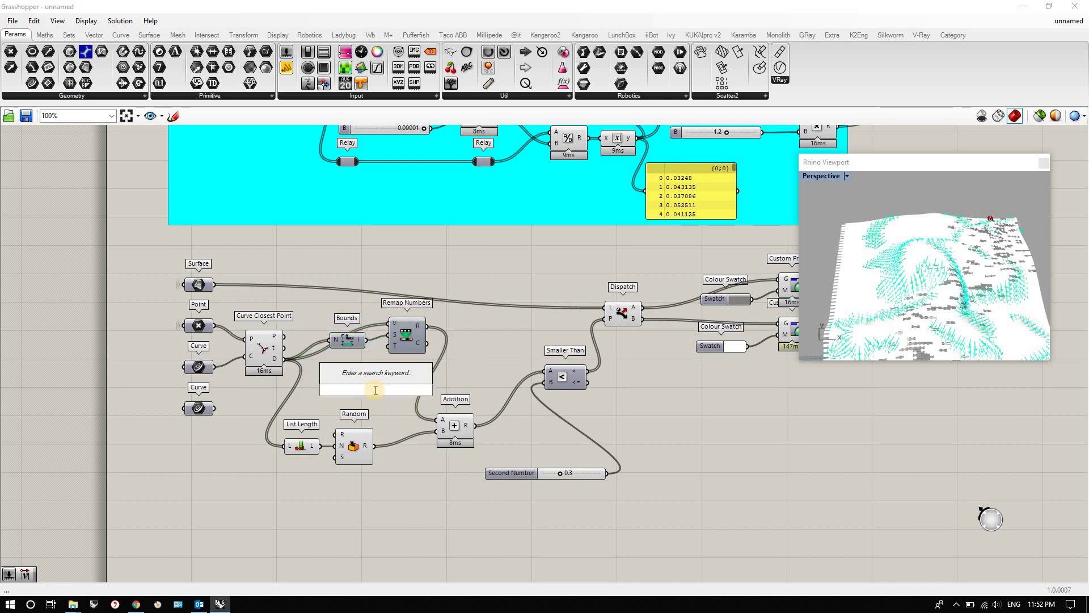
{"action": "type", "text": "d"}
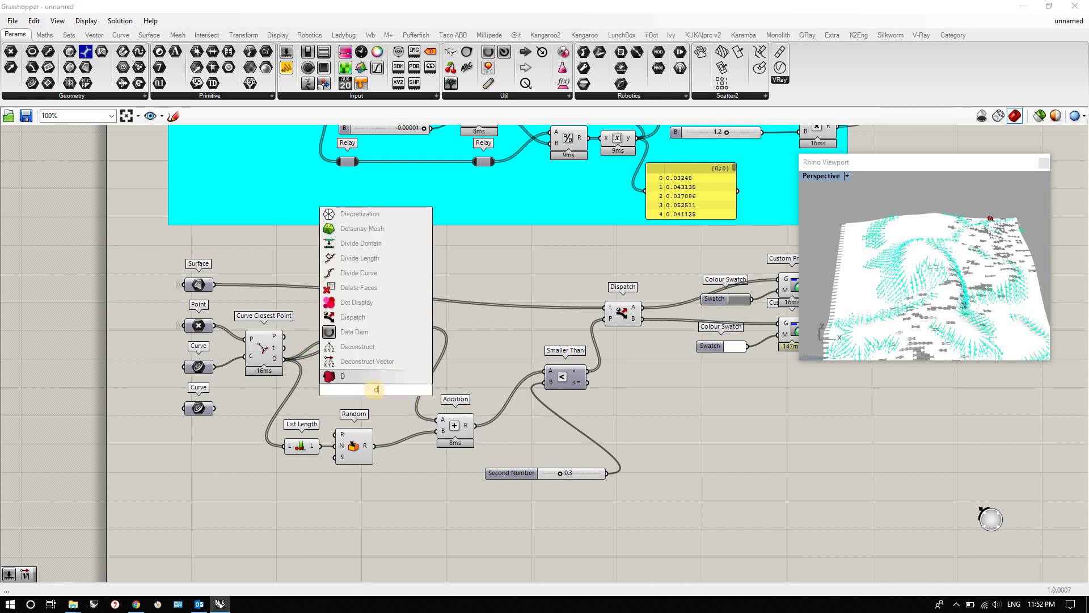
{"action": "type", "text": "omain"}
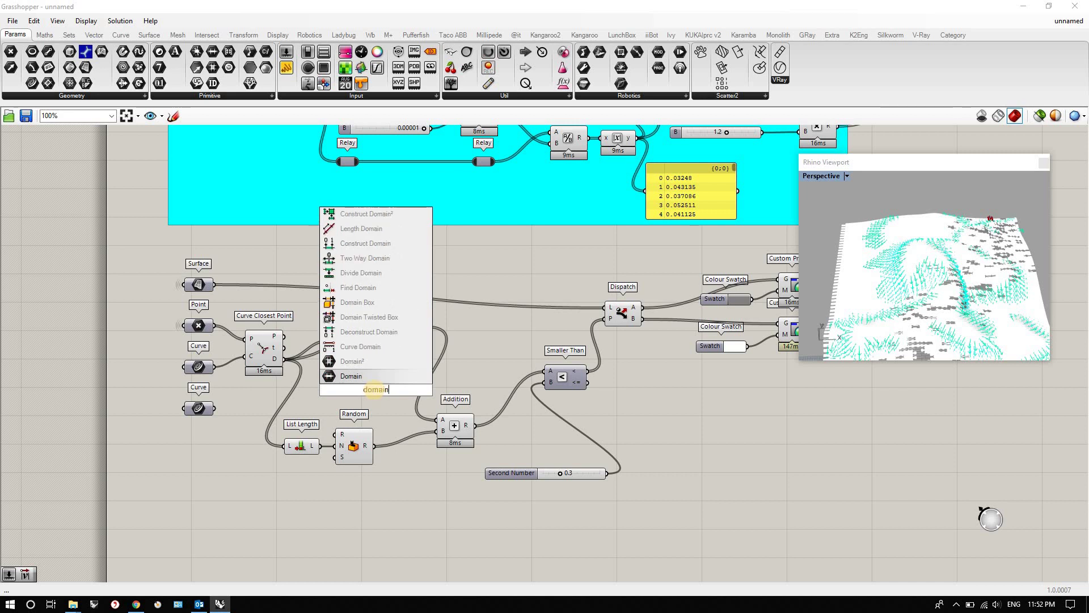
{"action": "left_click", "coordinate": [363, 243]}
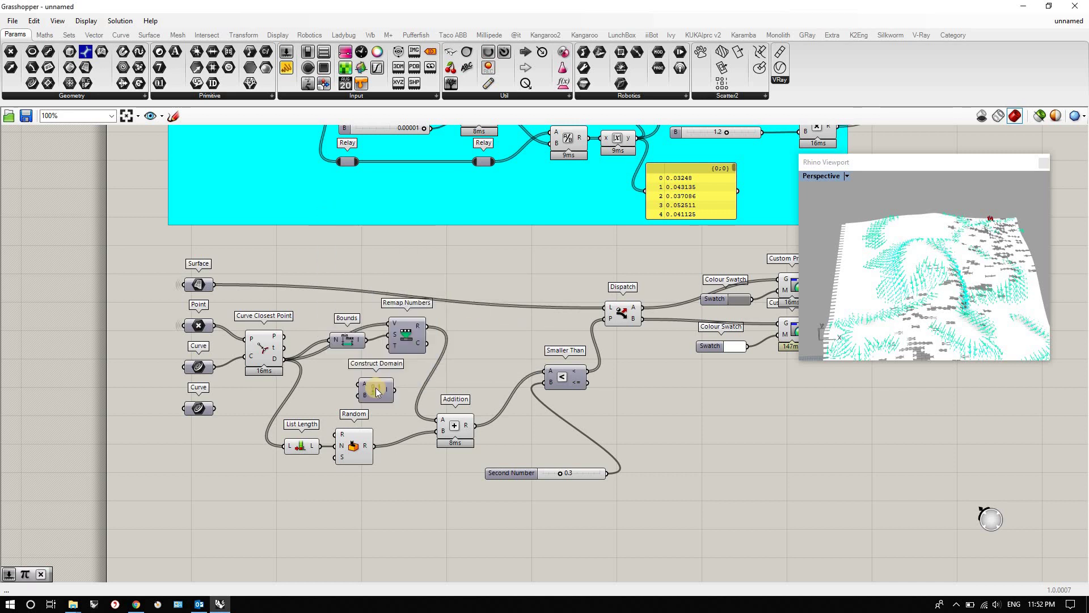
{"action": "left_click_drag", "start_coordinate": [385, 391], "coordinate": [352, 391]}
{"action": "left_click_drag", "start_coordinate": [388, 346], "coordinate": [383, 383]}
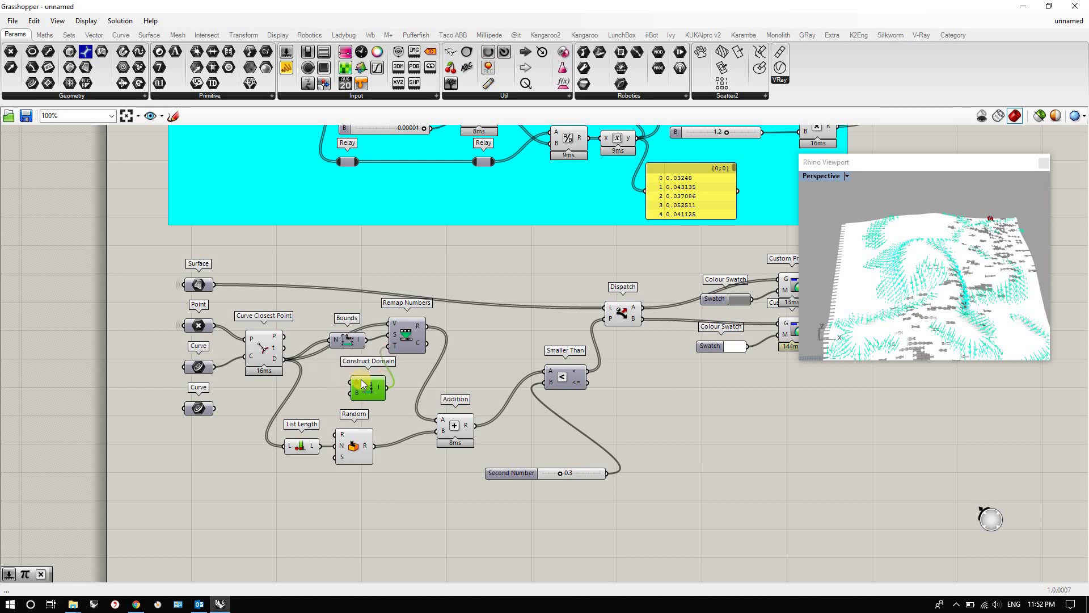
Add number sliders of 0 for Domain start and 10 for Domain end, and connect them to Construct Domain's A and B inputs.
{"action": "double_click", "coordinate": [314, 383]}
{"action": "type", "text": "0"}
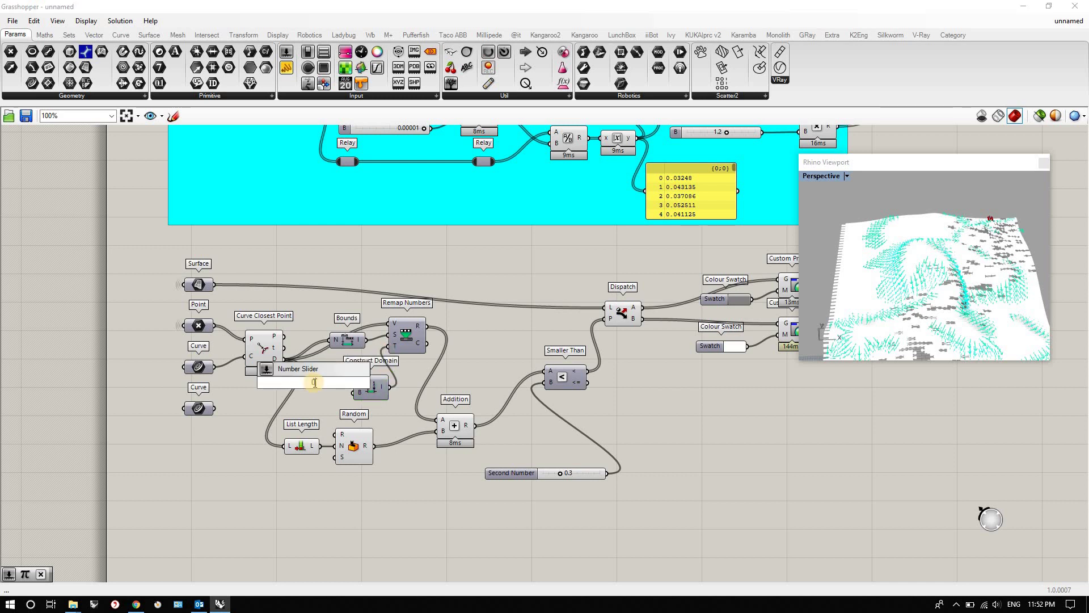
{"action": "key", "text": "Return"}
{"action": "double_click", "coordinate": [312, 398]}
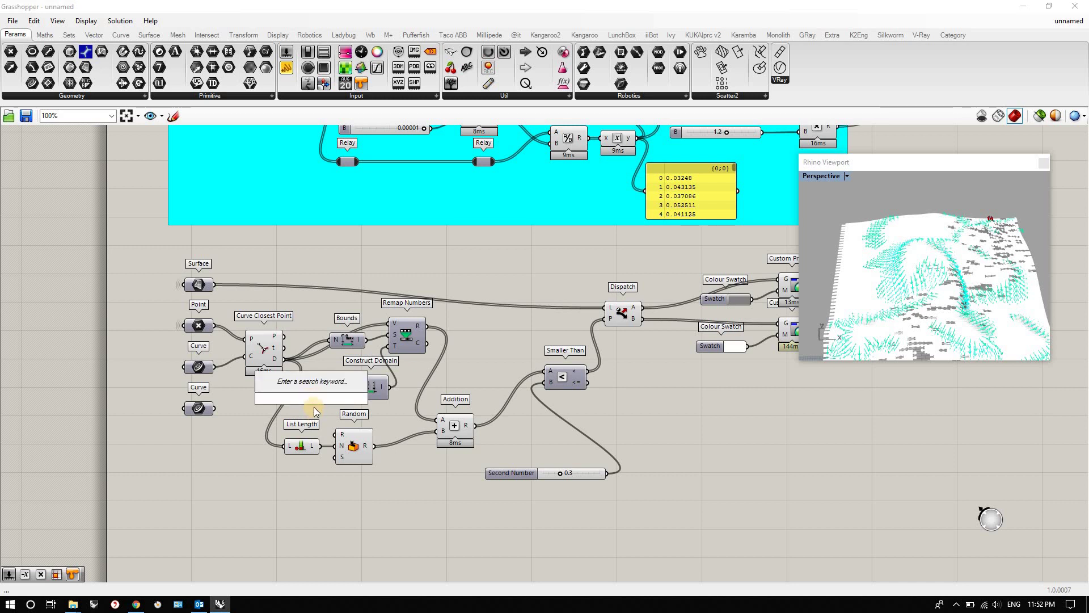
{"action": "type", "text": "10"}
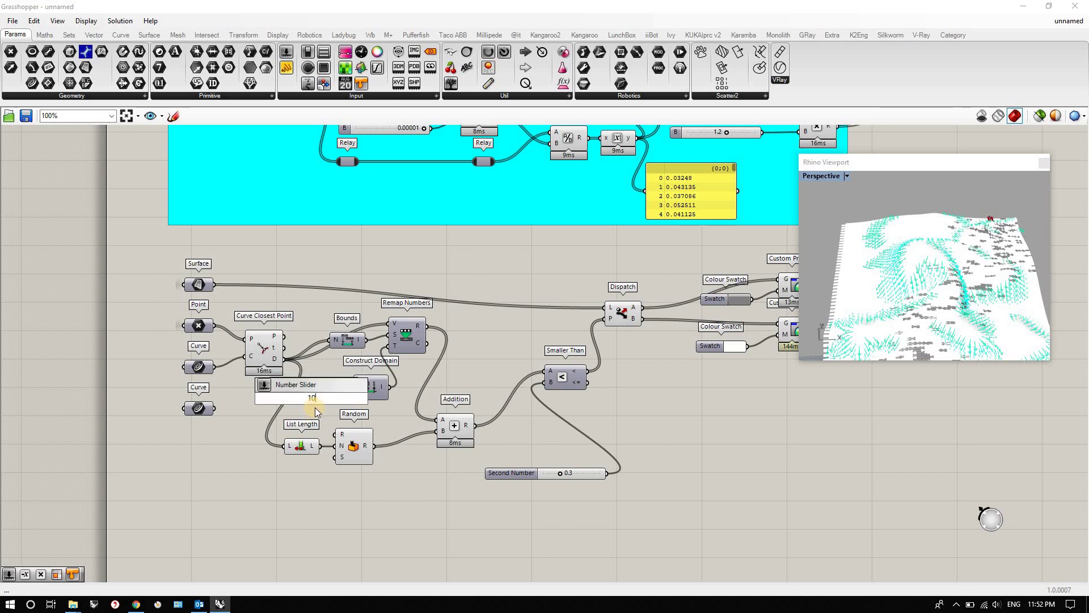
{"action": "key", "text": "Return"}
{"action": "left_click_drag", "start_coordinate": [313, 401], "coordinate": [400, 392]}
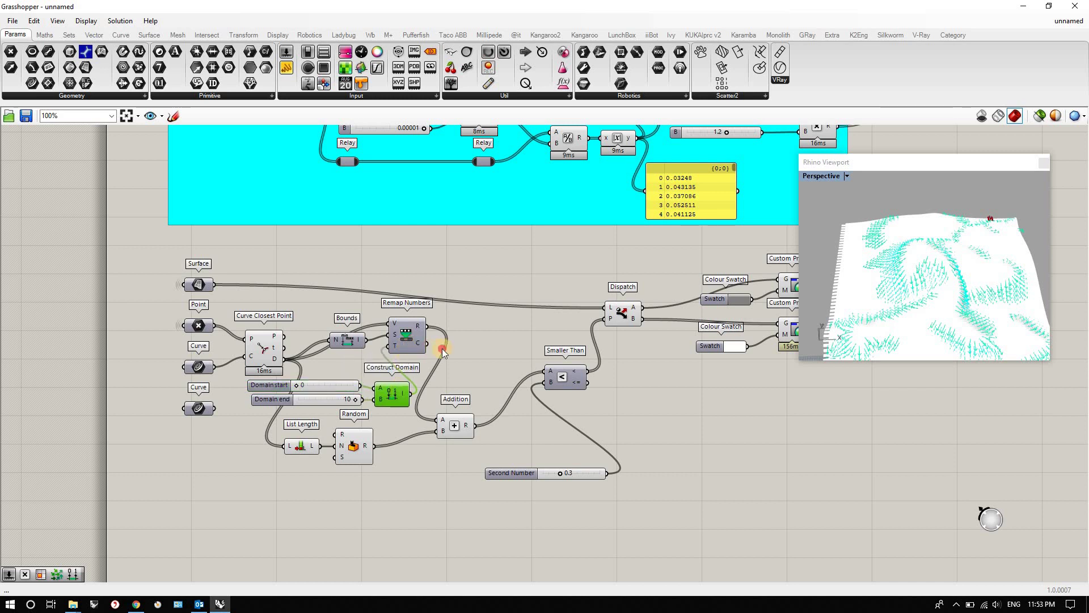
Reposition Remap Numbers beyond Construct Domain and Bounds just above it to untangle the wires.
{"action": "left_click_drag", "start_coordinate": [407, 345], "coordinate": [462, 361]}
{"action": "left_click_drag", "start_coordinate": [349, 341], "coordinate": [375, 367]}
{"action": "left_click_drag", "start_coordinate": [462, 356], "coordinate": [461, 376]}
{"action": "left_click", "coordinate": [378, 373]}
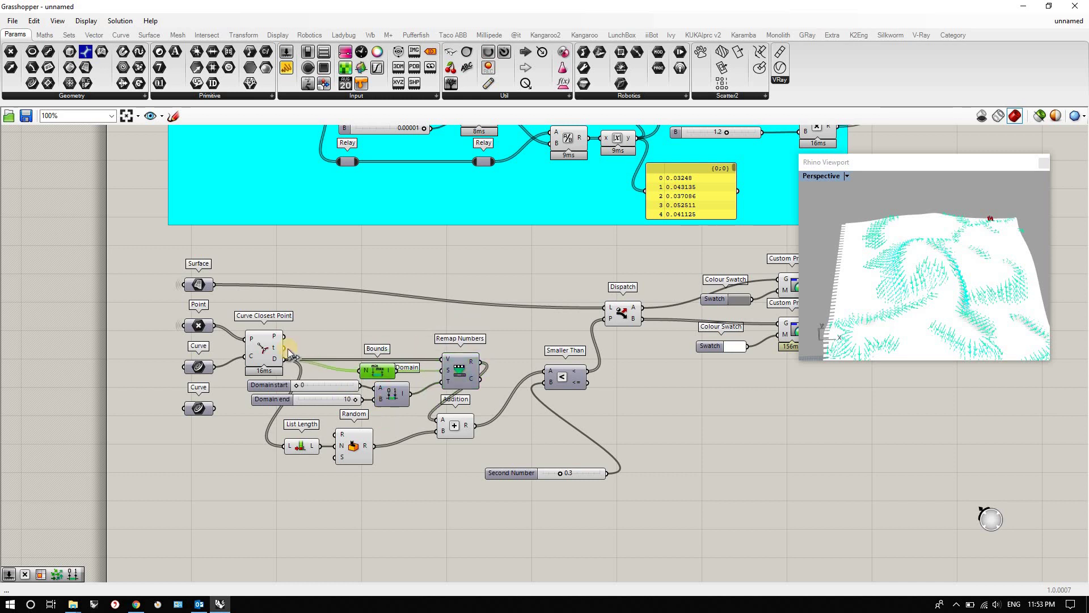
Space Addition and Smaller Than farther along the wire flow, and move List Length and Random beneath Construct Domain.
{"action": "scroll", "coordinate": [368, 407], "scroll_direction": "down", "scroll_amount": 3}
{"action": "scroll", "coordinate": [397, 397], "scroll_direction": "up", "scroll_amount": 3}
{"action": "left_click_drag", "start_coordinate": [406, 388], "coordinate": [472, 389]}
{"action": "left_click_drag", "start_coordinate": [512, 337], "coordinate": [601, 351]}
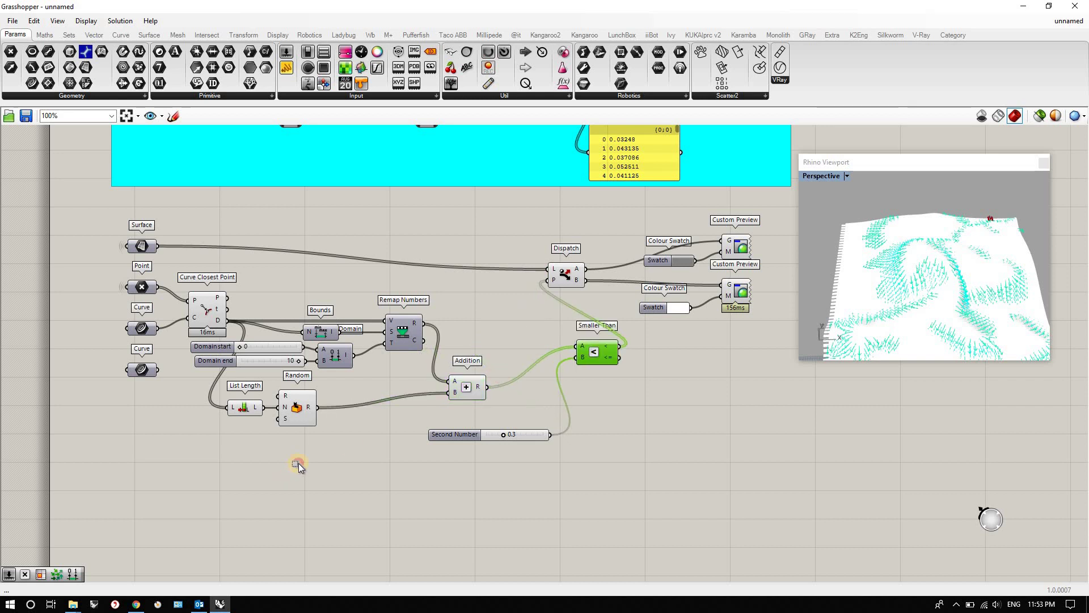
{"action": "left_click_drag", "start_coordinate": [289, 478], "coordinate": [387, 406]}
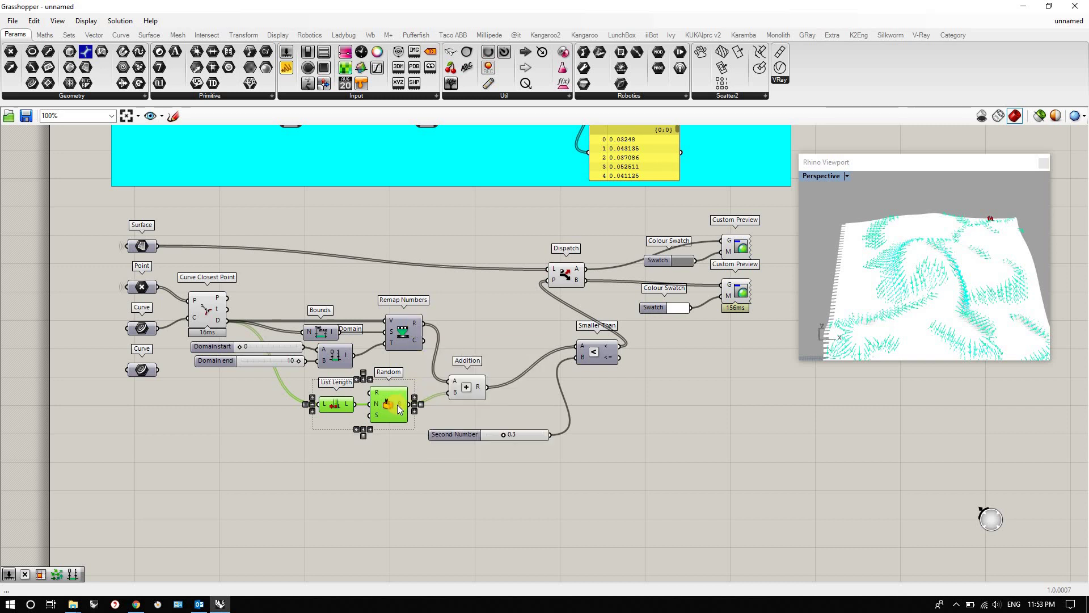
{"action": "mouse_move", "coordinate": [397, 404]}
{"action": "mouse_move", "coordinate": [479, 388]}
{"action": "scroll", "coordinate": [551, 464], "scroll_direction": "down", "scroll_amount": 2}
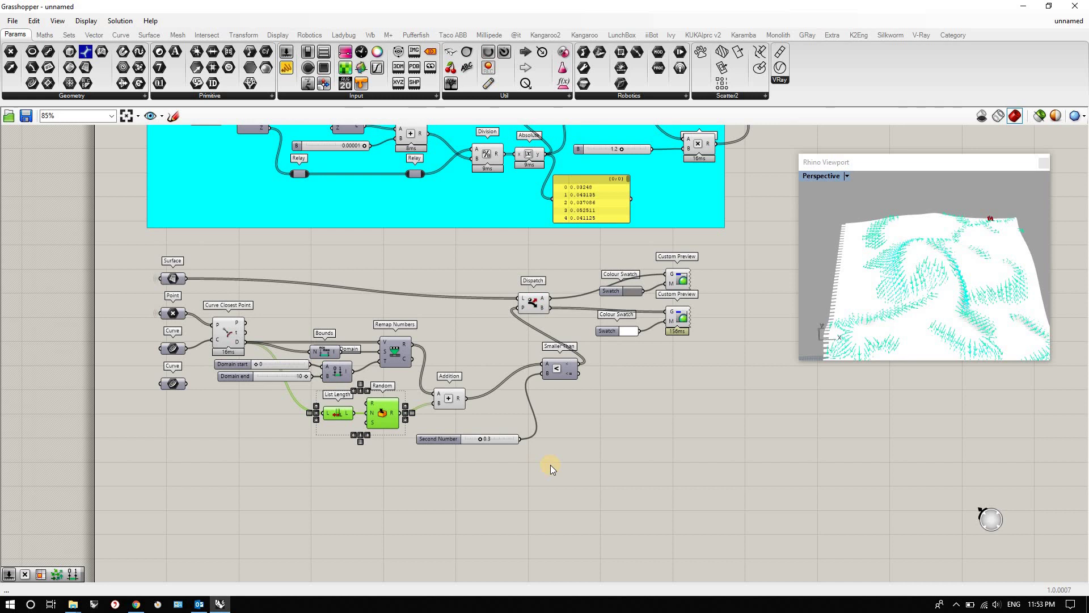
Raise the threshold slider feeding Smaller Than's B input to 1.0.
{"action": "scroll", "coordinate": [550, 465], "scroll_direction": "up", "scroll_amount": 3}
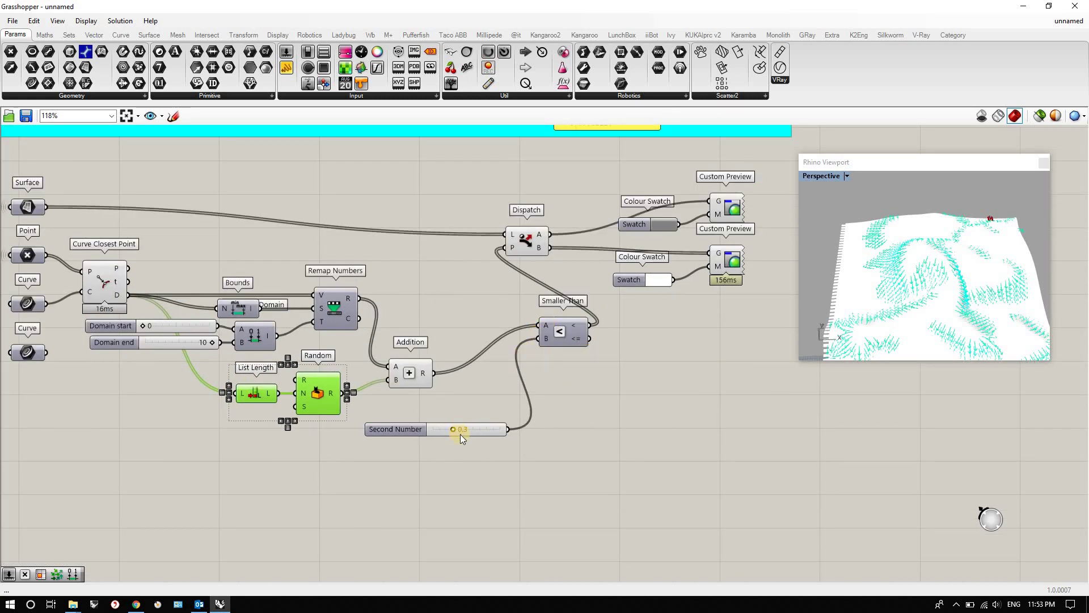
{"action": "left_click", "coordinate": [460, 448]}
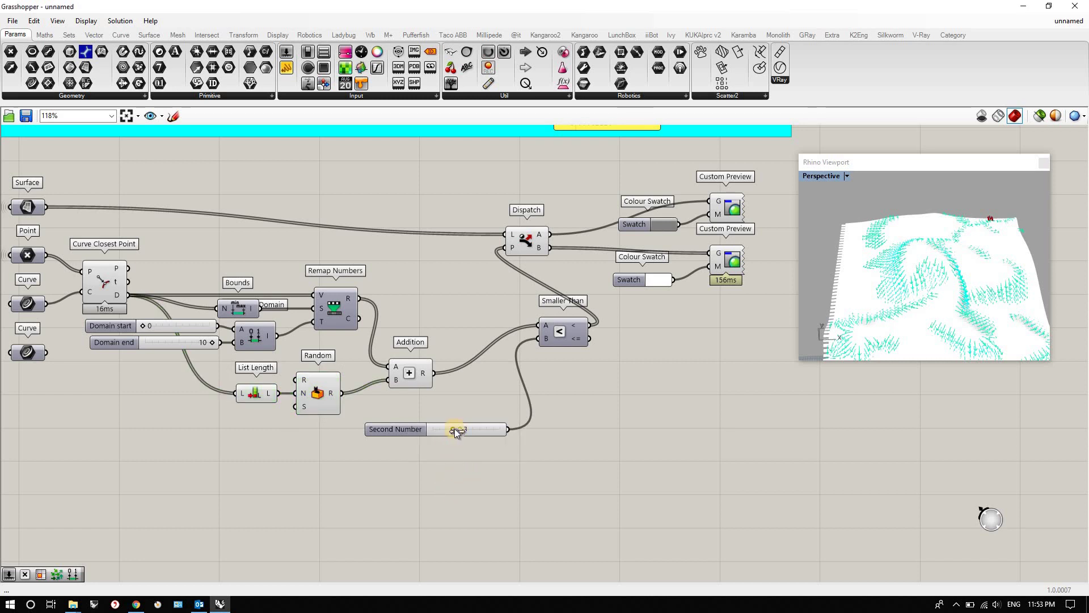
{"action": "left_click_drag", "start_coordinate": [499, 428], "coordinate": [500, 428]}
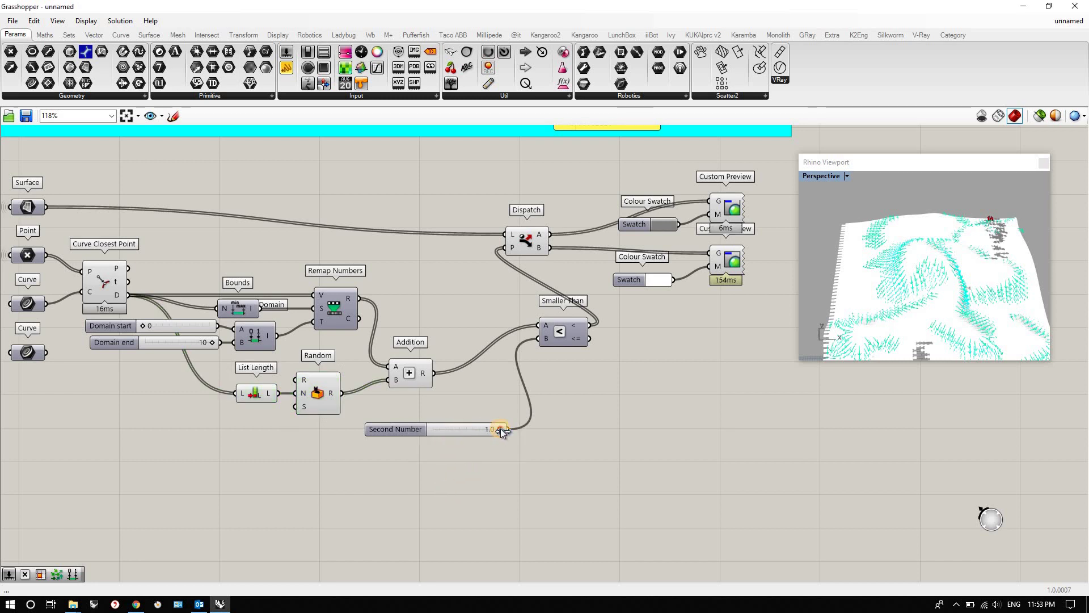
{"action": "double_click", "coordinate": [442, 469]}
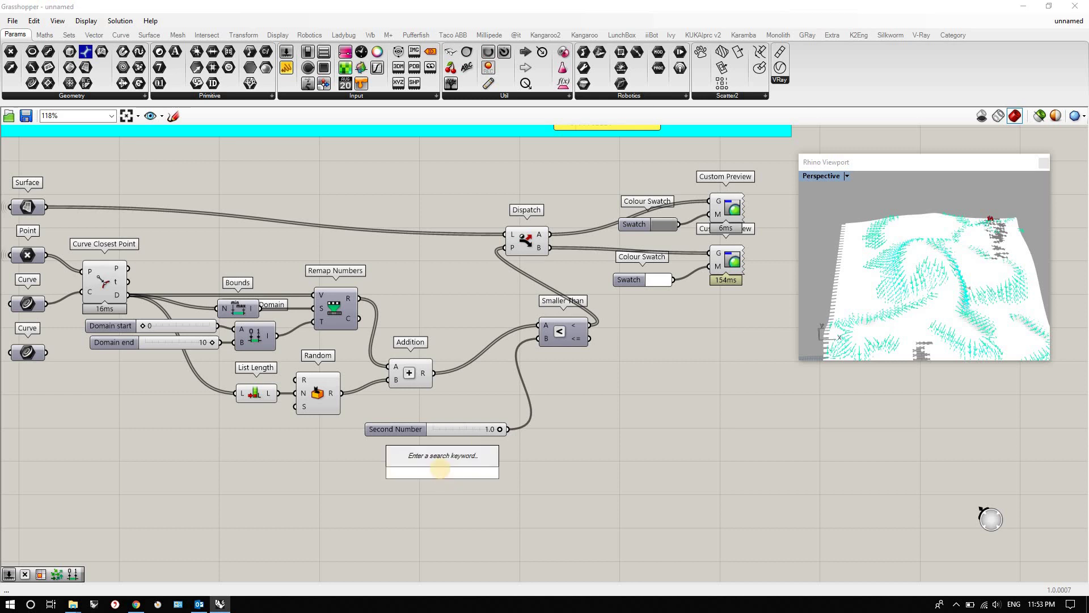
{"action": "type", "text": "12"}
{"action": "key", "text": "Return"}
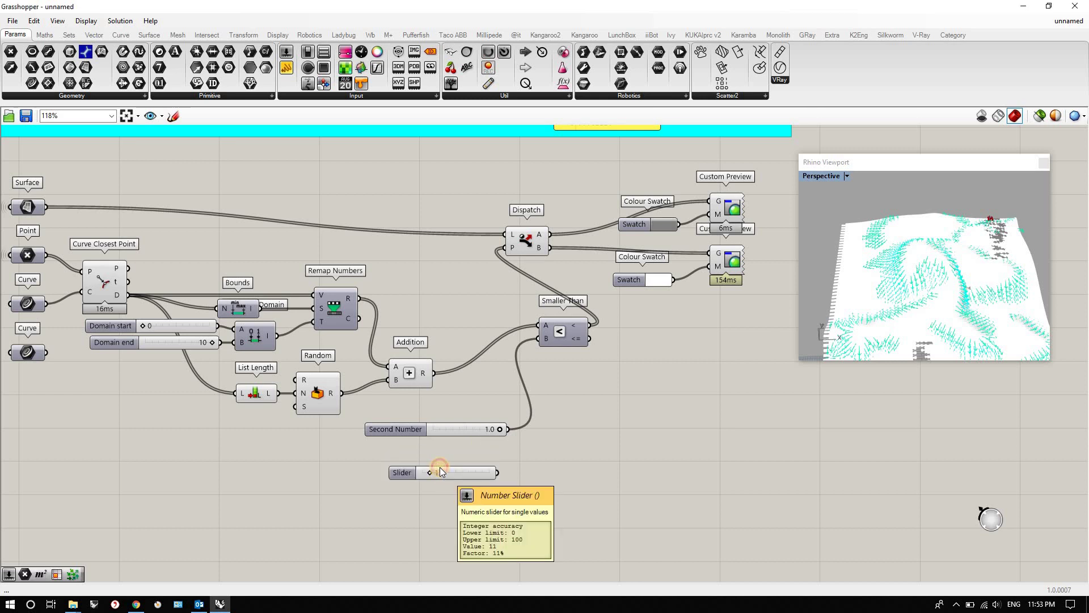
{"action": "left_click", "coordinate": [441, 469]}
{"action": "key", "text": "Delete"}
Add a number slider of 11.00 and connect it to Smaller Than's B input in place of the existing slider.
{"action": "double_click", "coordinate": [440, 467]}
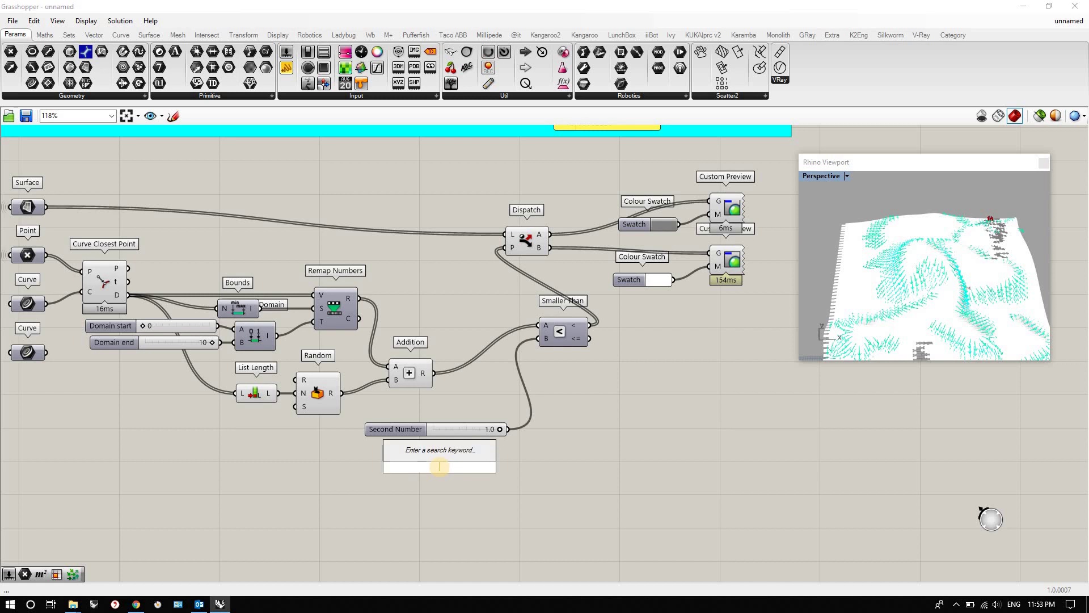
{"action": "type", "text": "11"}
{"action": "key", "text": "Return"}
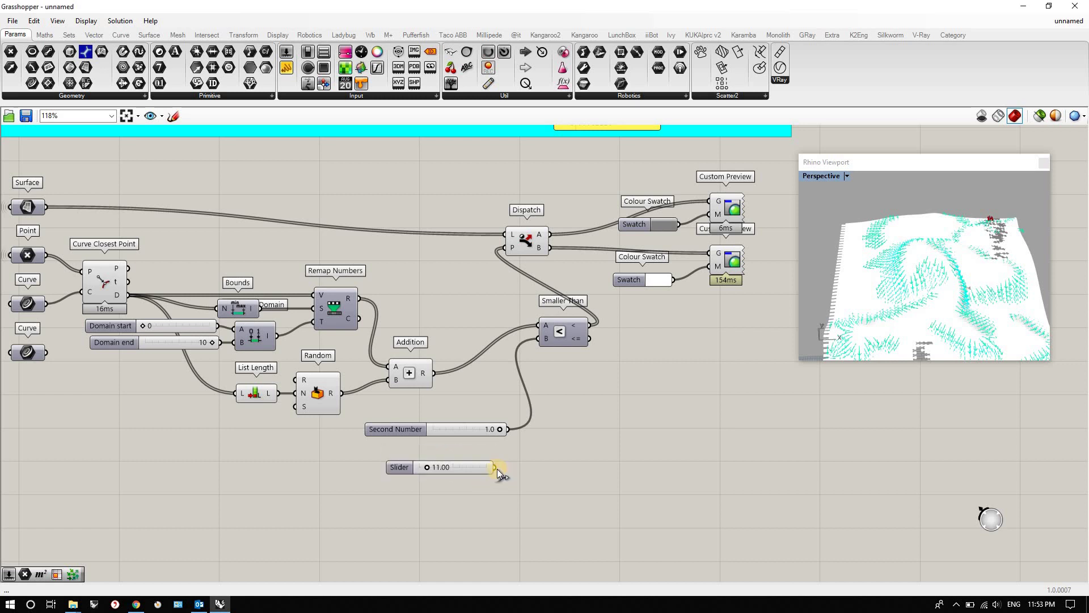
{"action": "left_click_drag", "start_coordinate": [495, 467], "coordinate": [541, 339]}
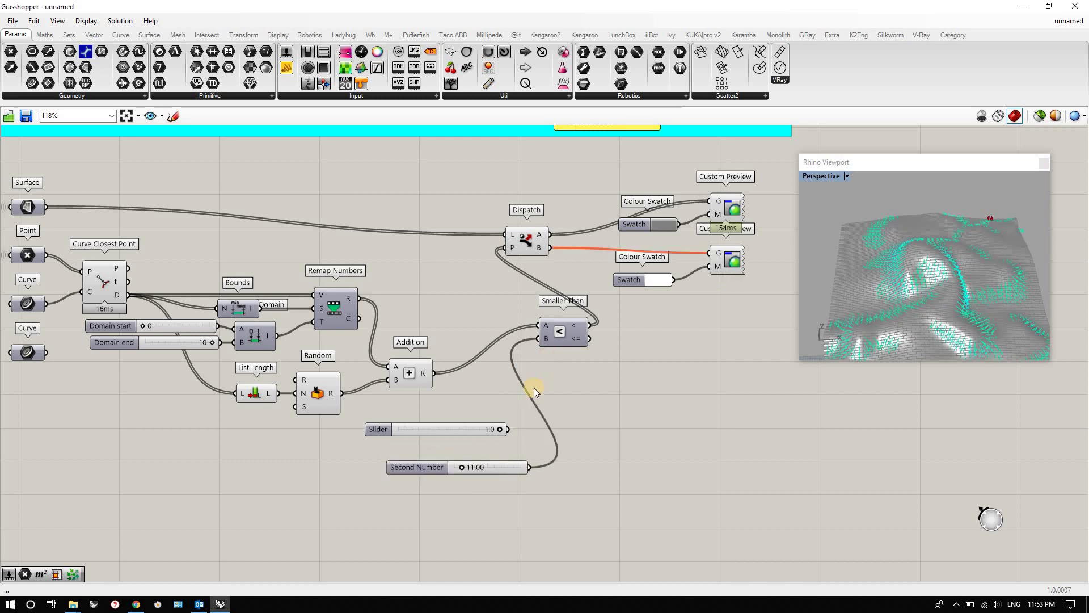
Adjust the new threshold slider feeding Smaller Than to 2.23 and inspect the brick colour split in the viewport.
{"action": "left_click", "coordinate": [477, 468]}
{"action": "left_click_drag", "start_coordinate": [463, 465], "coordinate": [500, 471]}
{"action": "right_click", "coordinate": [522, 495]}
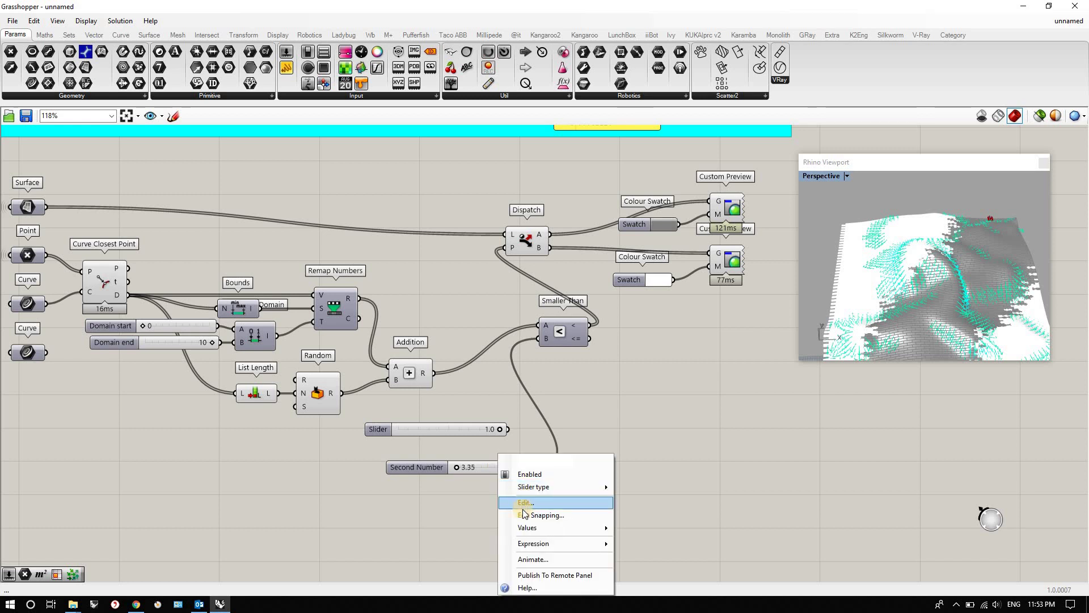
{"action": "left_click", "coordinate": [523, 507]}
{"action": "mouse_move", "coordinate": [575, 504]}
{"action": "left_mouse_down"}
{"action": "mouse_move", "coordinate": [565, 489]}
{"action": "mouse_move", "coordinate": [560, 512]}
{"action": "left_mouse_up"}
{"action": "left_click", "coordinate": [529, 581]}
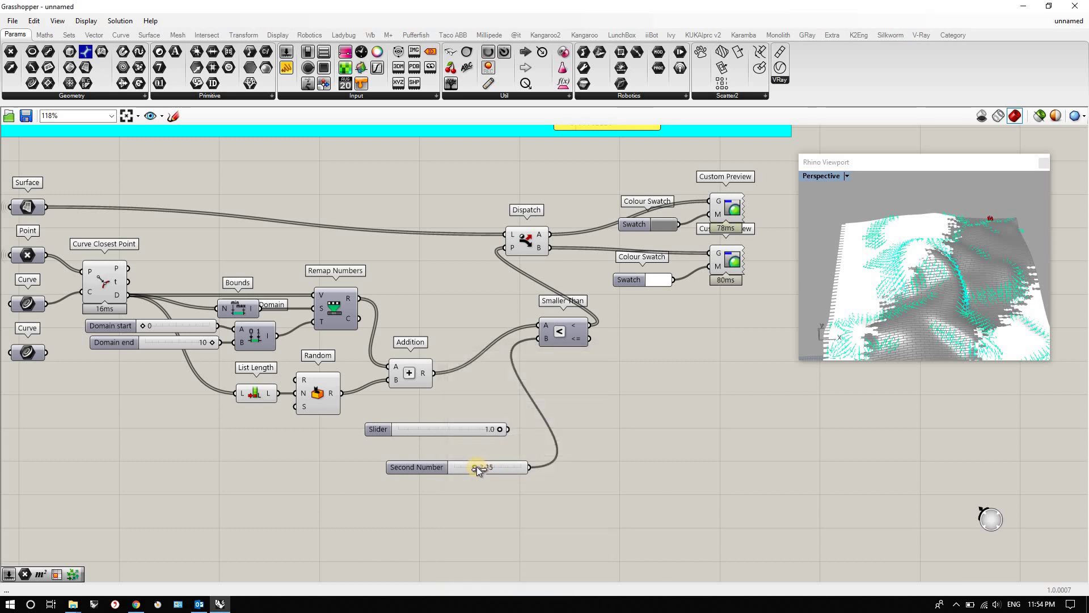
{"action": "left_click_drag", "start_coordinate": [474, 466], "coordinate": [468, 466]}
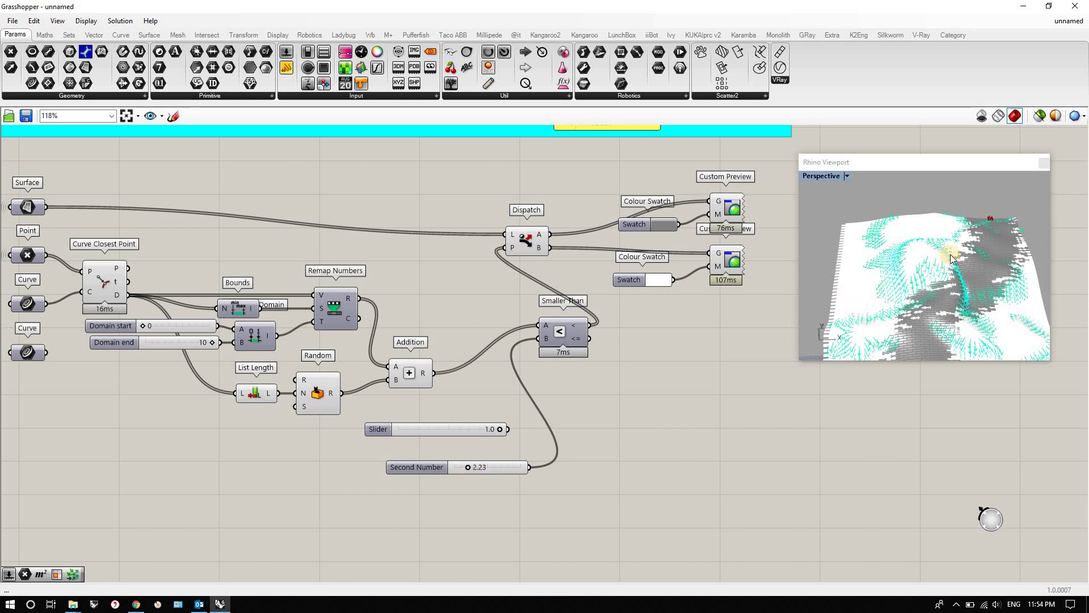
{"action": "scroll", "coordinate": [972, 204], "scroll_direction": "up", "scroll_amount": 3}
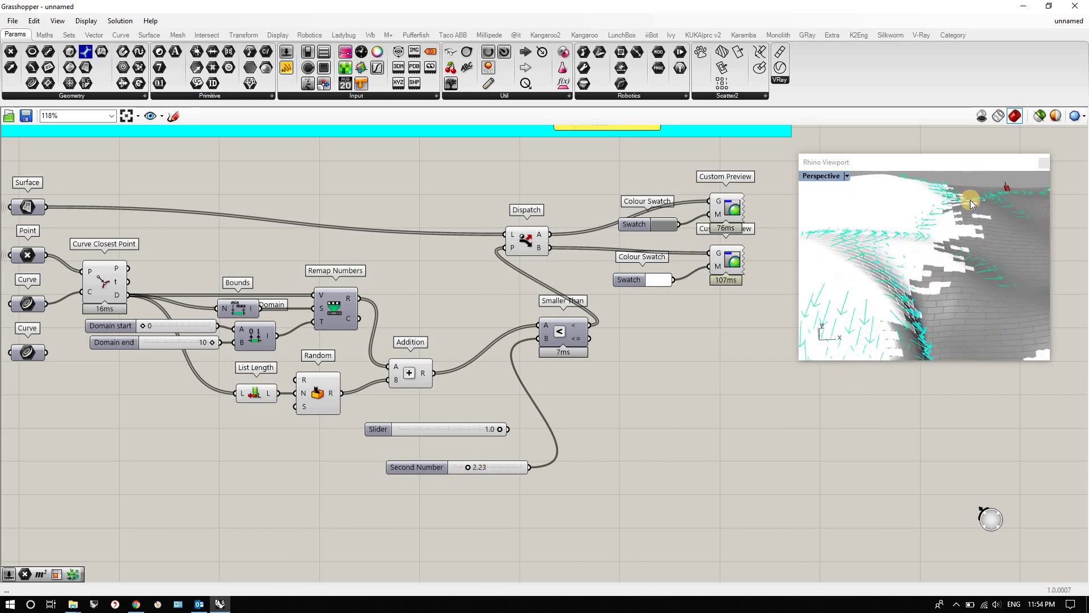
{"action": "scroll", "coordinate": [970, 193], "scroll_direction": "down", "scroll_amount": 3}
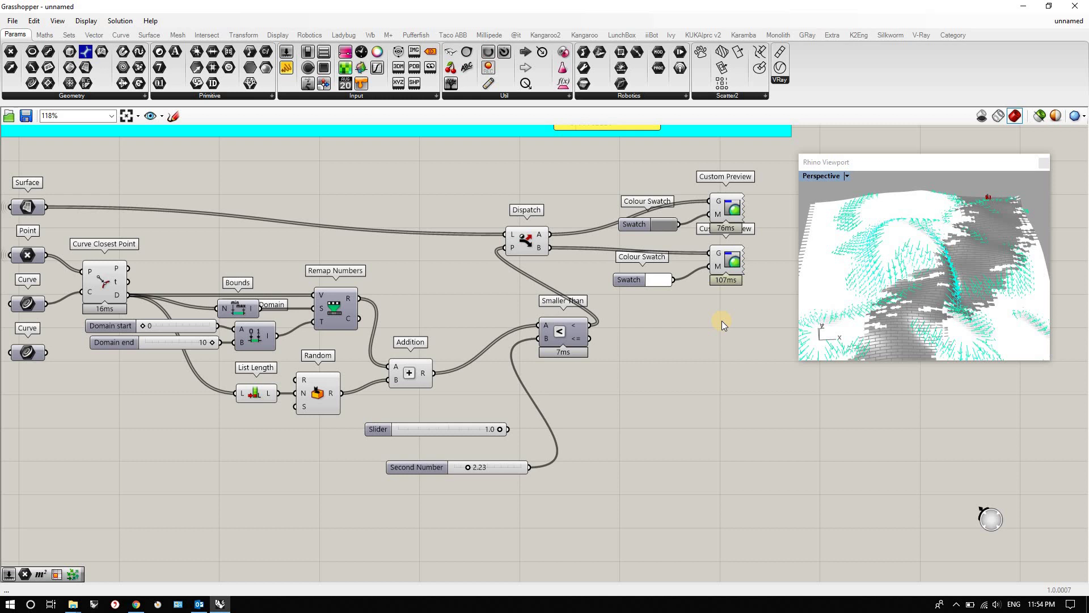
Shift Smaller Than slightly farther along the wire flow and delete the disconnected 1.0 slider.
{"action": "left_click", "coordinate": [570, 332]}
{"action": "left_click_drag", "start_coordinate": [571, 334], "coordinate": [577, 333]}
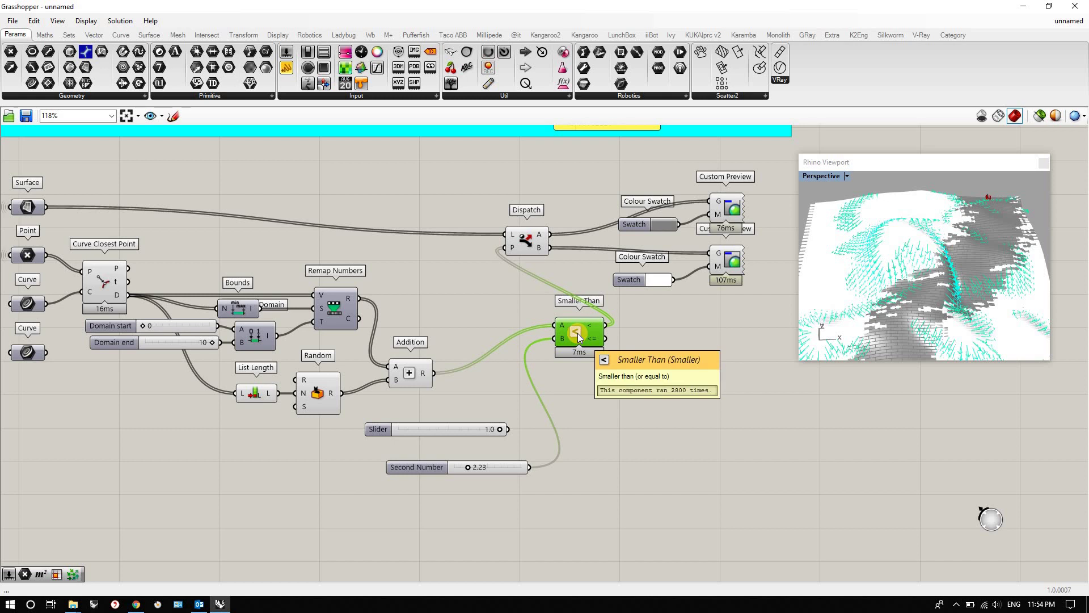
{"action": "left_click", "coordinate": [462, 426]}
{"action": "key", "text": "Delete"}
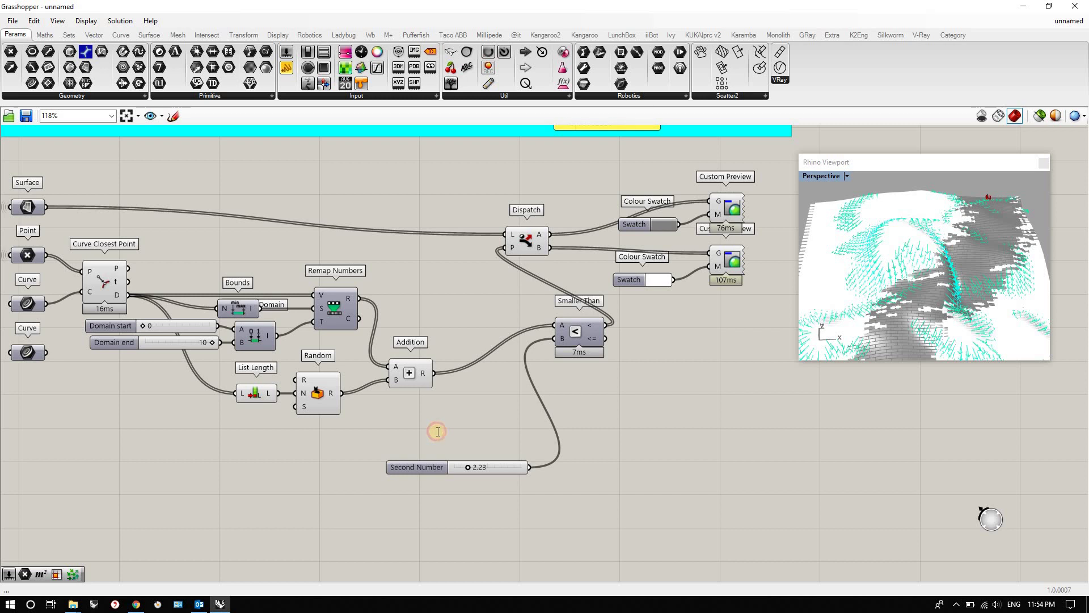
Add a second Addition component, wiring the Domain end slider to its A input and a new slider of 1 to B.
{"action": "double_click", "coordinate": [436, 432]}
{"action": "type", "text": "add"}
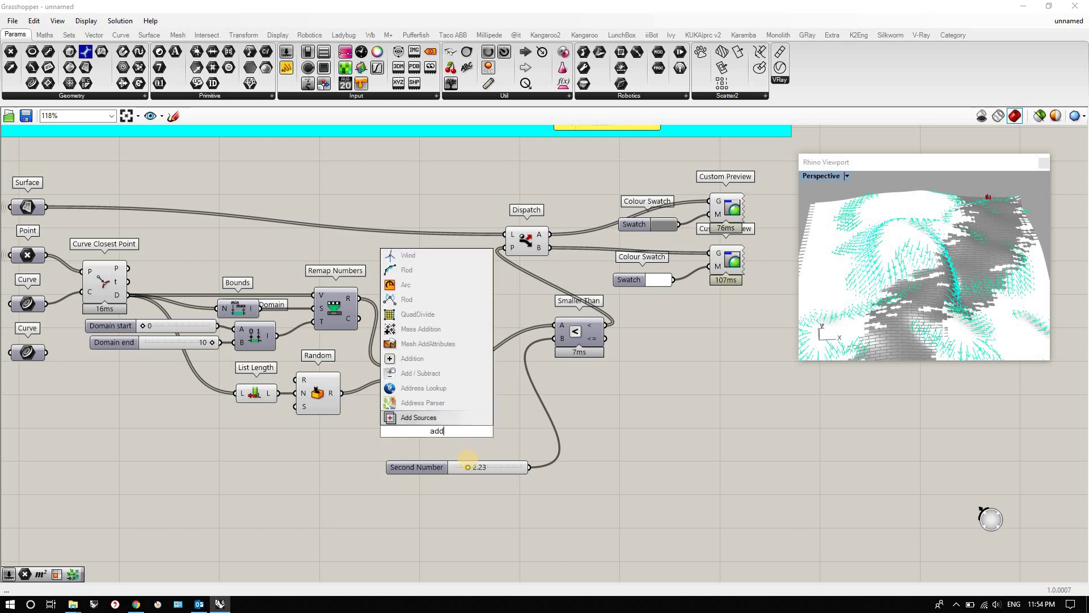
{"action": "left_click", "coordinate": [428, 362]}
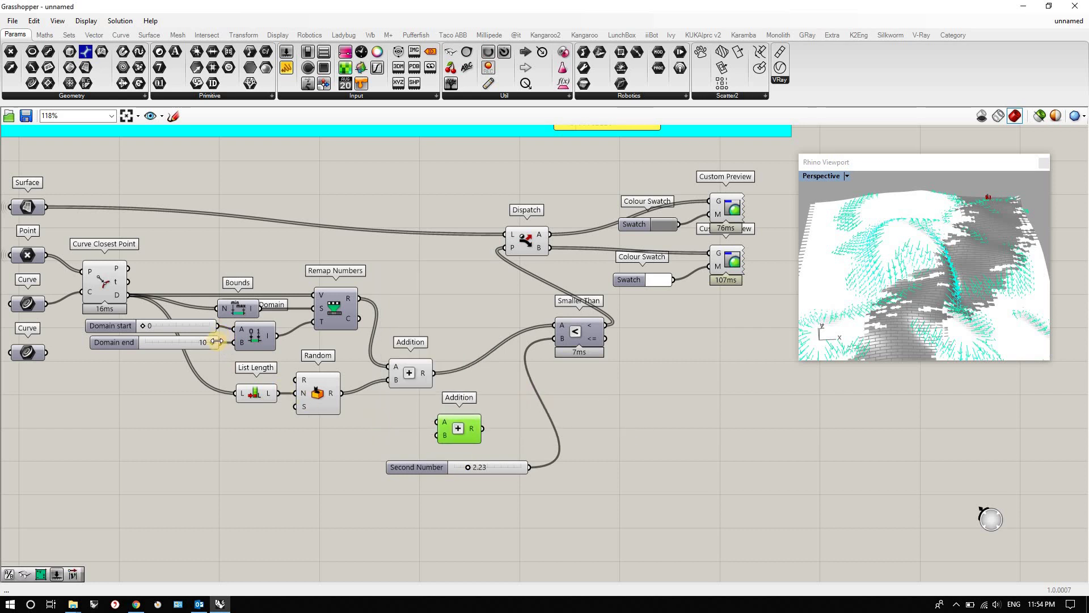
{"action": "left_click_drag", "start_coordinate": [466, 416], "coordinate": [342, 393]}
{"action": "double_click", "coordinate": [363, 437]}
{"action": "type", "text": "1"}
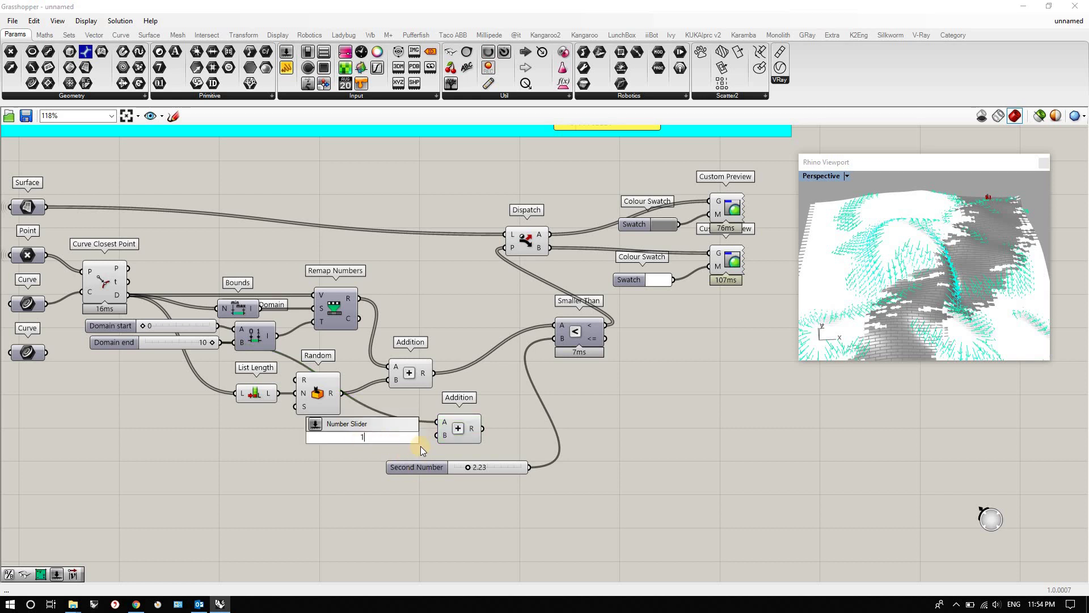
{"action": "key", "text": "Return"}
{"action": "left_click_drag", "start_coordinate": [419, 437], "coordinate": [436, 436]}
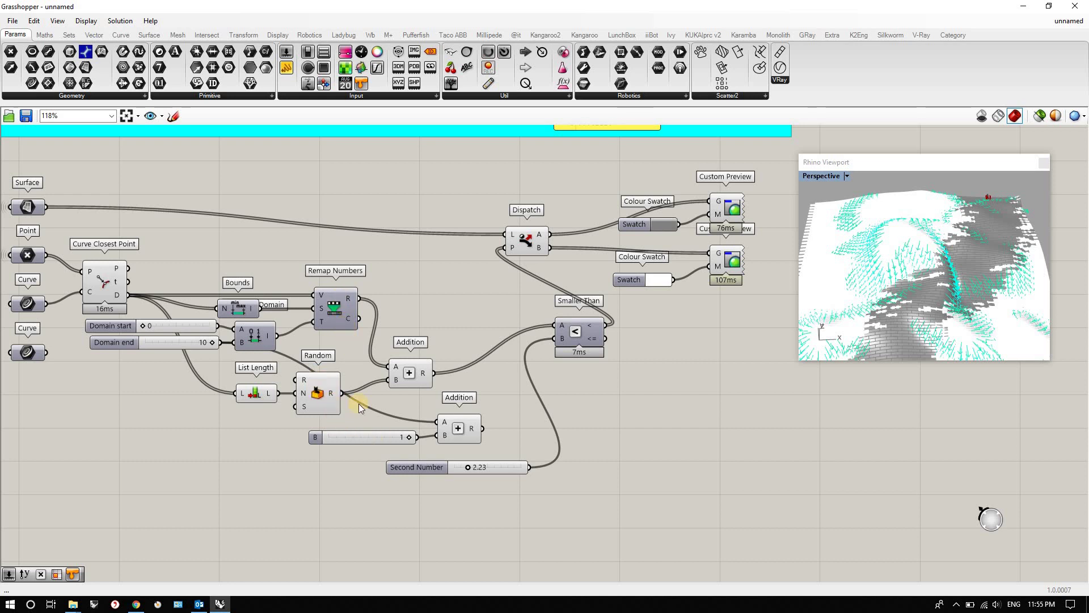
Add a Multiplication component and wire the second Addition's result into its A input, moving the threshold slider aside.
{"action": "mouse_move", "coordinate": [473, 426]}
{"action": "double_click", "coordinate": [590, 456]}
{"action": "type", "text": "multi"}
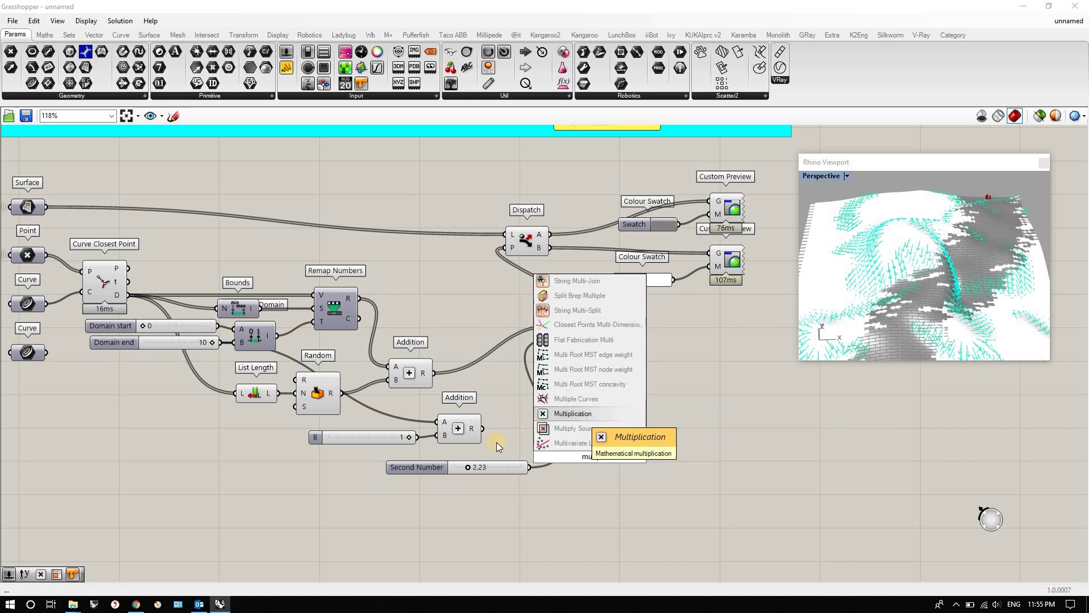
{"action": "left_click", "coordinate": [575, 415]}
{"action": "left_click_drag", "start_coordinate": [506, 464], "coordinate": [471, 481]}
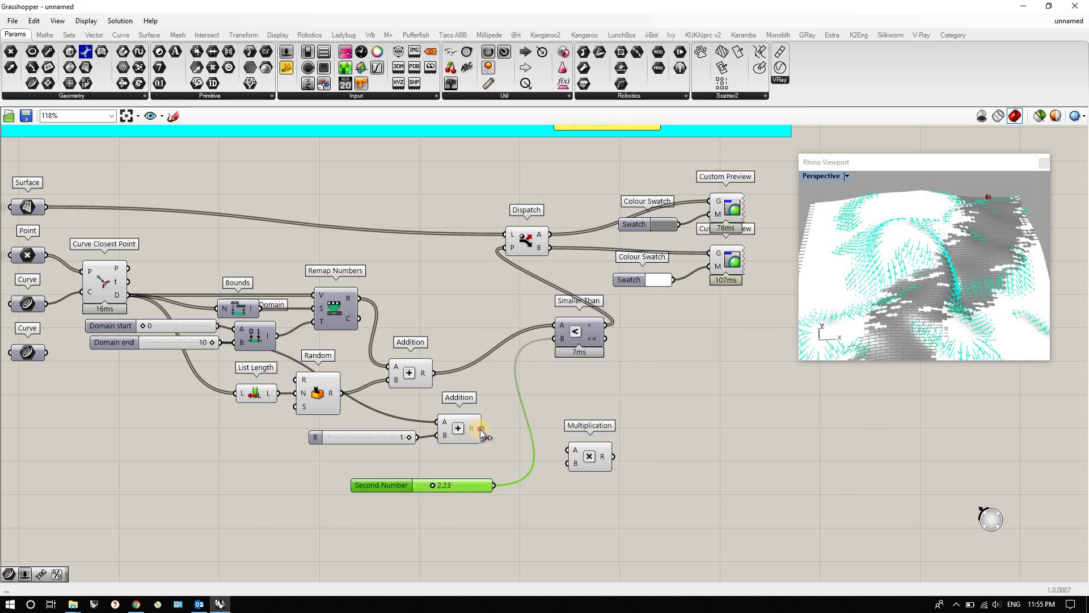
{"action": "left_click_drag", "start_coordinate": [483, 429], "coordinate": [568, 450]}
Add a number slider of 0.5 and connect it to Multiplication's B input.
{"action": "left_click", "coordinate": [485, 455]}
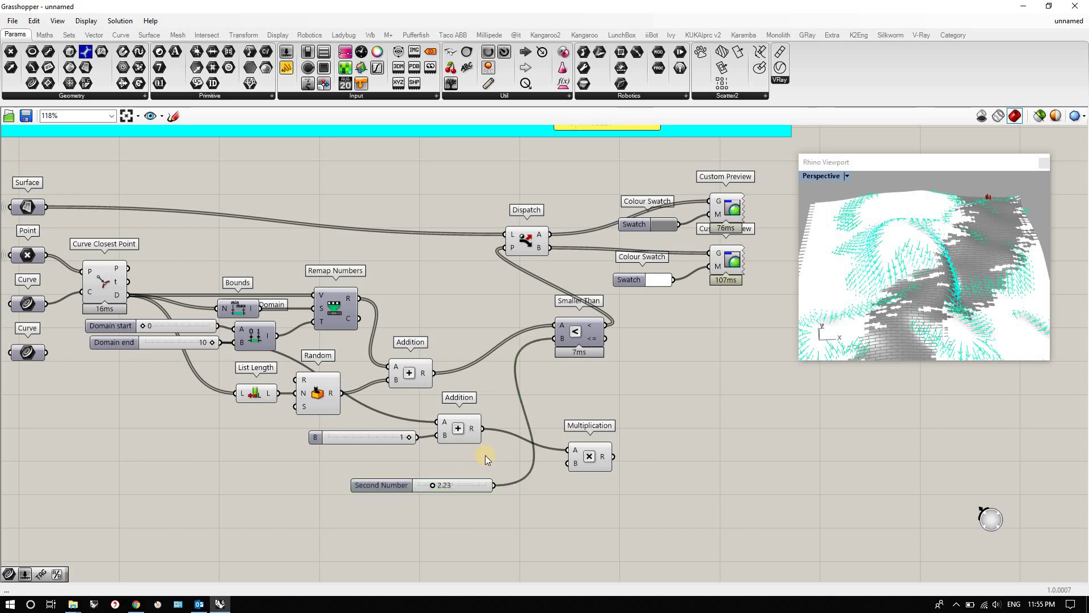
{"action": "double_click", "coordinate": [485, 461]}
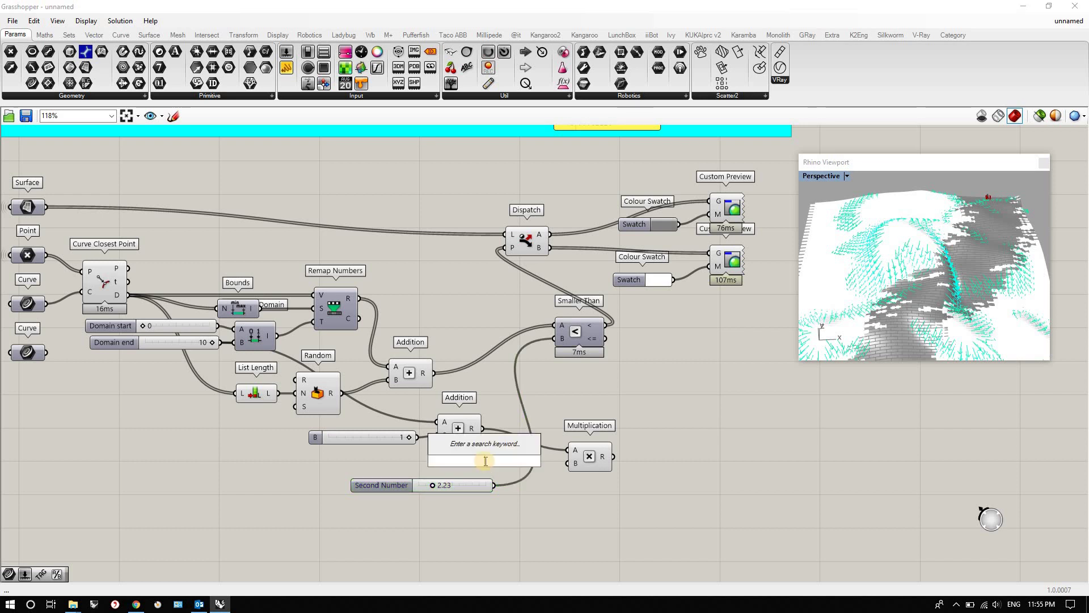
{"action": "type", "text": ".5"}
{"action": "key", "text": "Return"}
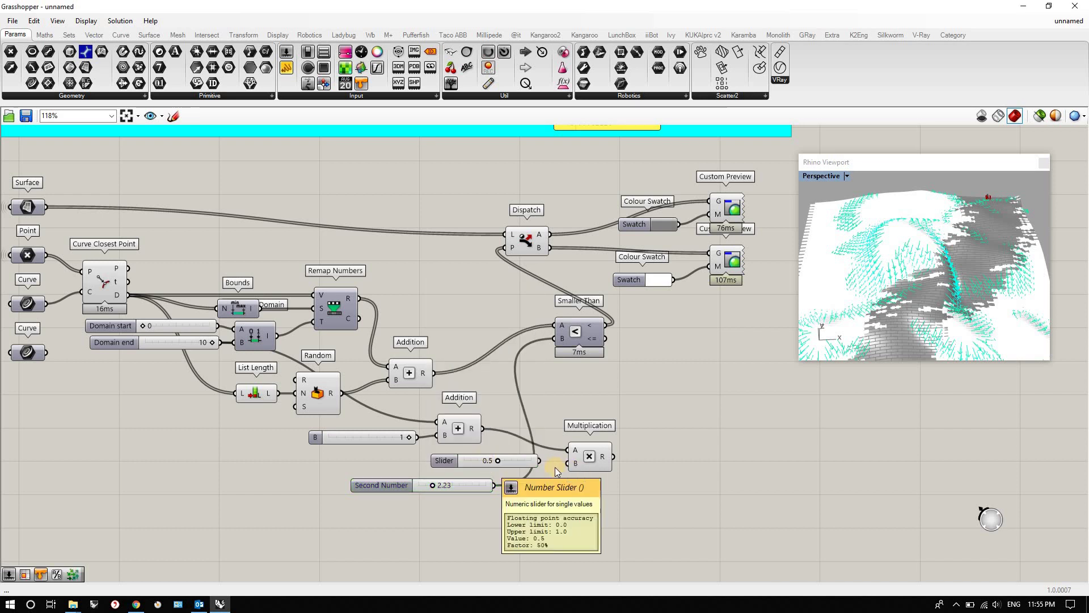
{"action": "left_click_drag", "start_coordinate": [560, 468], "coordinate": [569, 463]}
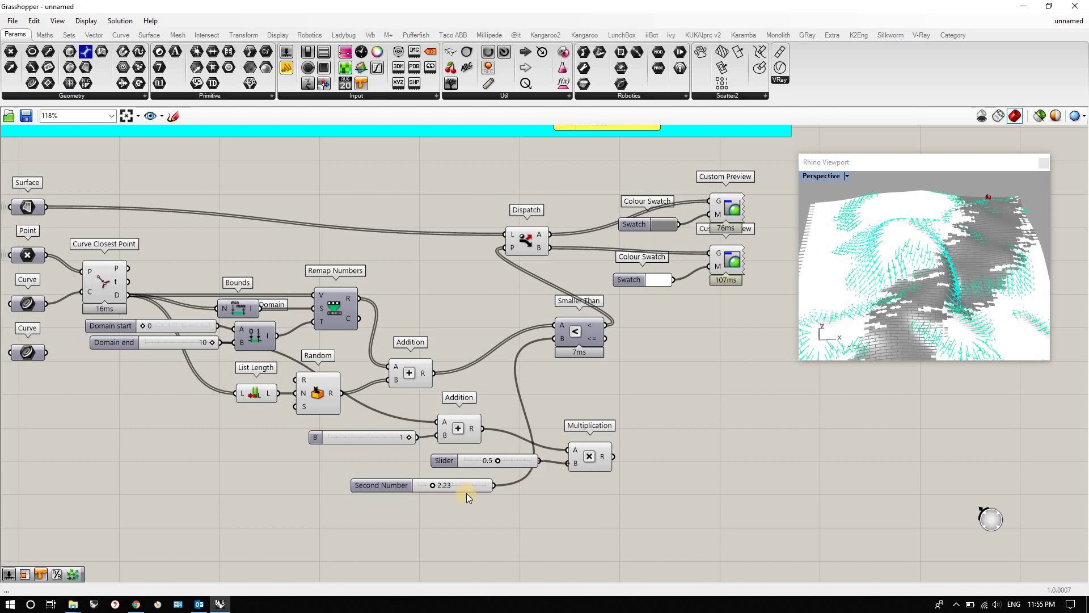
Delete the old threshold slider and connect Multiplication's result to Smaller Than's B input.
{"action": "left_click", "coordinate": [476, 484]}
{"action": "key", "text": "Delete"}
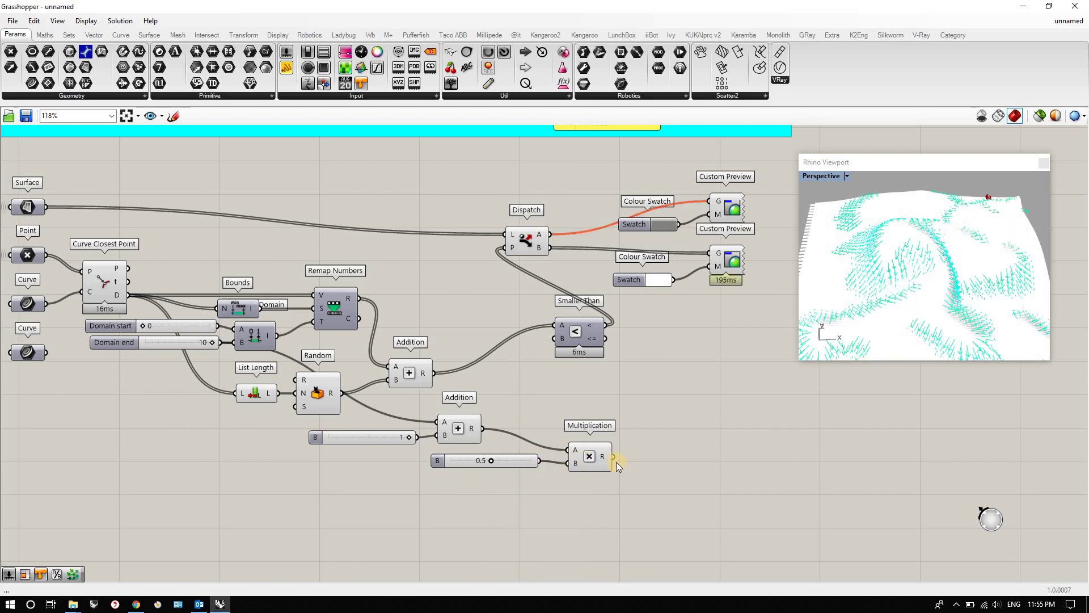
{"action": "left_click_drag", "start_coordinate": [614, 449], "coordinate": [564, 339]}
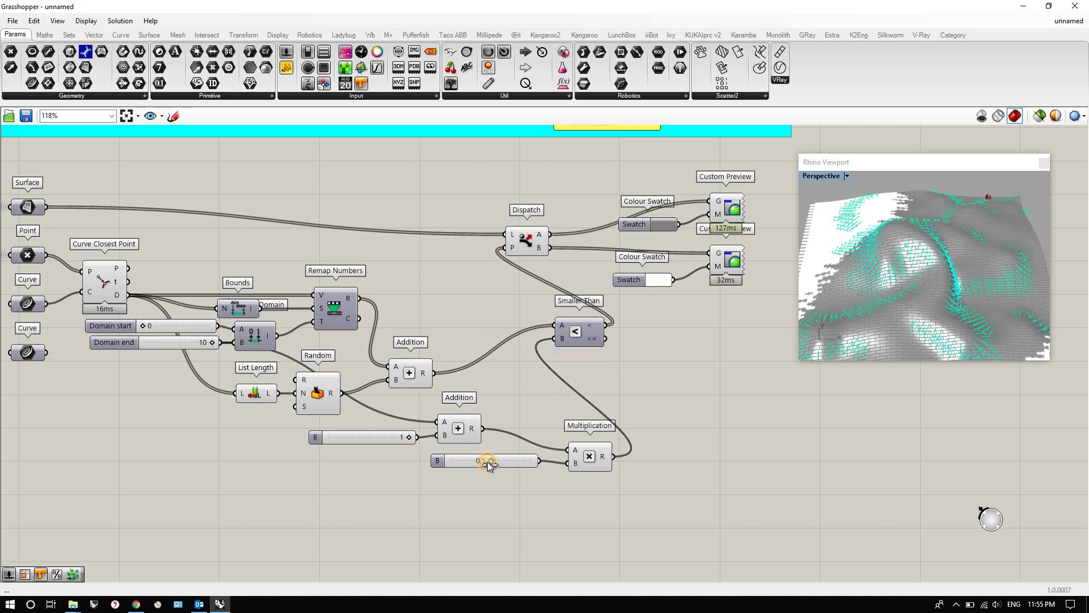
Set the Multiplication factor slider to 0.2 and Domain end to 7, and inspect the brick pattern in the viewport.
{"action": "left_click_drag", "start_coordinate": [482, 462], "coordinate": [467, 462]}
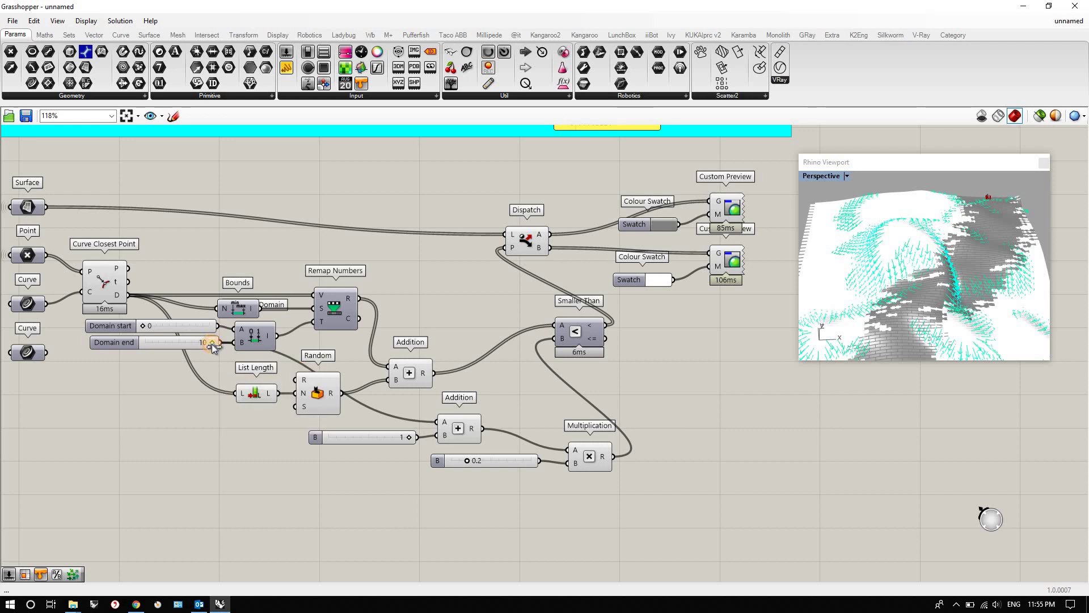
{"action": "left_click_drag", "start_coordinate": [207, 344], "coordinate": [190, 370]}
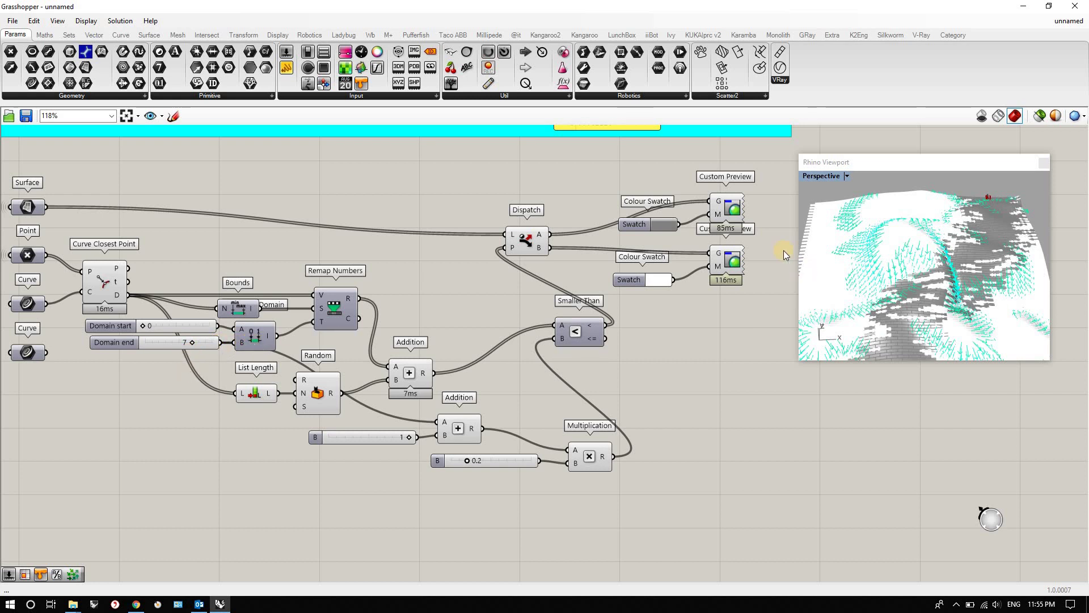
{"action": "scroll", "coordinate": [935, 235], "scroll_direction": "down", "scroll_amount": 3}
{"action": "right_click_drag", "start_coordinate": [934, 236], "coordinate": [934, 261]}
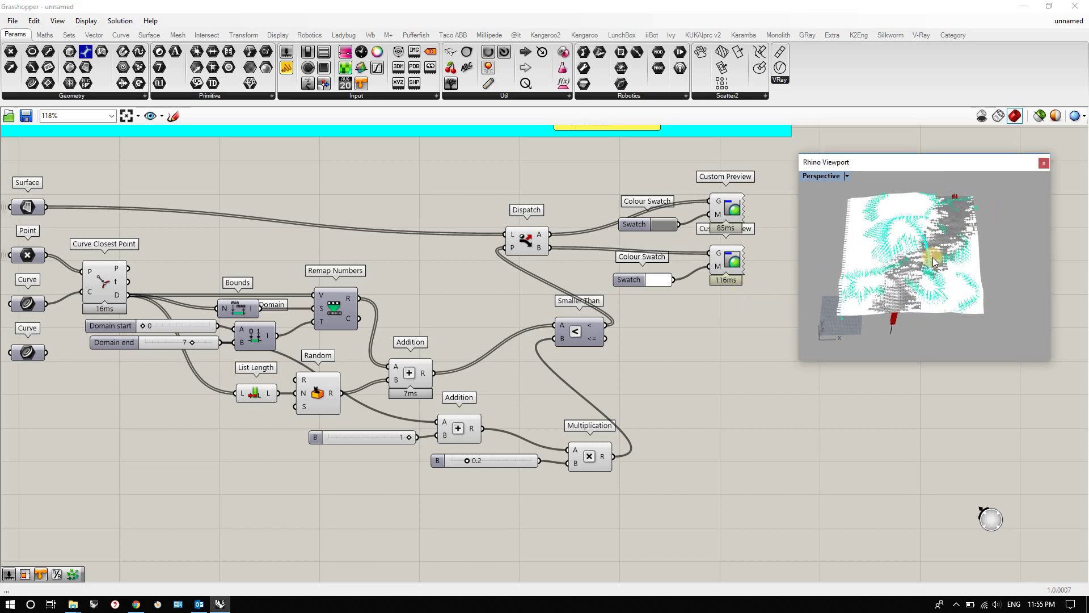
{"action": "scroll", "coordinate": [938, 191], "scroll_direction": "up", "scroll_amount": 3}
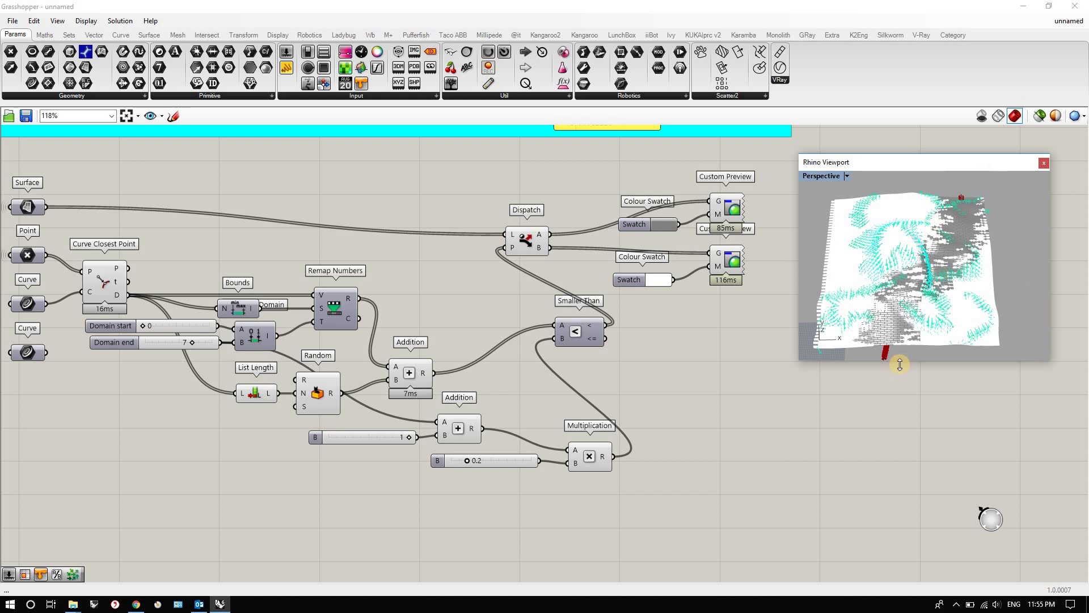
{"action": "right_click_drag", "start_coordinate": [928, 282], "coordinate": [902, 103]}
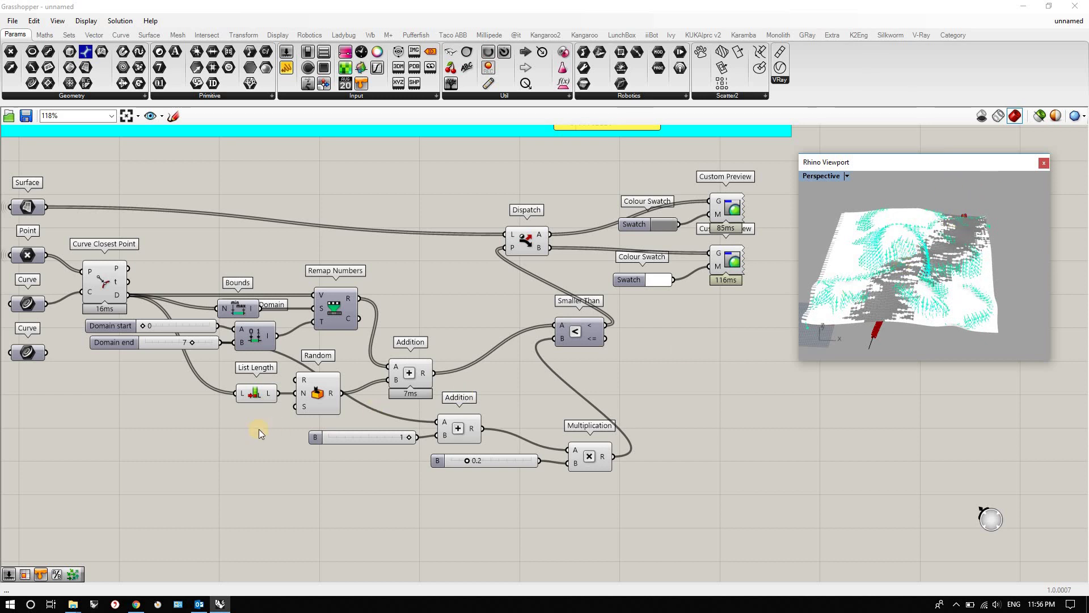
Connect the lower Curve parameter to Curve Closest Point's C input in place of the upper one, and inspect the new pattern.
{"action": "scroll", "coordinate": [622, 382], "scroll_direction": "down", "scroll_amount": 2}
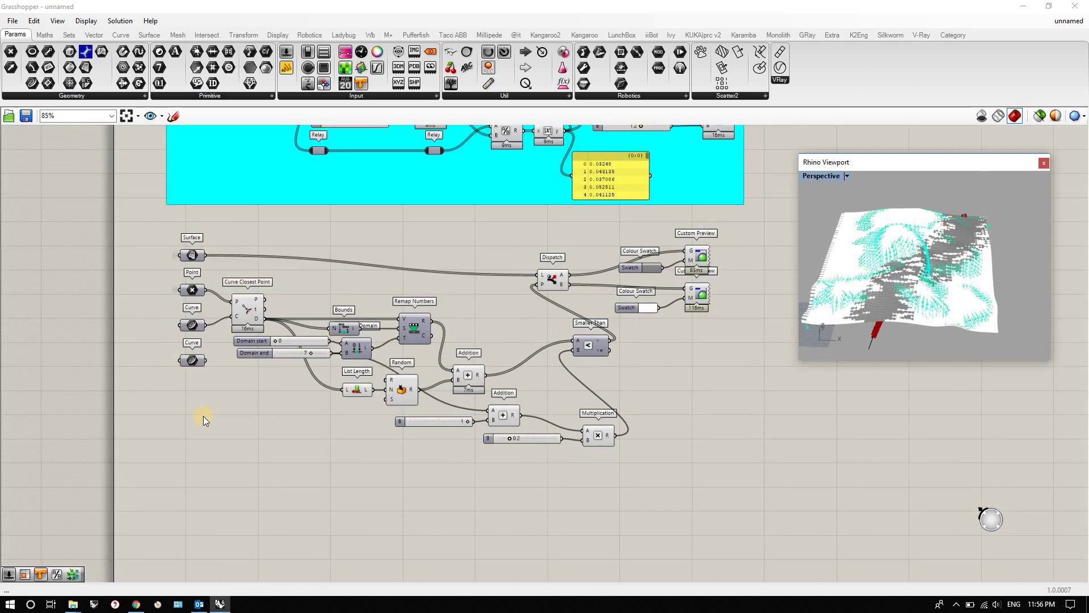
{"action": "left_click_drag", "start_coordinate": [454, 377], "coordinate": [458, 380]}
{"action": "scroll", "coordinate": [206, 345], "scroll_direction": "up", "scroll_amount": 2}
{"action": "left_click_drag", "start_coordinate": [210, 373], "coordinate": [243, 312]}
{"action": "right_click_drag", "start_coordinate": [829, 251], "coordinate": [914, 261]}
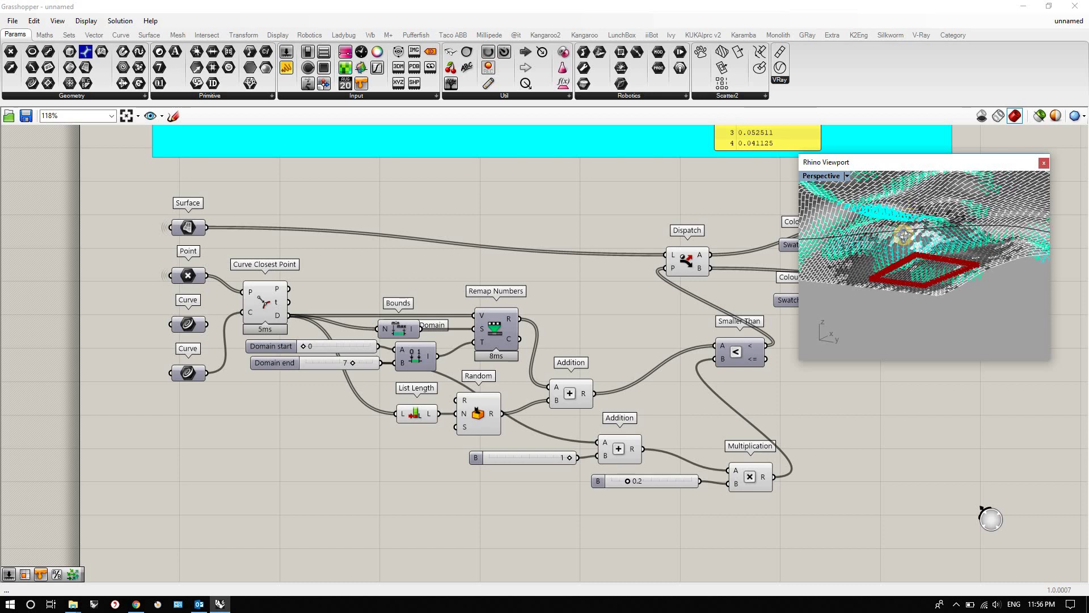
{"action": "right_click_drag", "start_coordinate": [911, 219], "coordinate": [969, 264]}
{"action": "right_click_drag", "start_coordinate": [931, 295], "coordinate": [912, 262]}
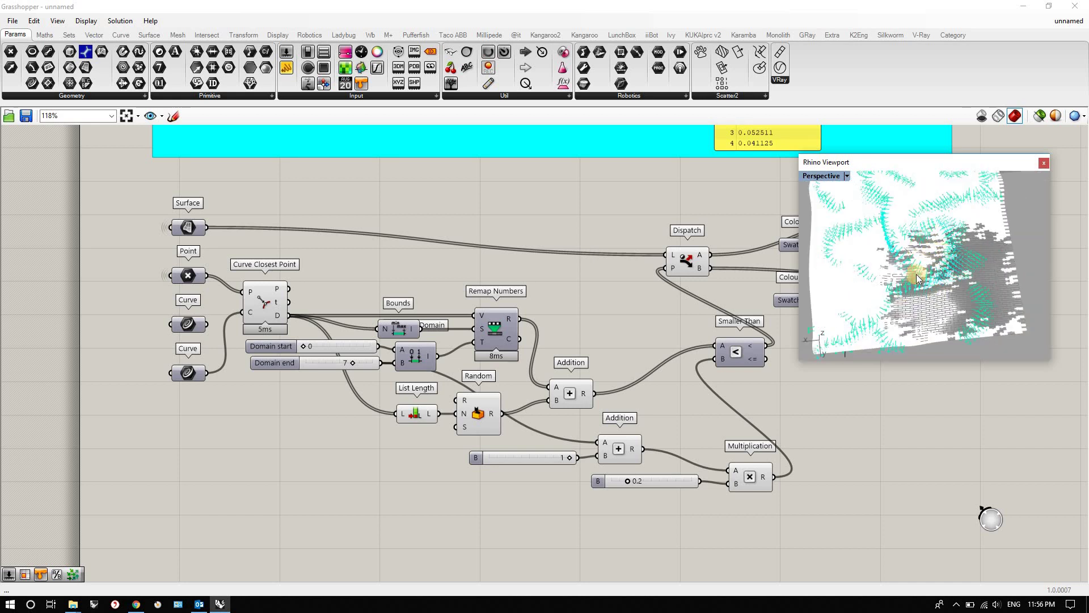
Group all the components of the curve-distance brick sorting section, from the Surface parameter through the two Custom Previews.
{"action": "right_click_drag", "start_coordinate": [933, 261], "coordinate": [1080, 396]}
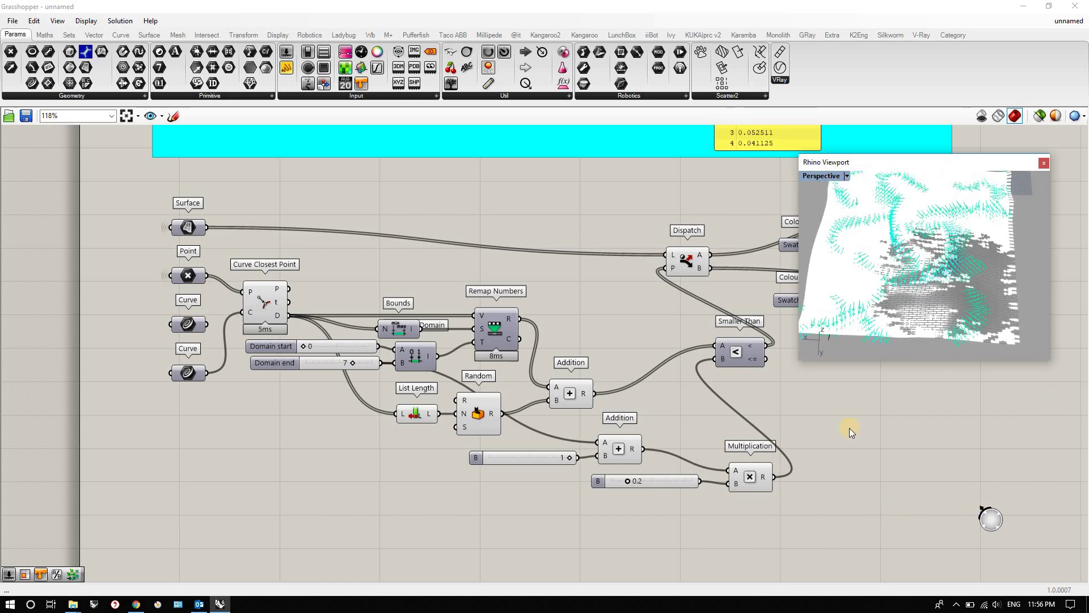
{"action": "scroll", "coordinate": [604, 405], "scroll_direction": "down", "scroll_amount": 5}
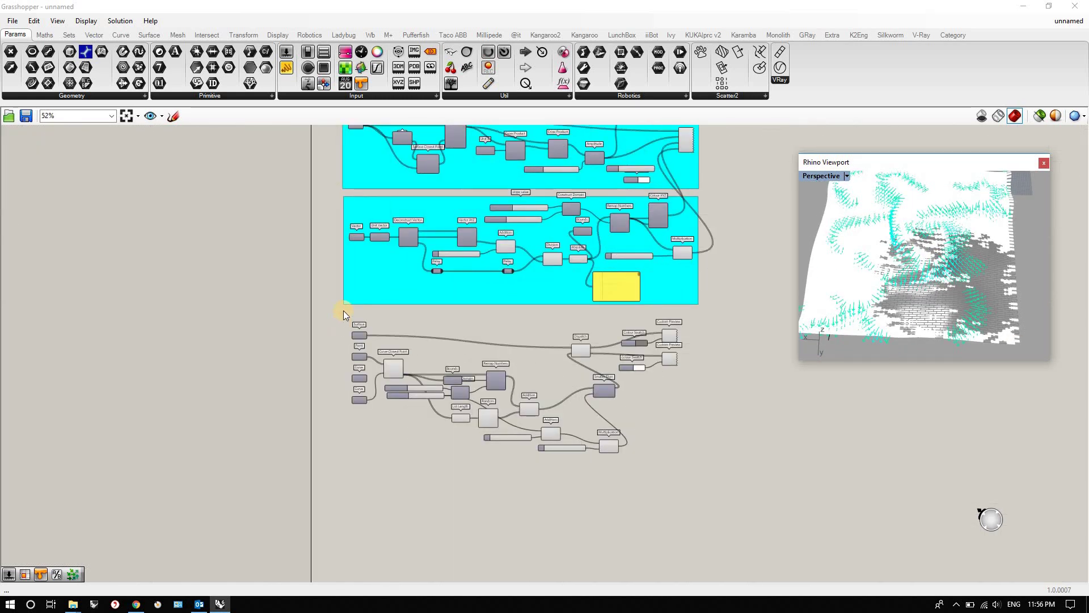
{"action": "left_click_drag", "start_coordinate": [597, 451], "coordinate": [713, 493]}
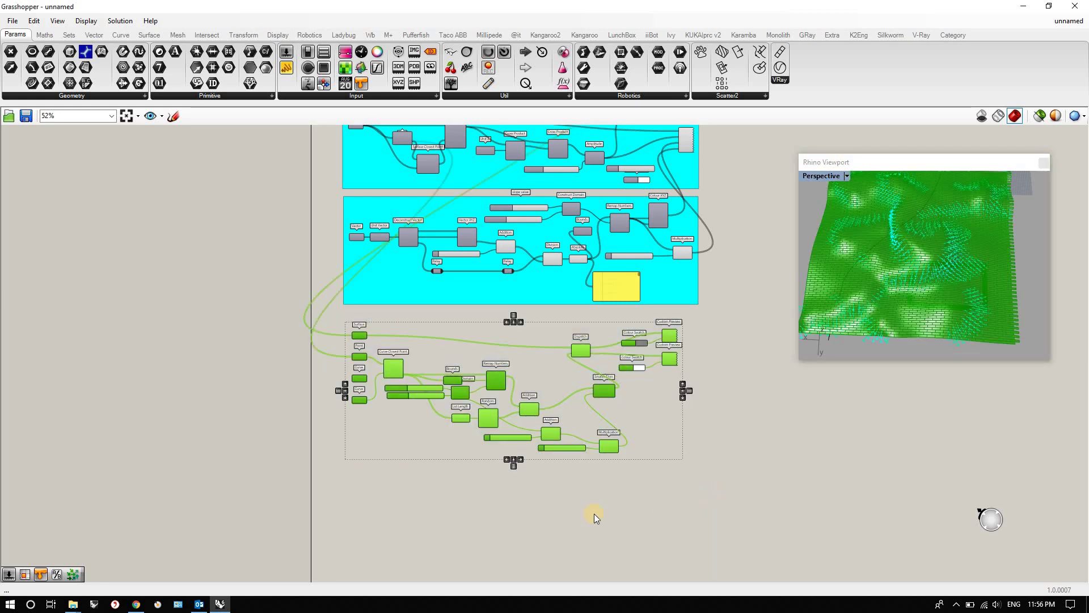
{"action": "key", "text": "ctrl+g"}
{"action": "left_click", "coordinate": [519, 356]}
{"action": "scroll", "coordinate": [475, 309], "scroll_direction": "up", "scroll_amount": 3}
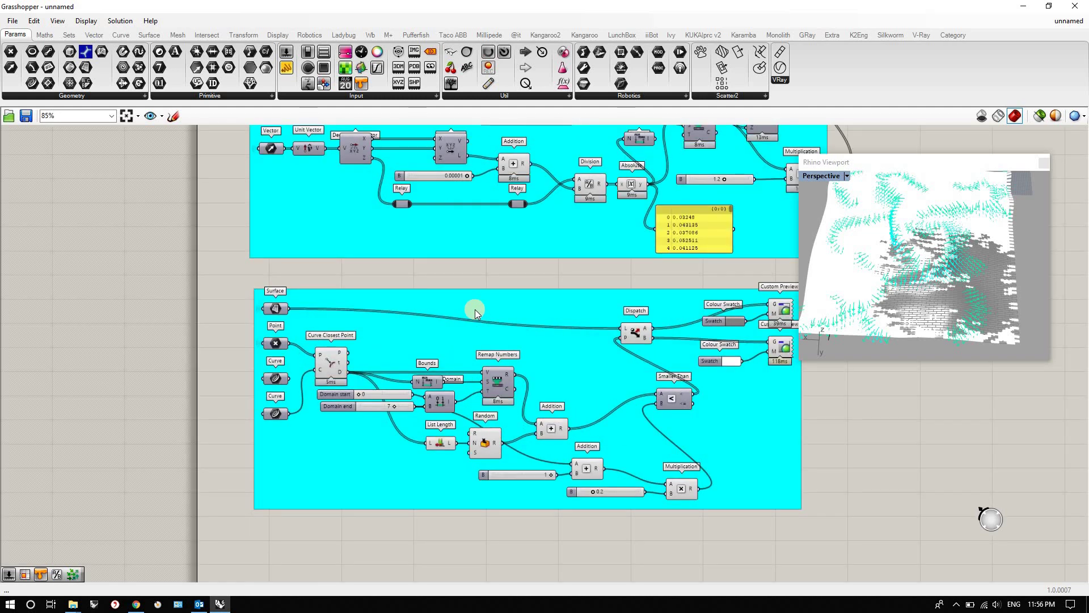
Name the new group around the brick sorting components Distance.
{"action": "scroll", "coordinate": [505, 313], "scroll_direction": "down", "scroll_amount": 2}
{"action": "right_click", "coordinate": [508, 304]}
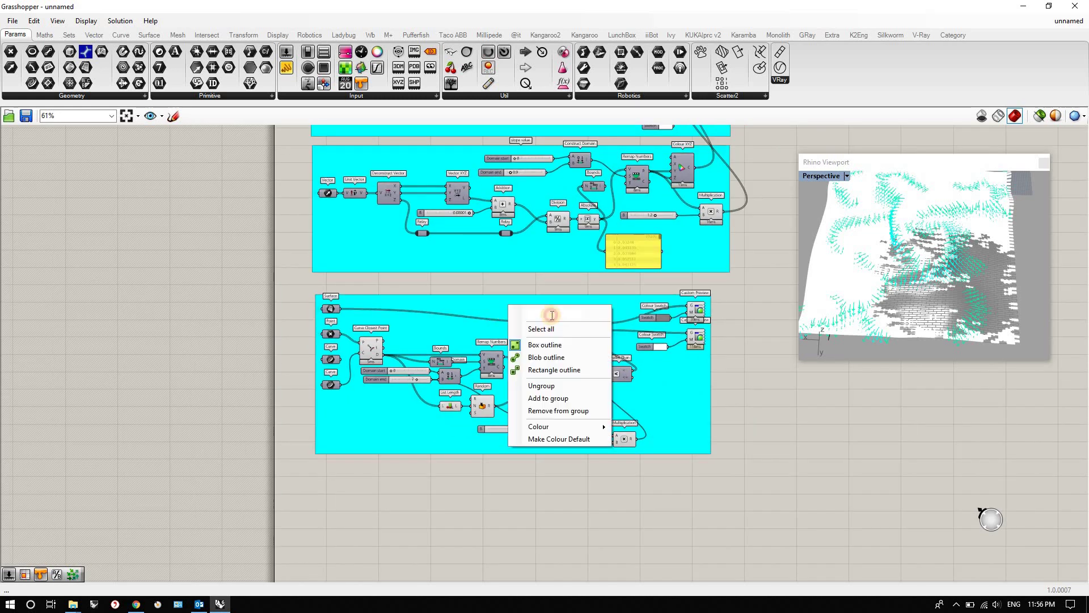
{"action": "left_click", "coordinate": [552, 314]}
{"action": "type", "text": "Distance"}
{"action": "left_click", "coordinate": [753, 450]}
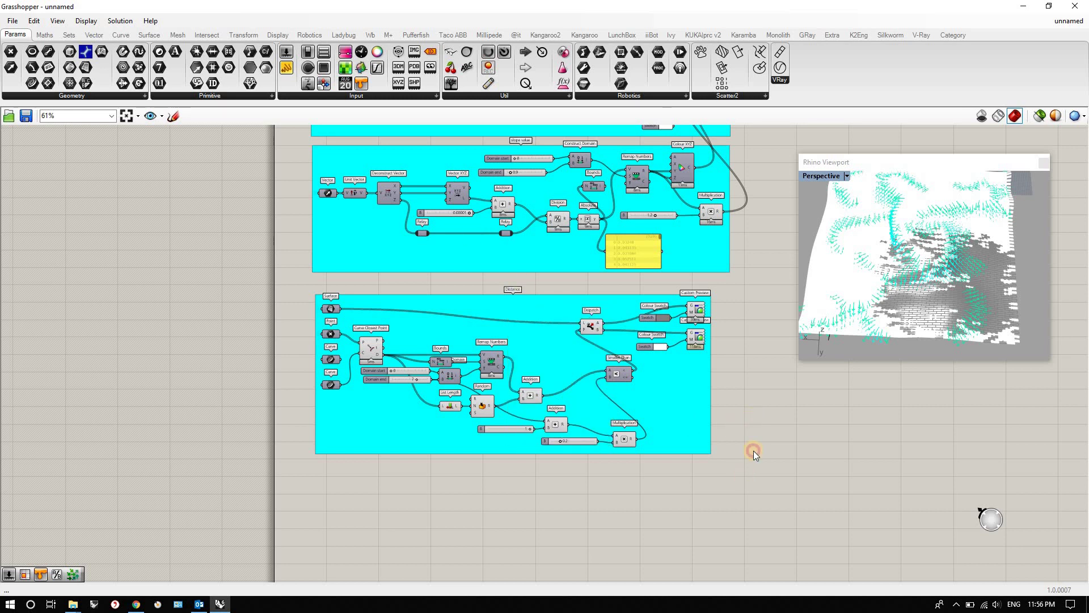
Move the Distance group slightly so it sits closely beneath the slope group above it, and deselect it.
{"action": "scroll", "coordinate": [747, 257], "scroll_direction": "down", "scroll_amount": 1}
{"action": "scroll", "coordinate": [686, 380], "scroll_direction": "up", "scroll_amount": 2}
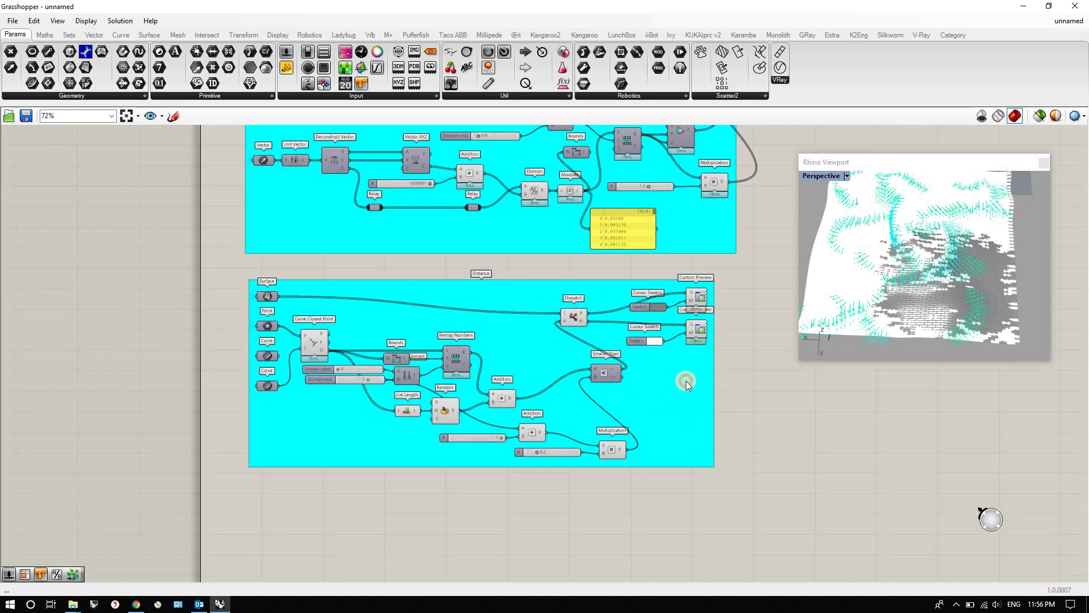
{"action": "left_click_drag", "start_coordinate": [686, 381], "coordinate": [703, 375]}
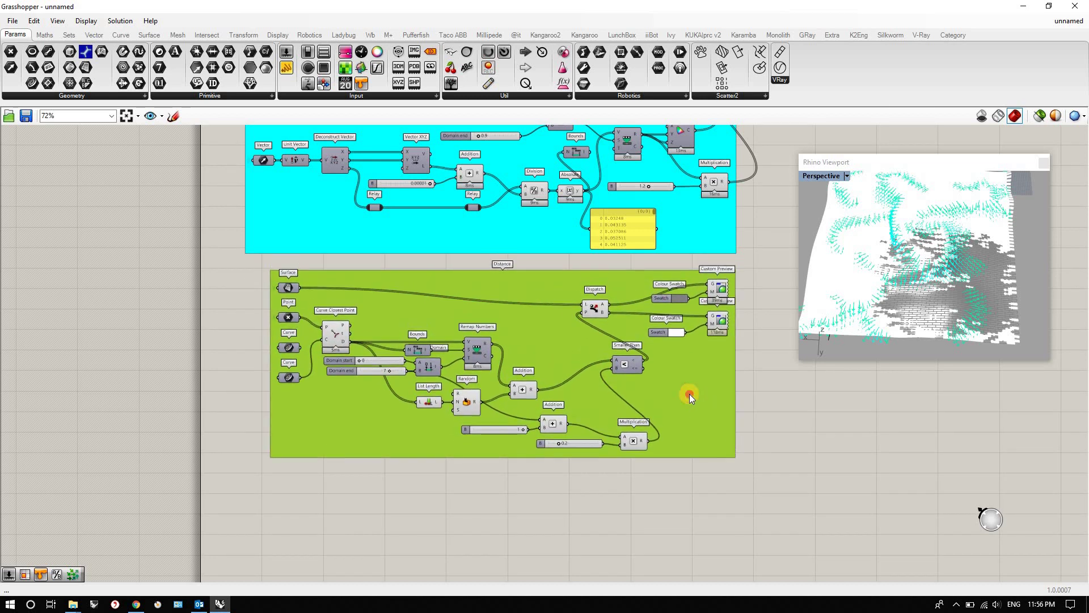
{"action": "left_click", "coordinate": [693, 492]}
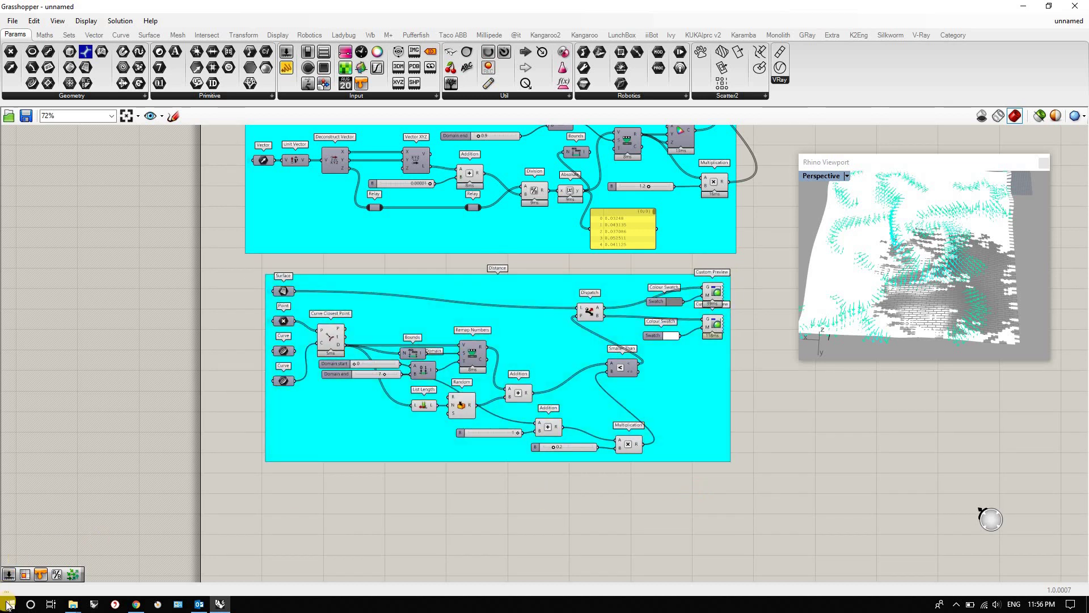